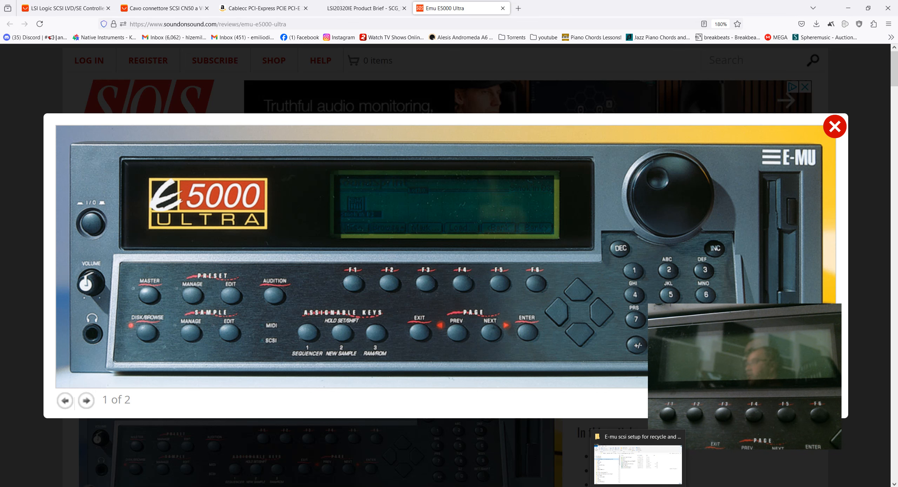
Bring up the "E-mu scsi setup for recycle and zoeos on win 10" folder to view its files, and minimize it again.
click(638, 486)
drag(413, 118, 398, 81)
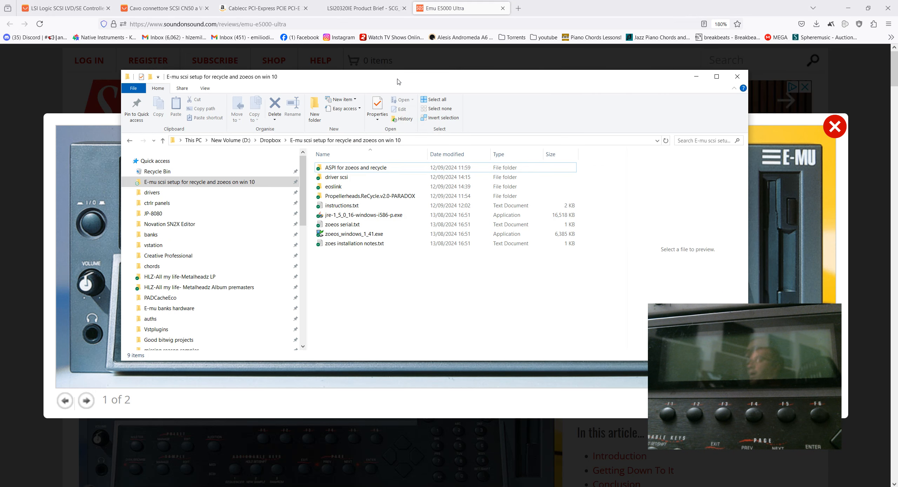
drag(480, 76, 323, 74)
drag(417, 79, 509, 67)
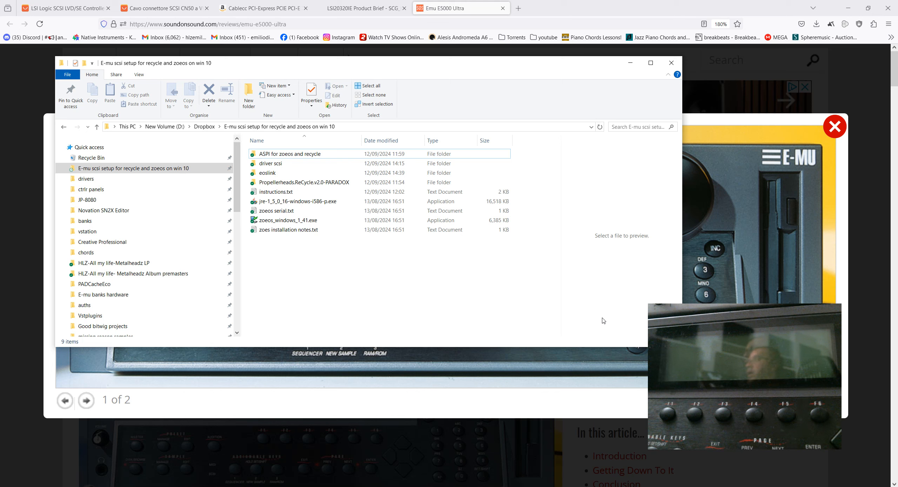
click(631, 63)
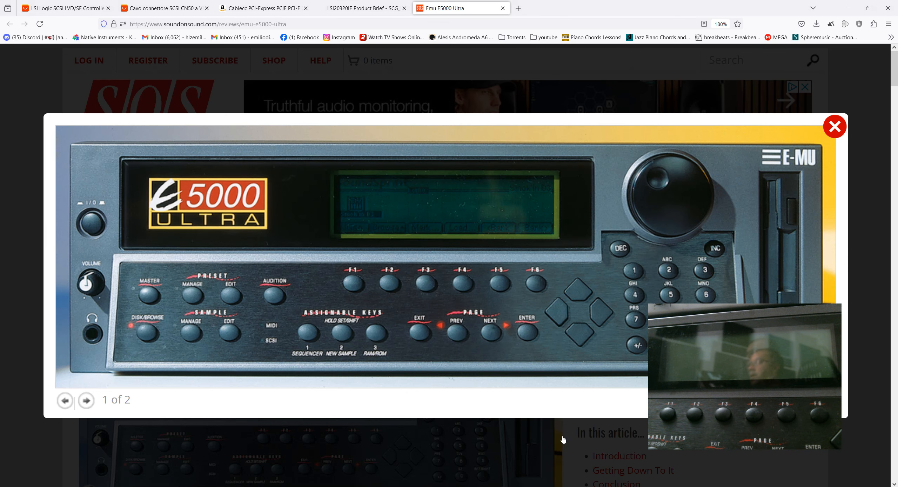
Review the pages for the LSI20320IE SCSI controller, the CN50 to VHDCI68 cable, the product brief and the Cablecc PCI-E adapter.
click(69, 8)
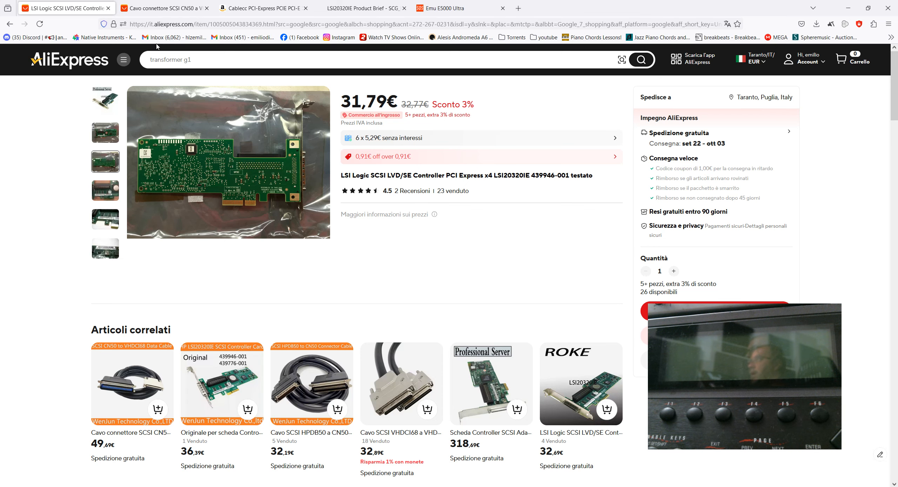
click(161, 10)
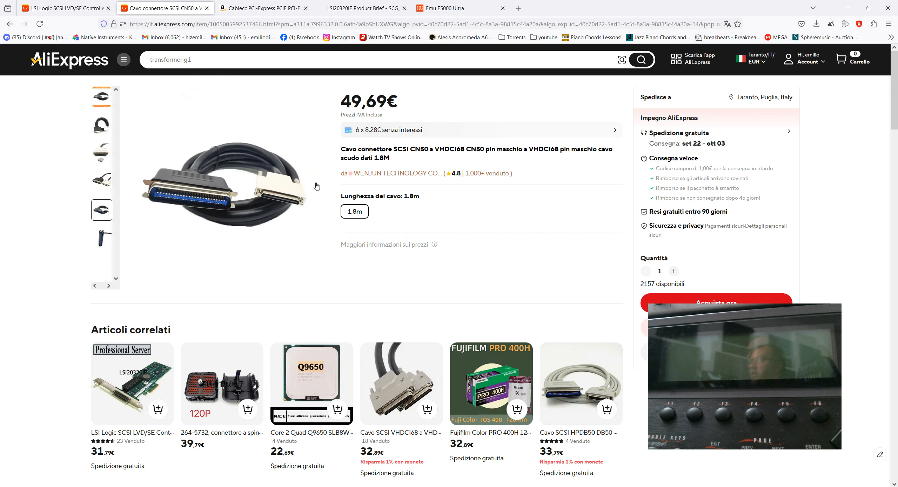
click(351, 5)
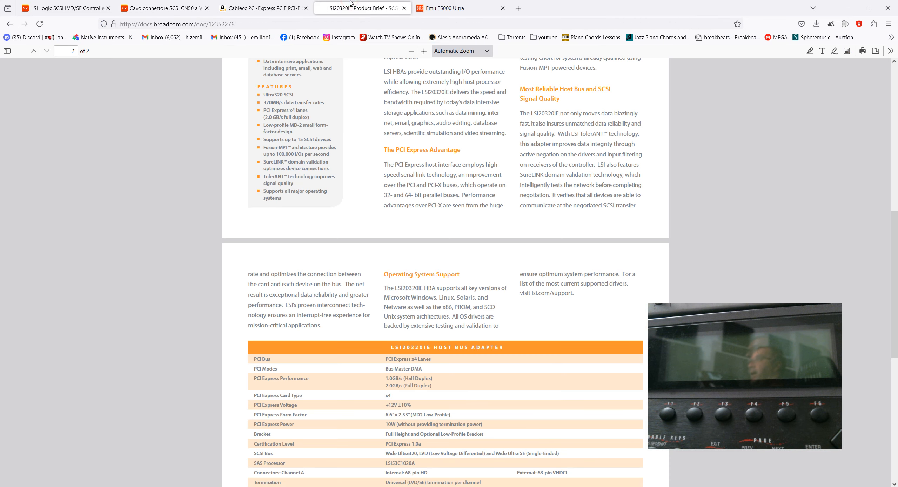
key(ctrl+Tab)
click(282, 9)
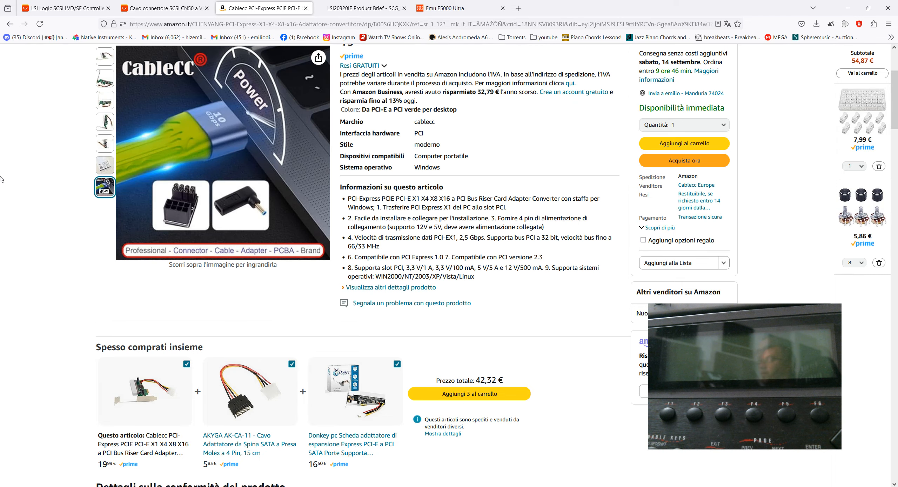
Compare the SCSI controller and cable listings with the Cablecc PCI-Express to PCI riser adapter page once more.
click(72, 7)
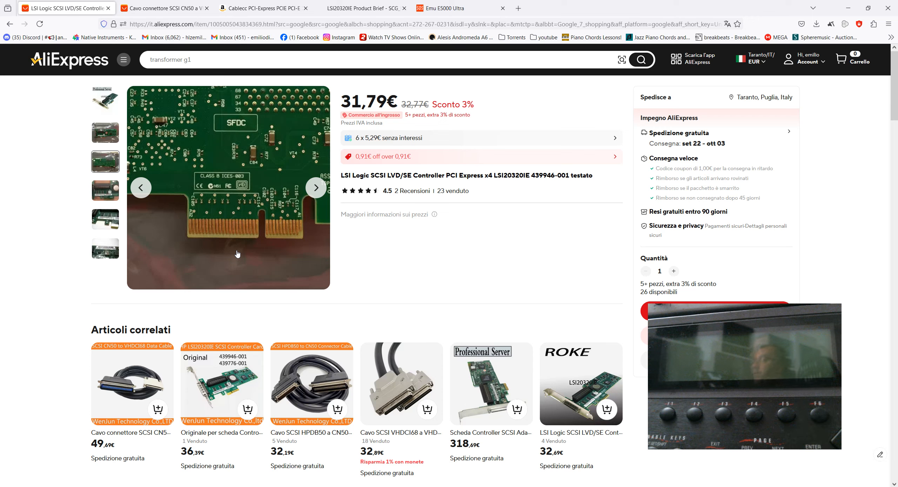
click(263, 7)
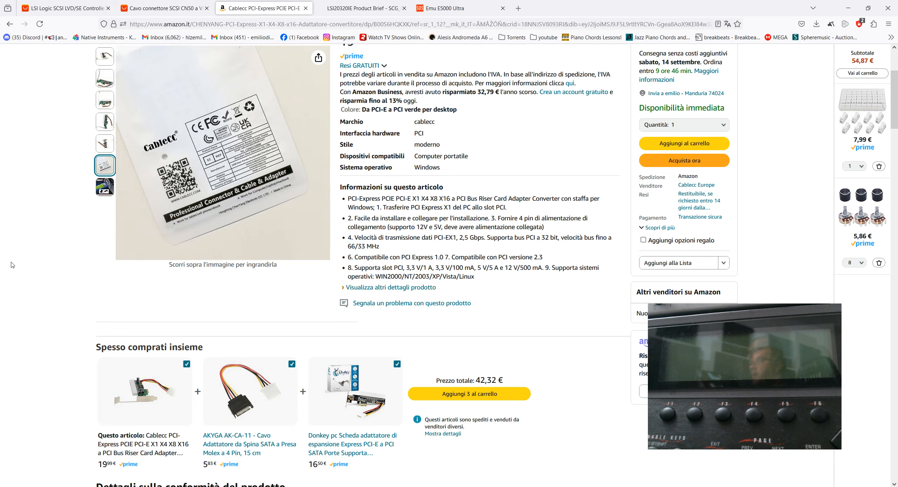
scroll(35, 241, up, 4)
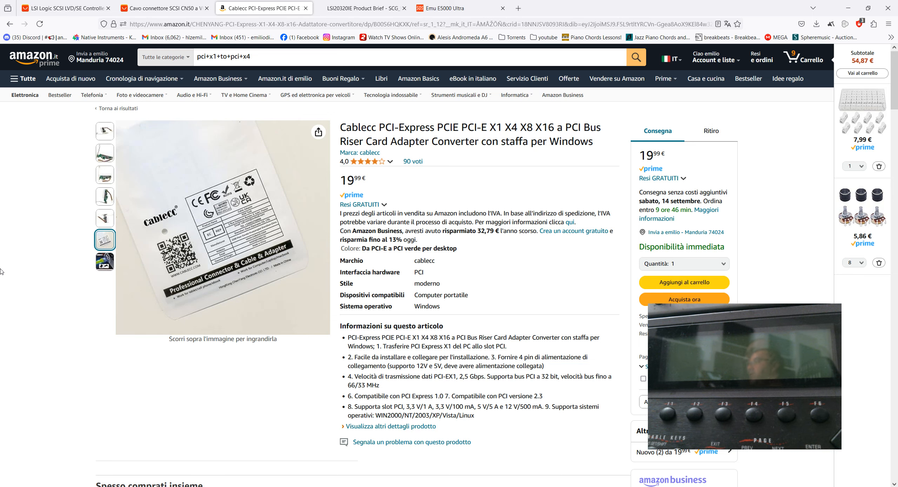
click(67, 8)
click(147, 5)
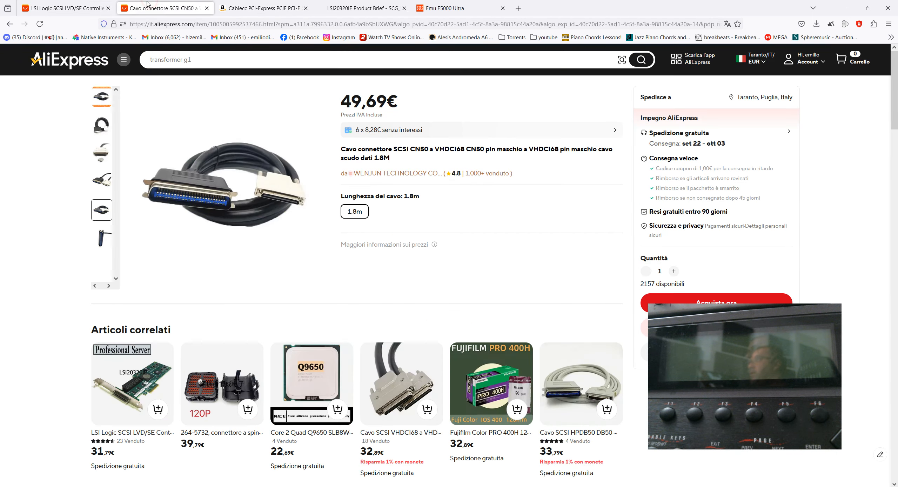
click(261, 8)
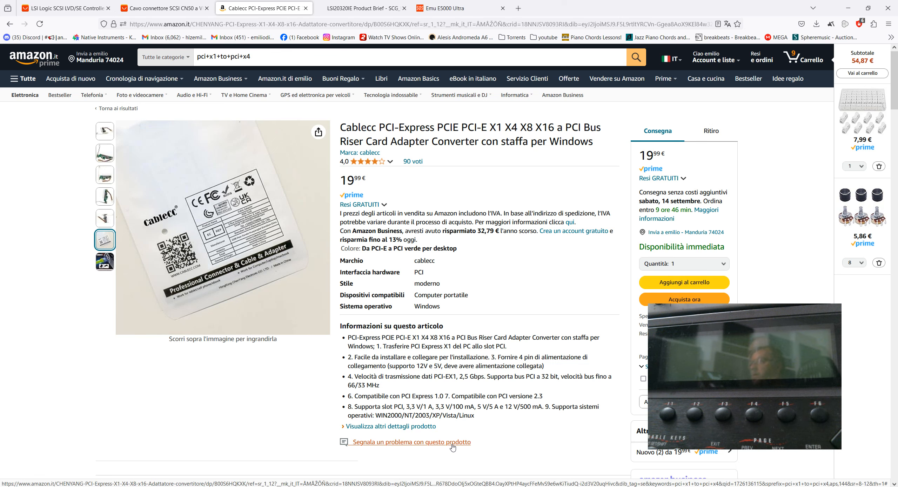
Show Device Manager and the E-mu scsi setup folder, narrowing the folder window and placing it beside Device Manager.
mouse_move(772, 486)
click(772, 462)
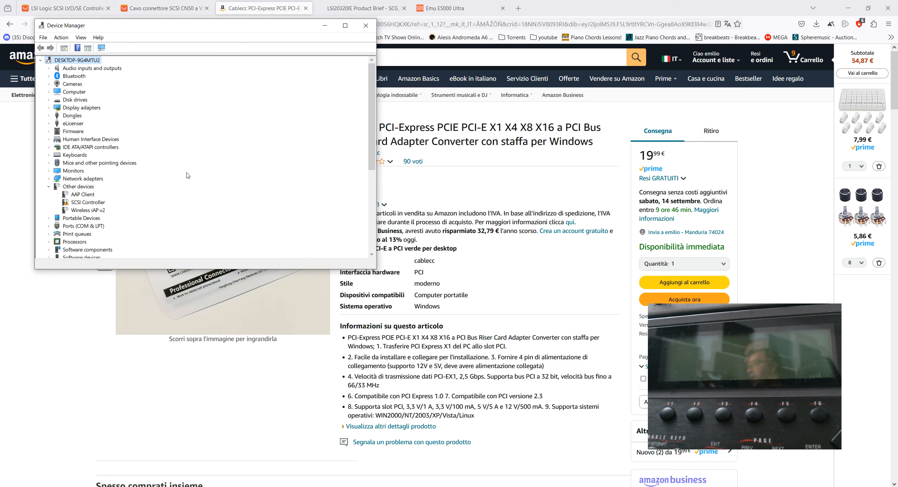
click(302, 486)
drag(338, 66, 403, 25)
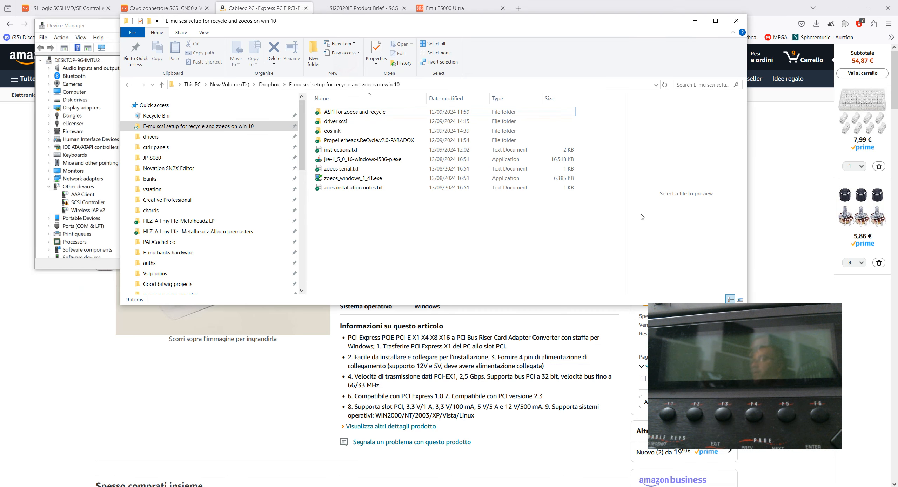
drag(747, 283, 539, 282)
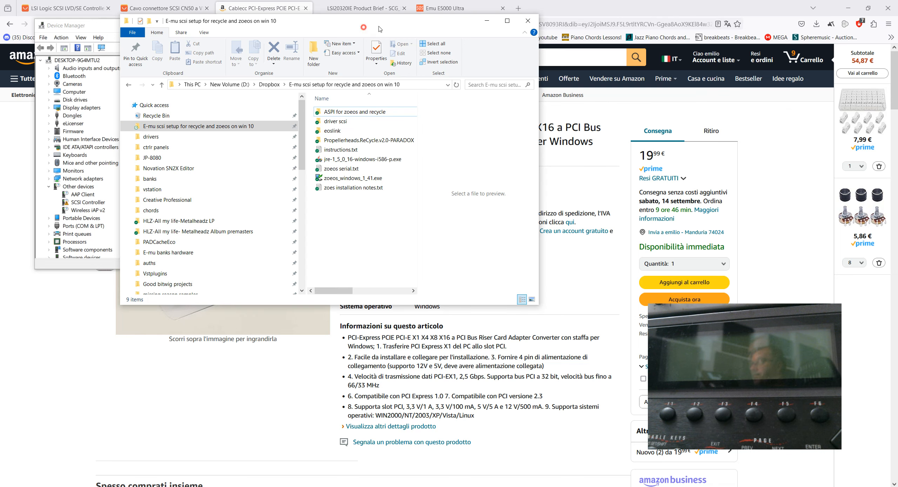
drag(364, 29, 591, 34)
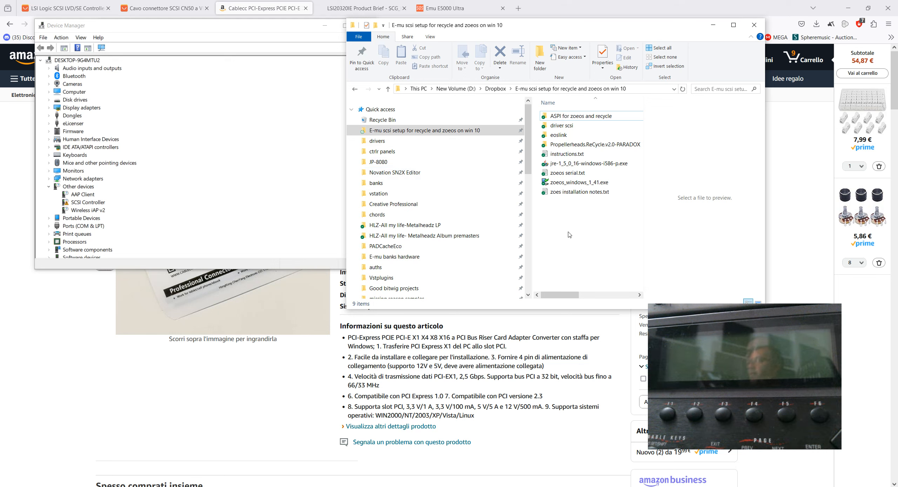
Start a manual driver update for the SCSI Controller, picking from the list of available drivers on the computer.
click(88, 202)
right_click(95, 205)
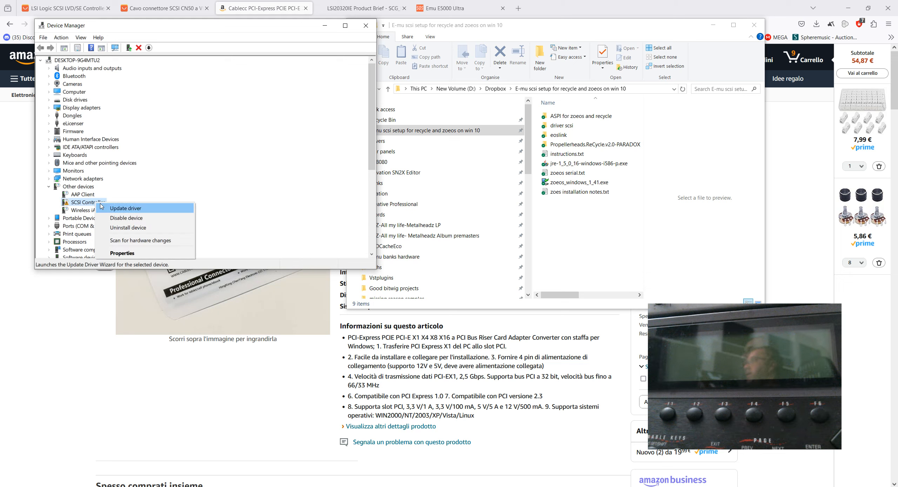
click(105, 207)
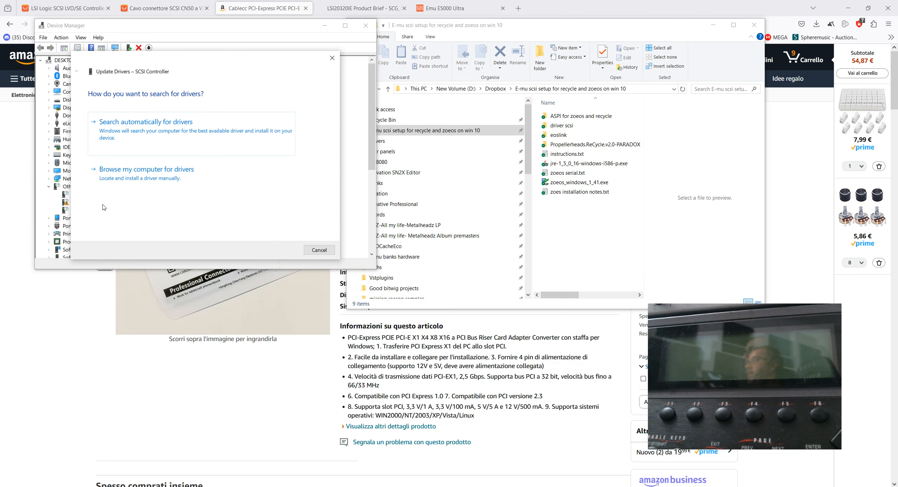
click(174, 180)
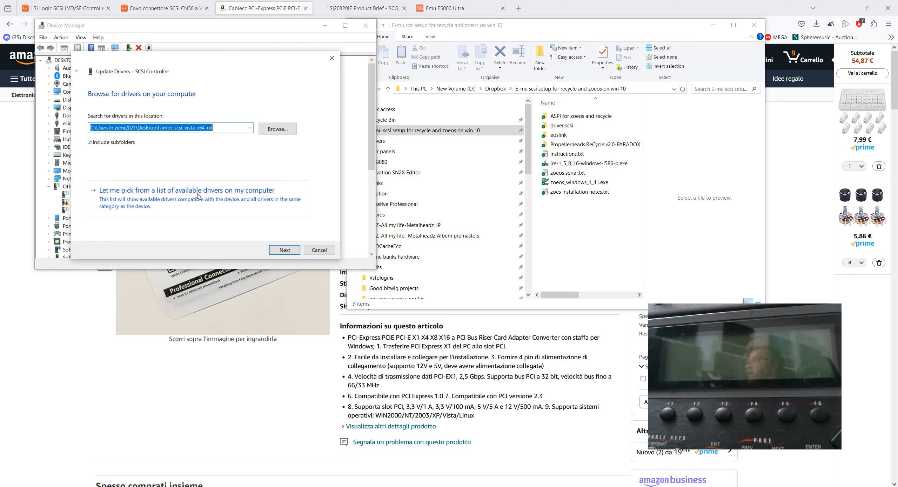
click(210, 200)
Choose Storage controllers as the device type for the driver update.
scroll(258, 162, down, 15)
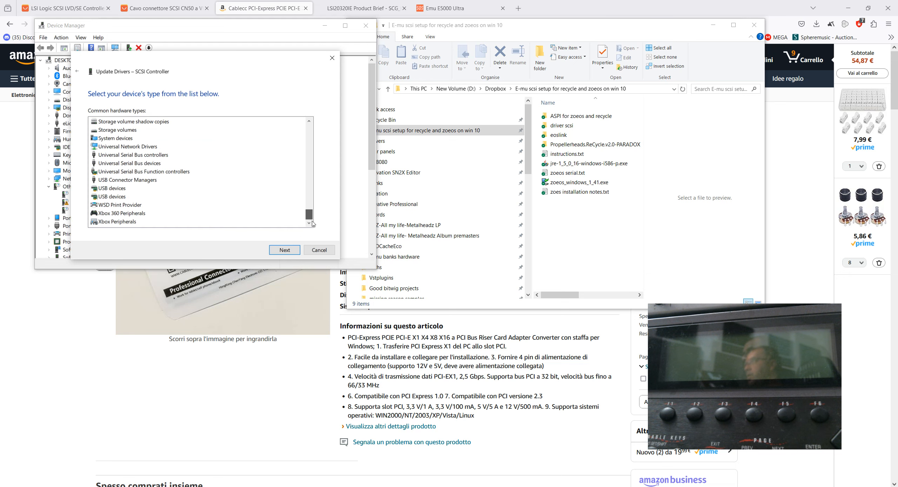
scroll(193, 195, up, 2)
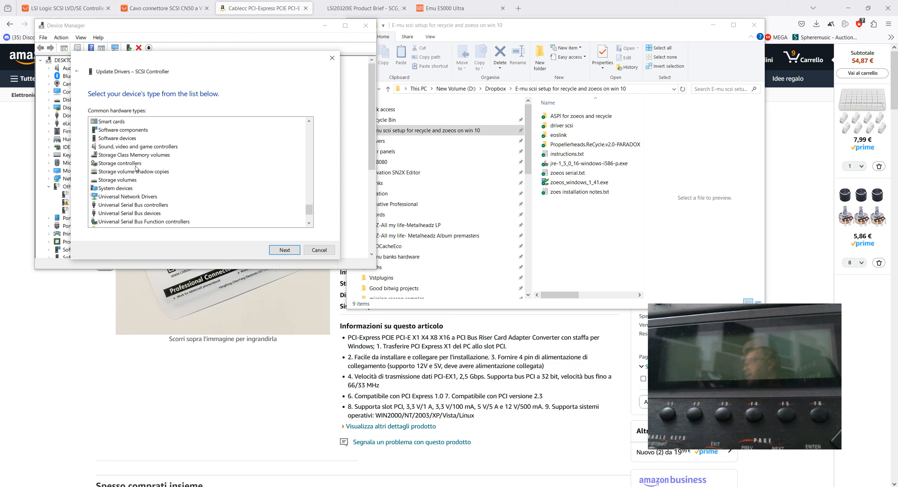
click(133, 165)
click(285, 250)
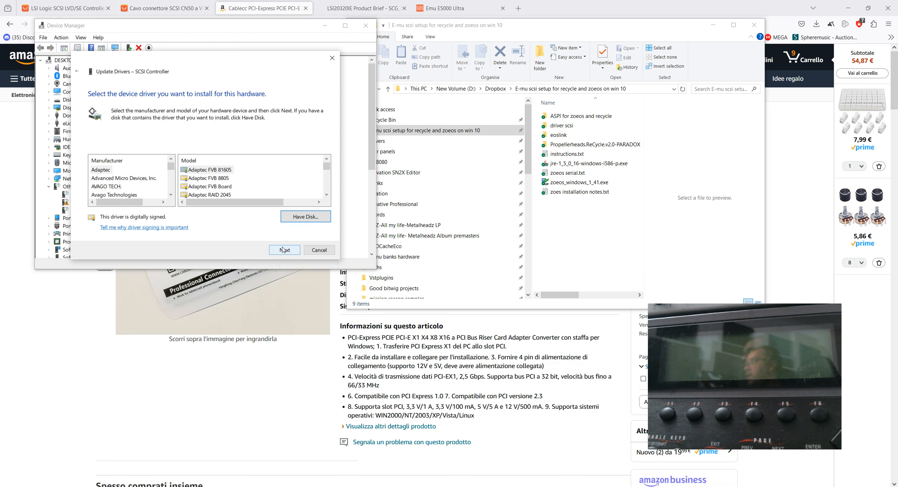
Choose to install the driver from disk and locate lsi_scsi.inf in the lsimpt_scsi_vista_x64_rel folder.
click(294, 218)
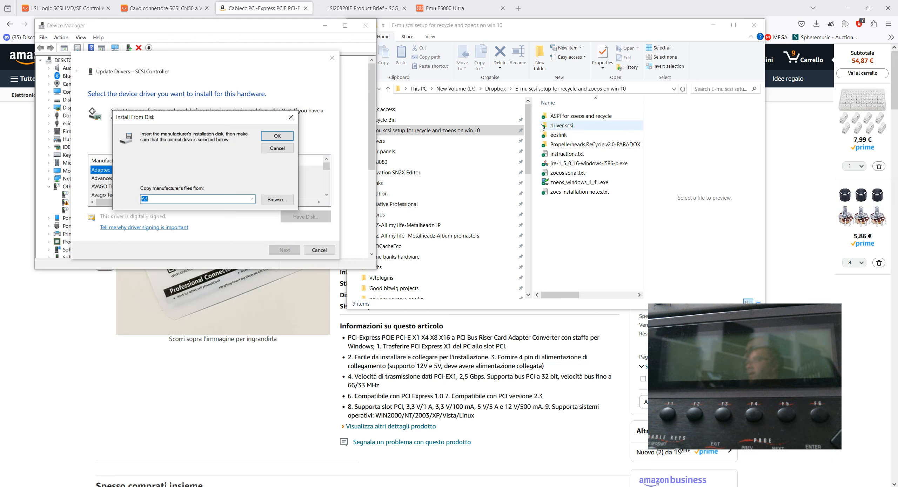
click(277, 199)
click(186, 170)
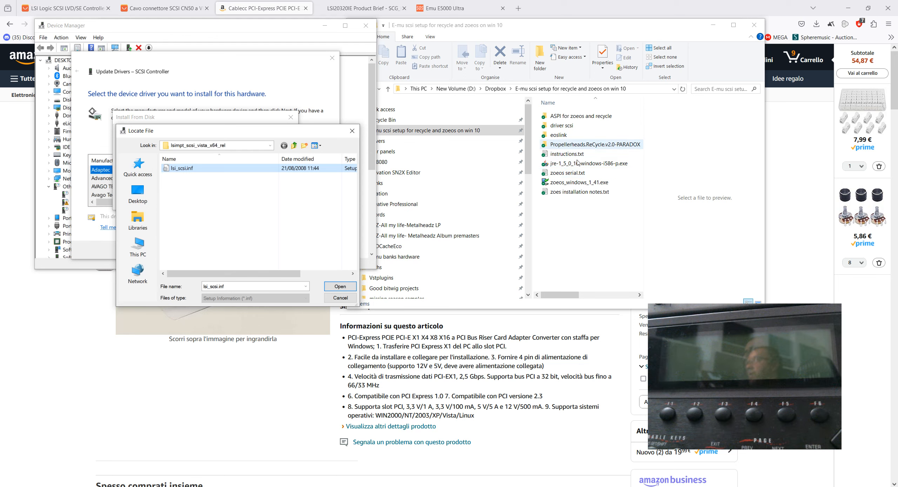
View the driver files inside driver scsi > lsimpt_scsi_vista_x64_rel and return to the main setup folder.
double_click(576, 125)
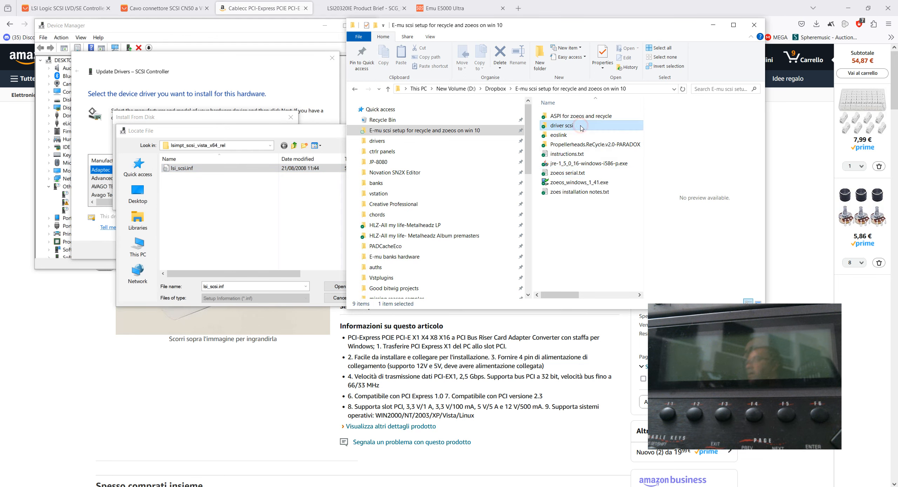
double_click(575, 121)
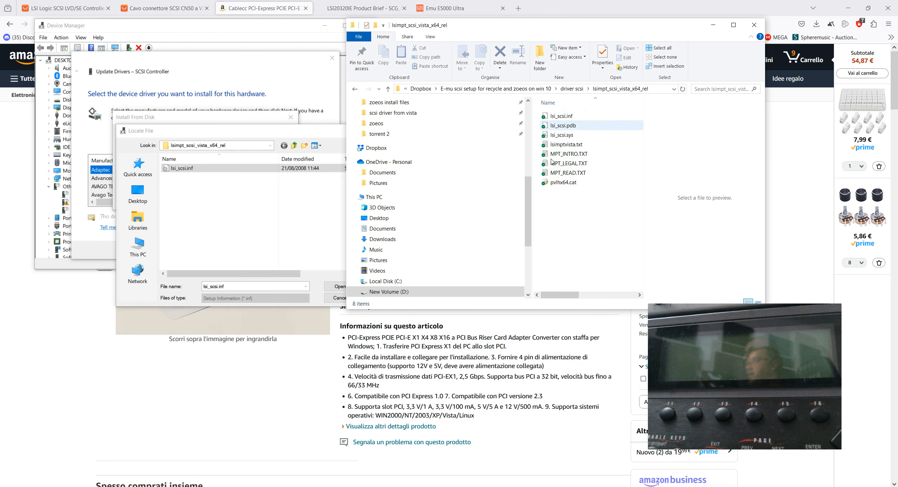
click(356, 89)
click(357, 90)
Load lsi_scsi.inf as the manufacturer's driver file for the SCSI Controller.
click(266, 210)
click(182, 168)
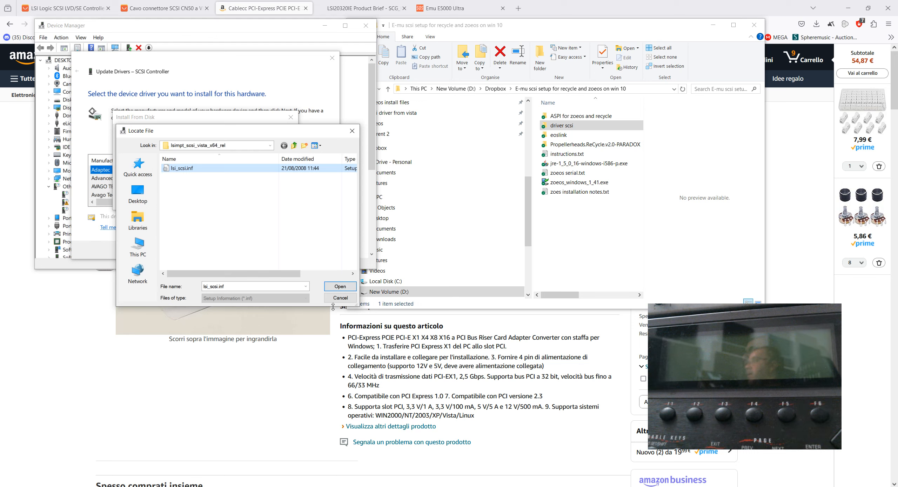
click(340, 286)
click(274, 138)
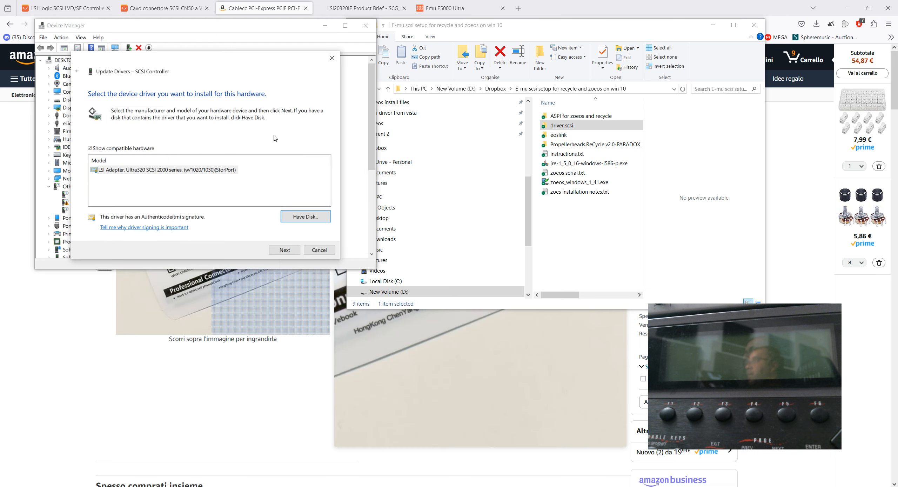
Install the "LSI Adapter, Ultra320 SCSI 2000 series, (w/1020/1030)(StorPort)" driver and close the update wizard.
click(168, 171)
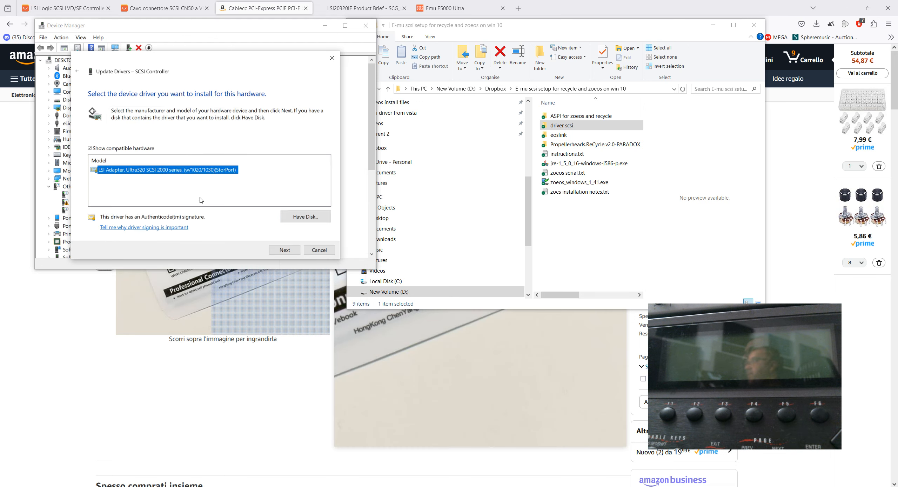
click(285, 251)
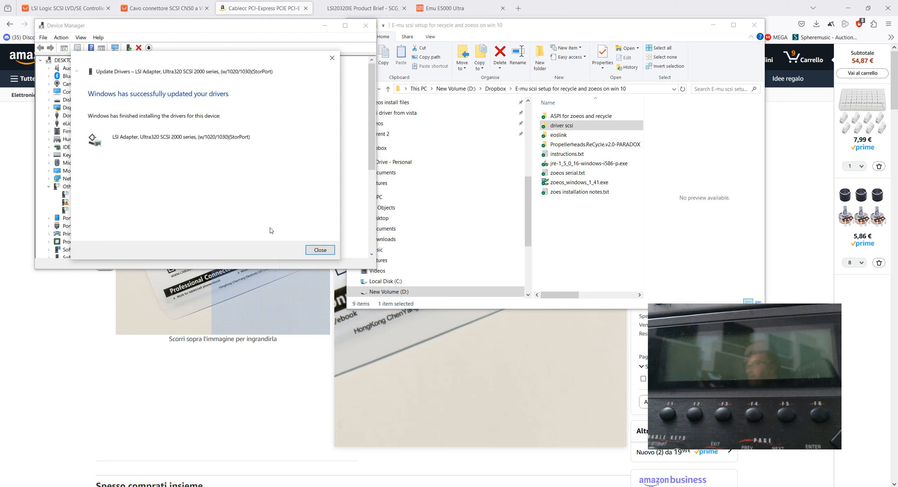
click(320, 250)
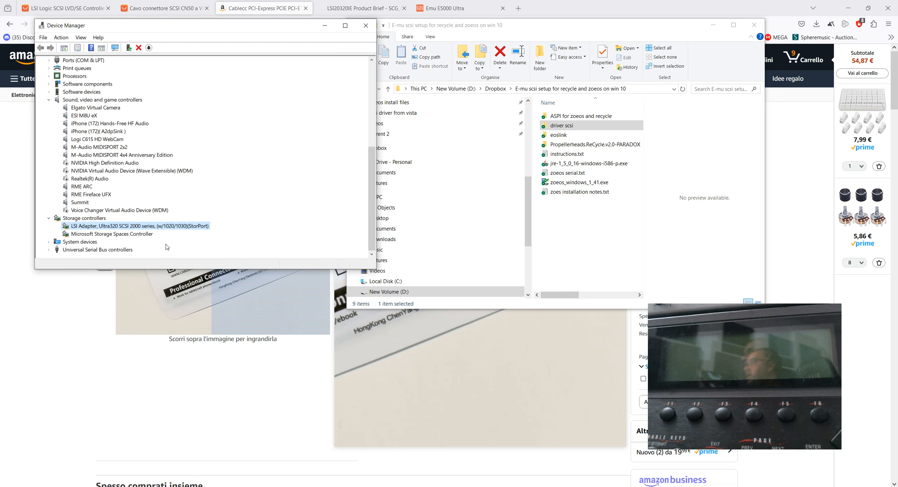
Examine the device list from Other devices to Storage controllers for the SCSI adapter's entry.
scroll(206, 233, up, 6)
scroll(205, 234, down, 6)
scroll(145, 223, up, 7)
scroll(146, 223, down, 5)
scroll(106, 210, down, 2)
scroll(85, 232, up, 7)
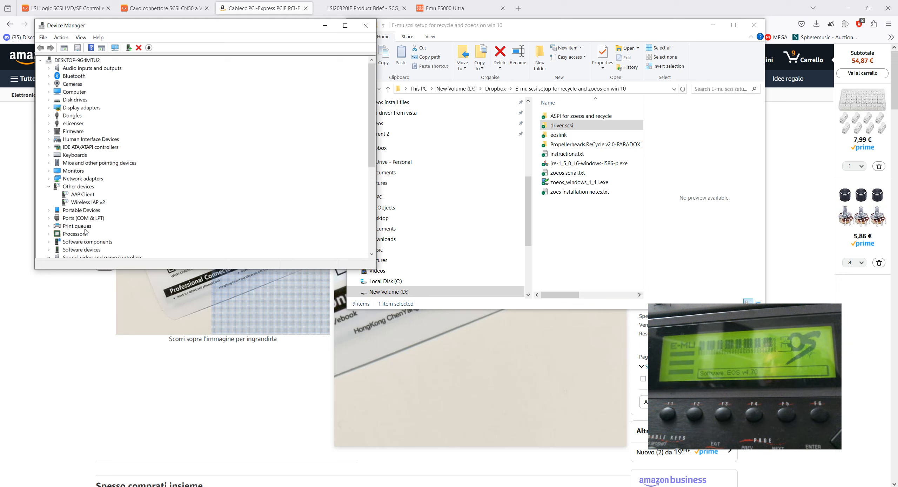
Minimize the web browser and the setup folder window so only Device Manager remains open on the desktop.
click(282, 374)
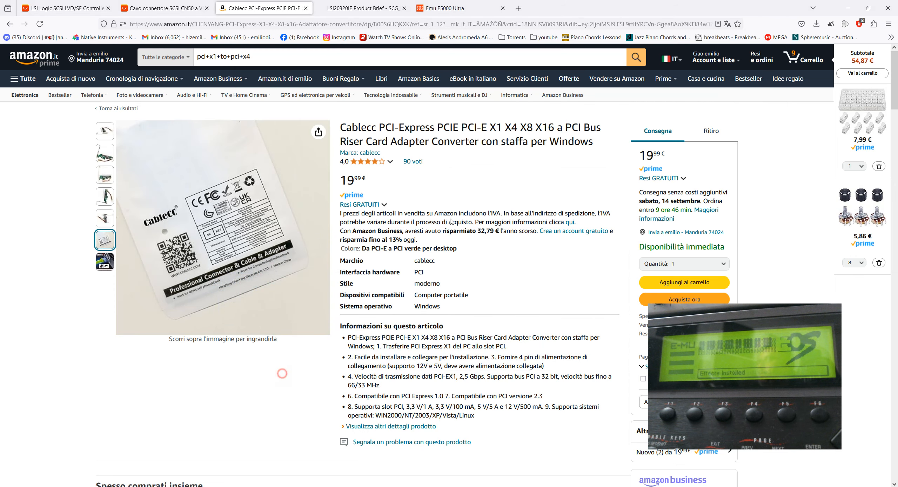
click(849, 7)
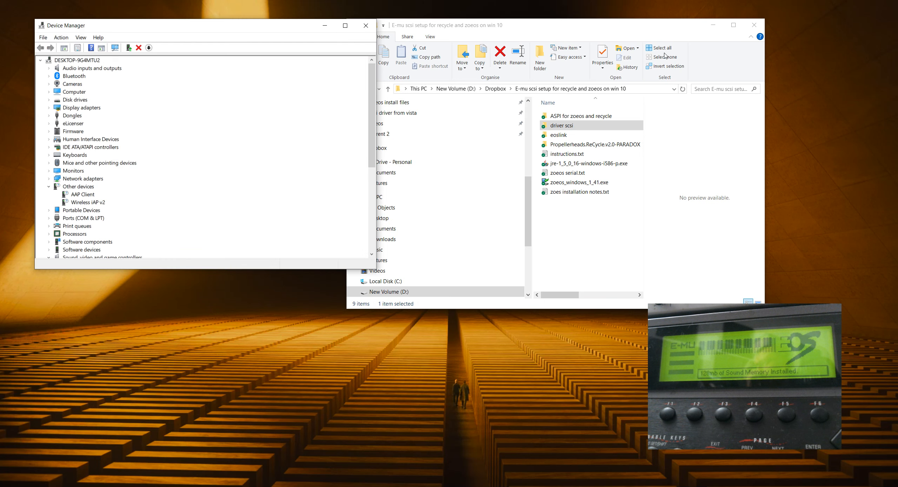
click(712, 27)
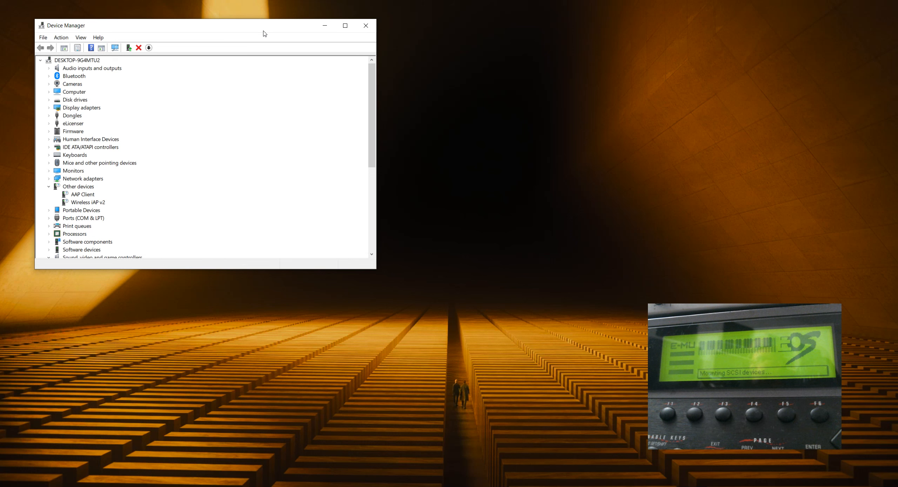
Scan the computer for hardware changes from its root entry in Device Manager.
drag(263, 31, 297, 24)
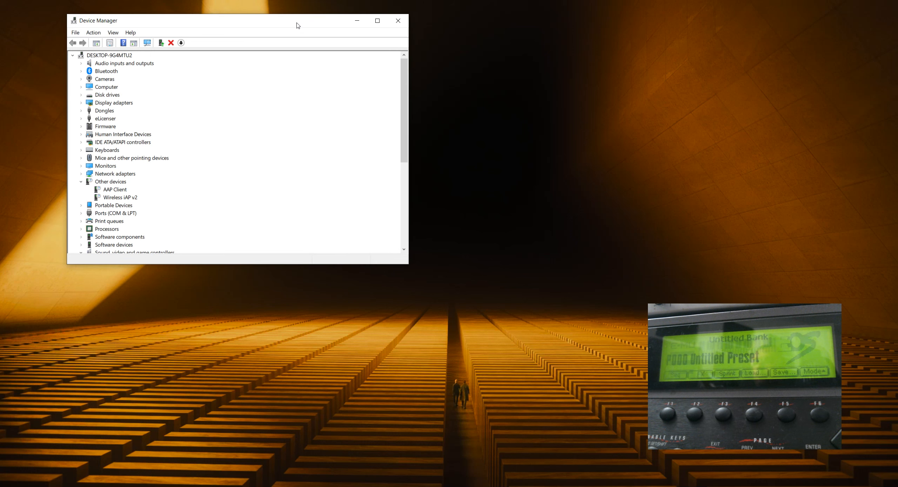
mouse_move(404, 74)
mouse_down()
mouse_move(412, 168)
mouse_move(410, 77)
mouse_up()
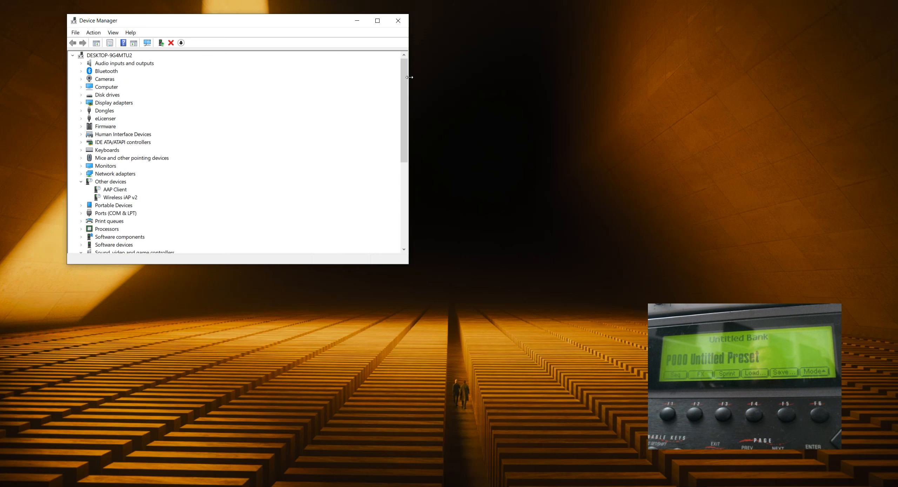
click(129, 62)
right_click(125, 56)
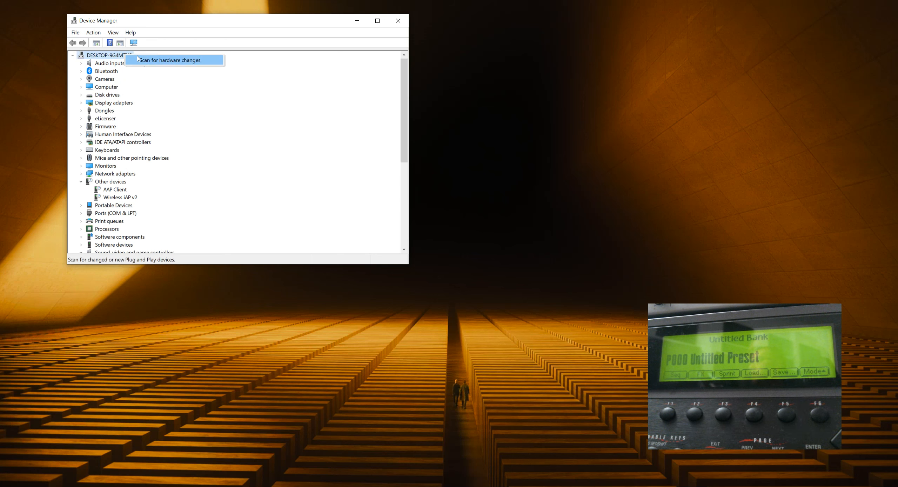
click(140, 60)
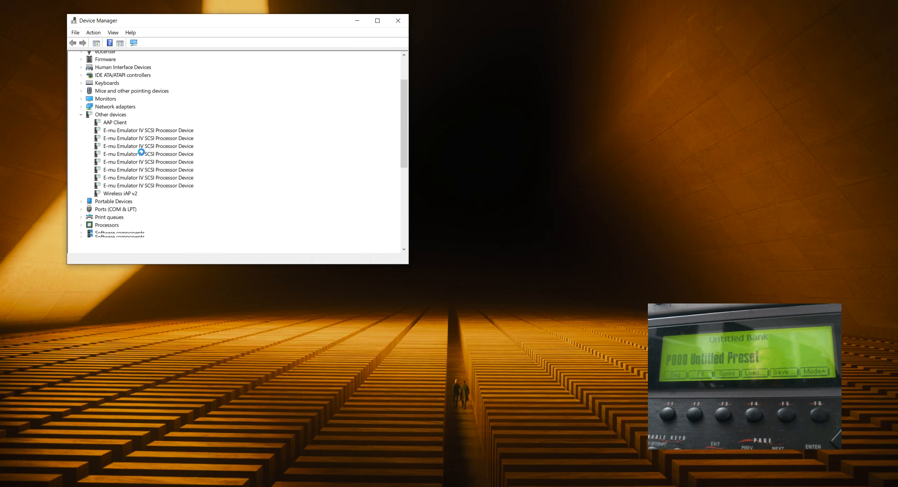
Examine each of the E-mu Emulator IV SCSI Processor Device entries listed under Other devices.
scroll(145, 203, down, 2)
click(156, 152)
click(158, 158)
click(158, 166)
click(157, 179)
click(158, 174)
click(158, 181)
click(158, 190)
click(158, 197)
click(158, 205)
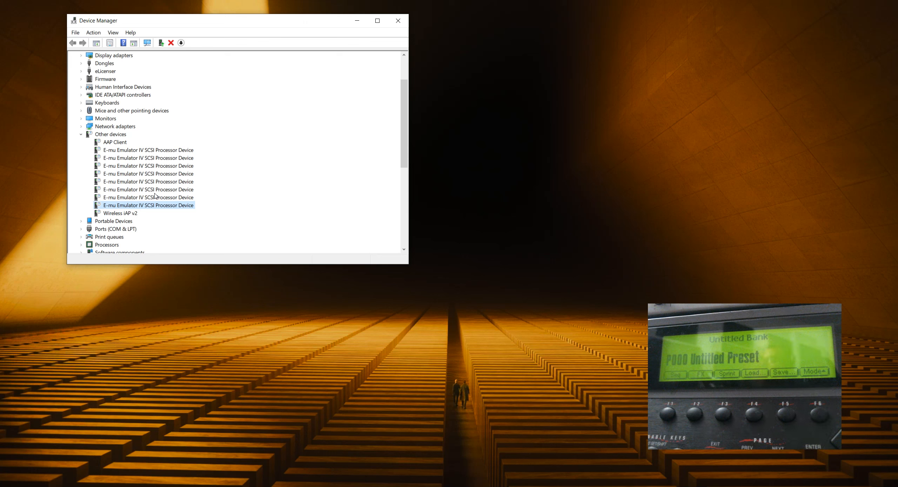
click(155, 150)
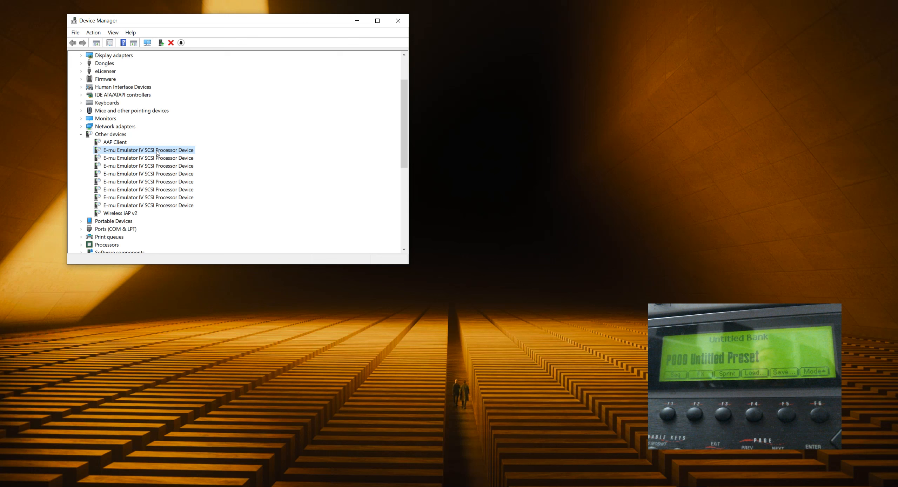
click(184, 206)
click(183, 152)
key(Down)
key(Down)
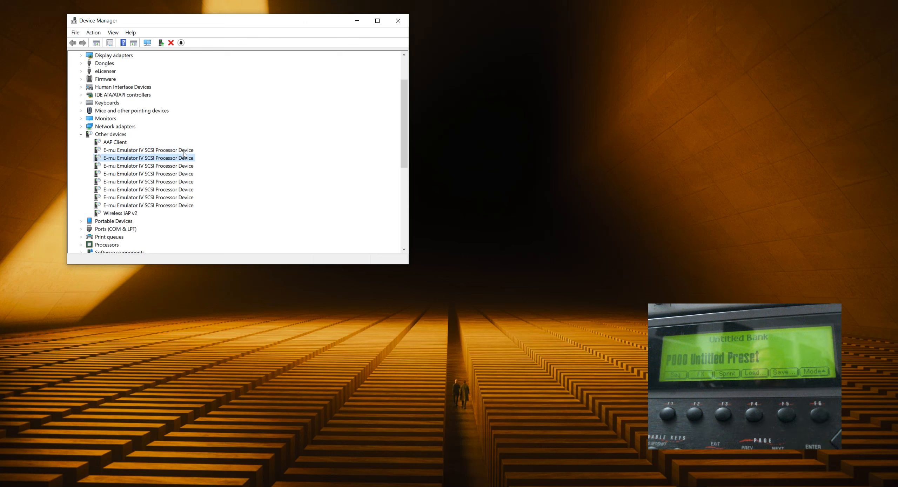
key(Down)
key(Down)
key(Down)
key(Down)
key(Down)
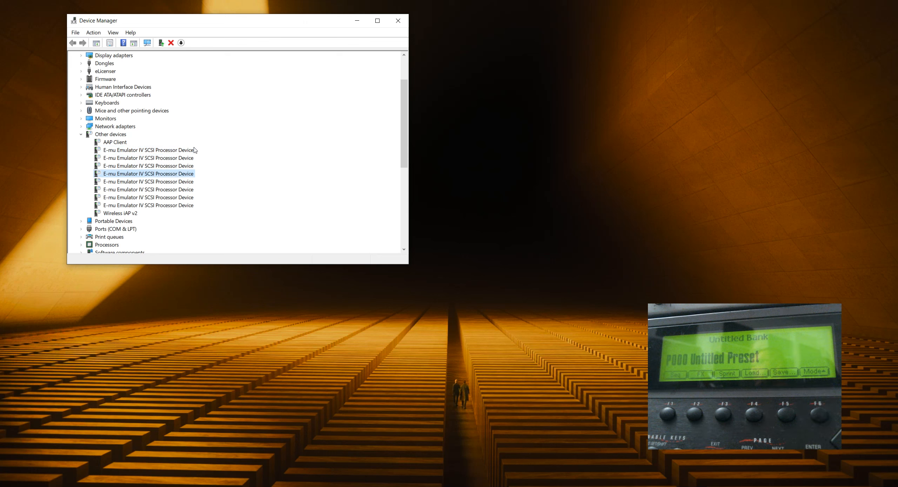
key(Up)
key(Up)
key(Up)
key(Up)
key(Up)
key(Up)
key(Up)
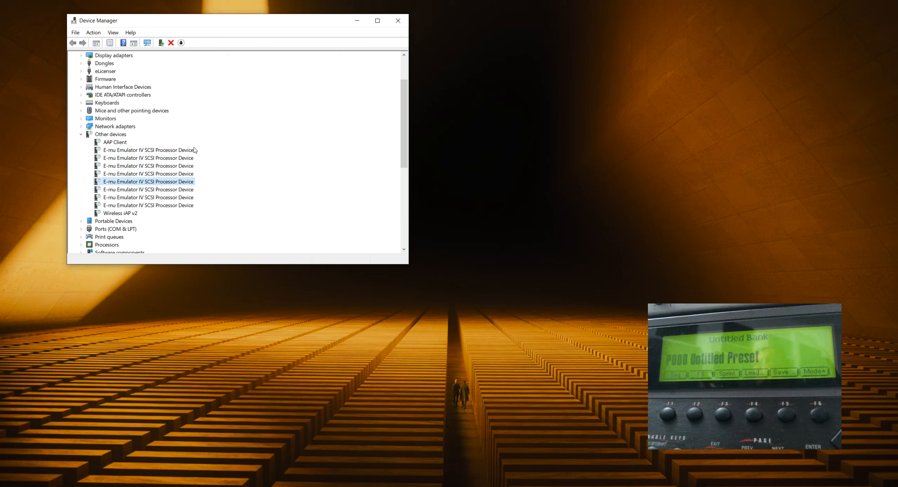
Try to update the driver of the second E-mu Emulator IV SCSI Processor Device with an automatic search, and close the wizard.
click(187, 160)
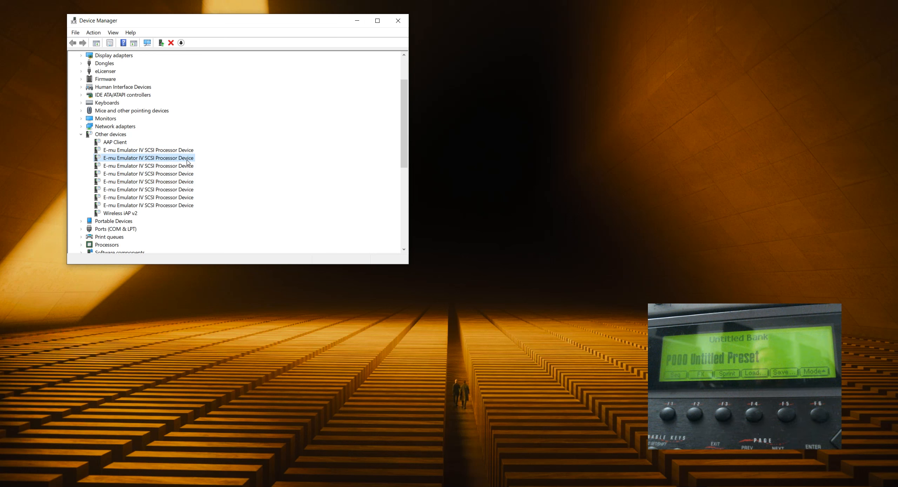
right_click(188, 162)
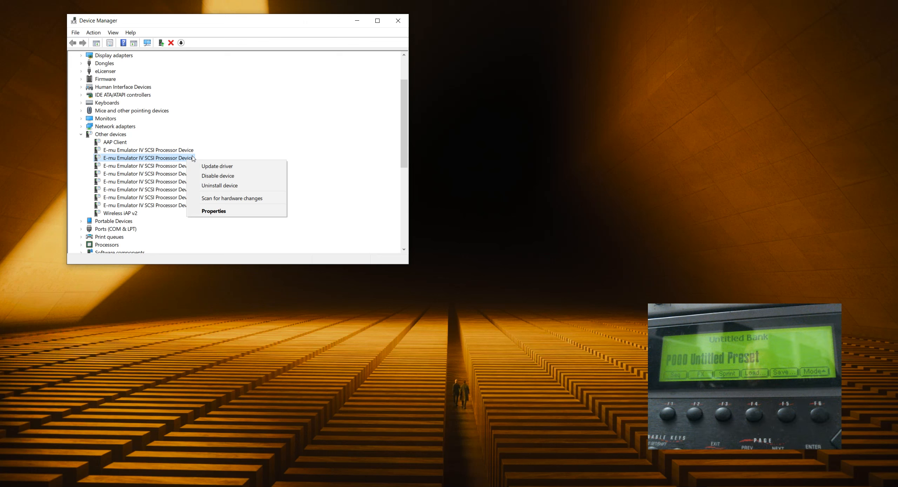
click(225, 170)
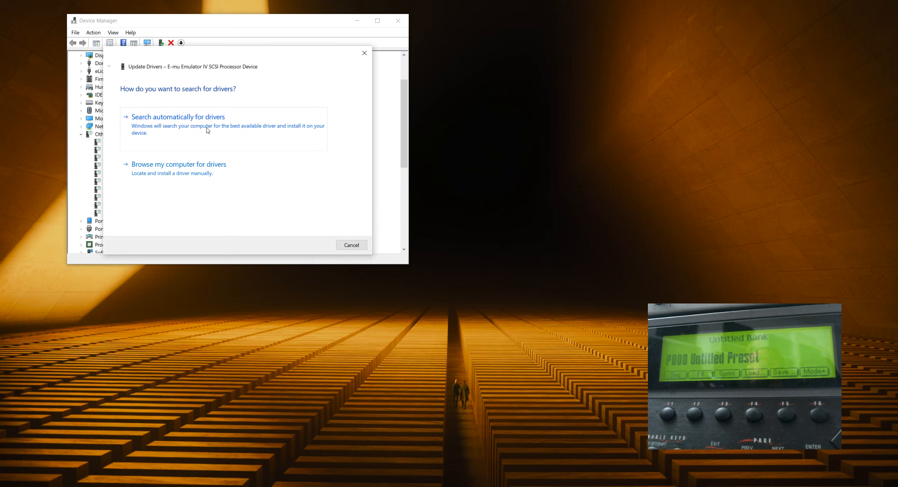
click(208, 131)
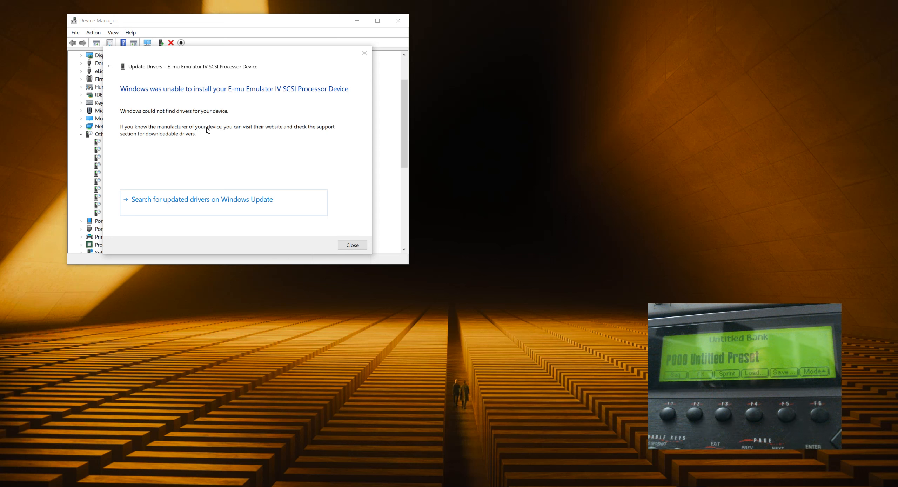
click(352, 244)
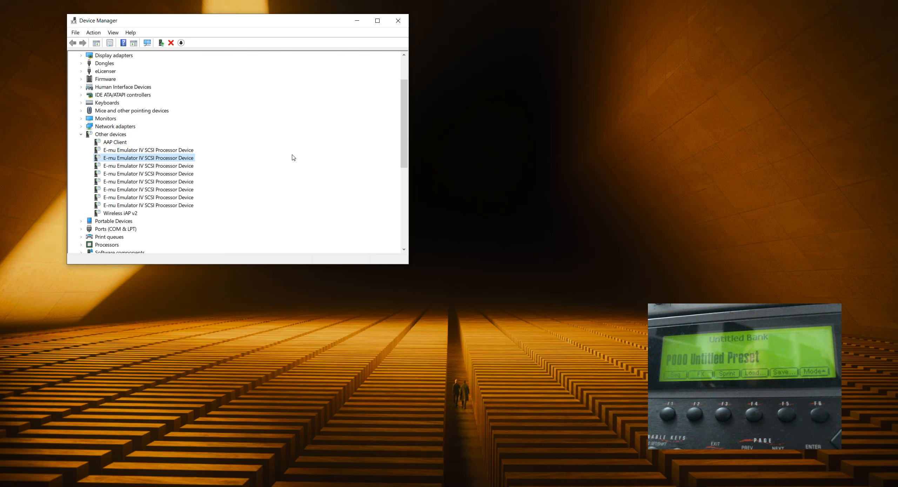
Switch to the E-mu SCSI setup folder window, minimize Device Manager and select the eoslink folder.
key(alt+Tab)
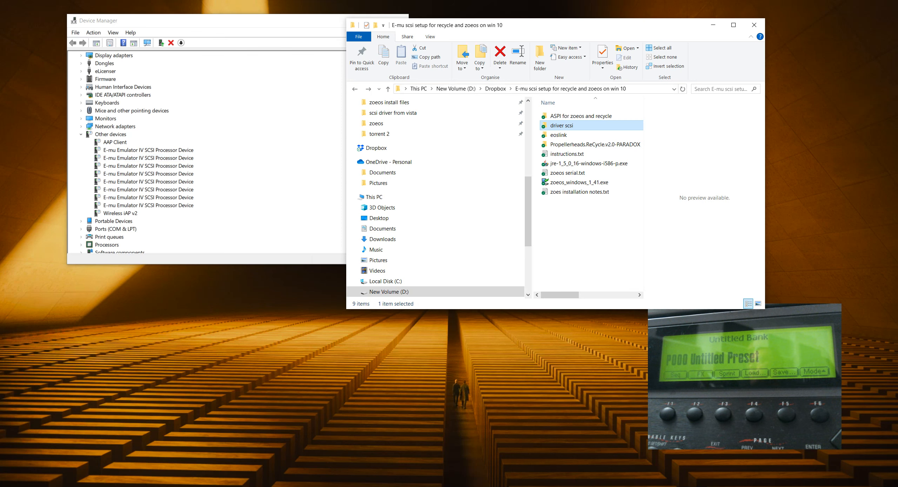
drag(570, 25, 392, 50)
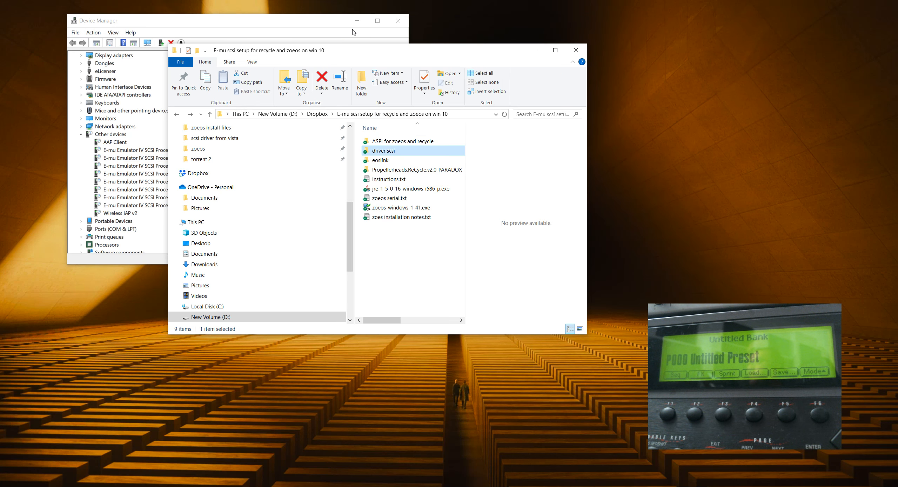
click(356, 25)
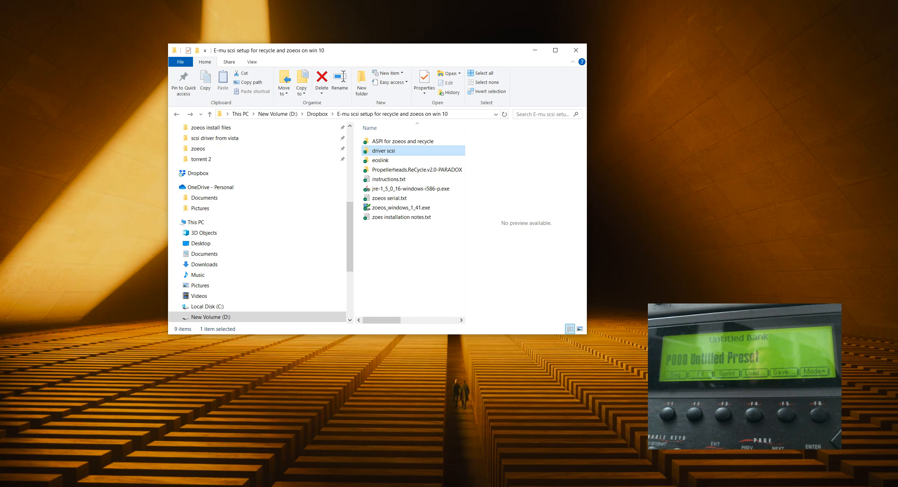
click(575, 486)
click(576, 486)
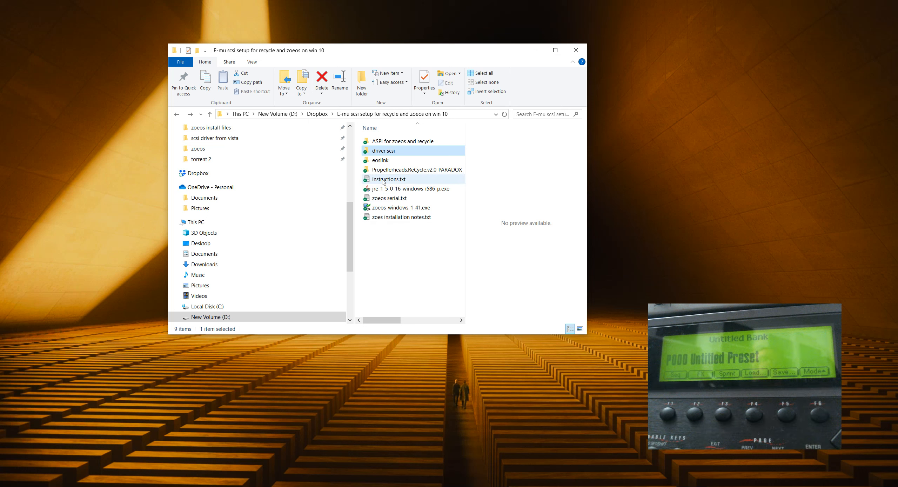
mouse_move(385, 173)
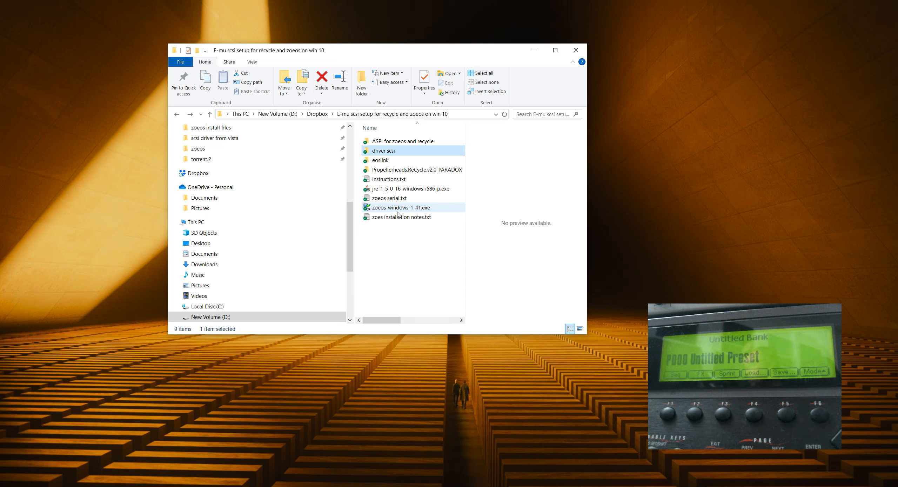
click(400, 162)
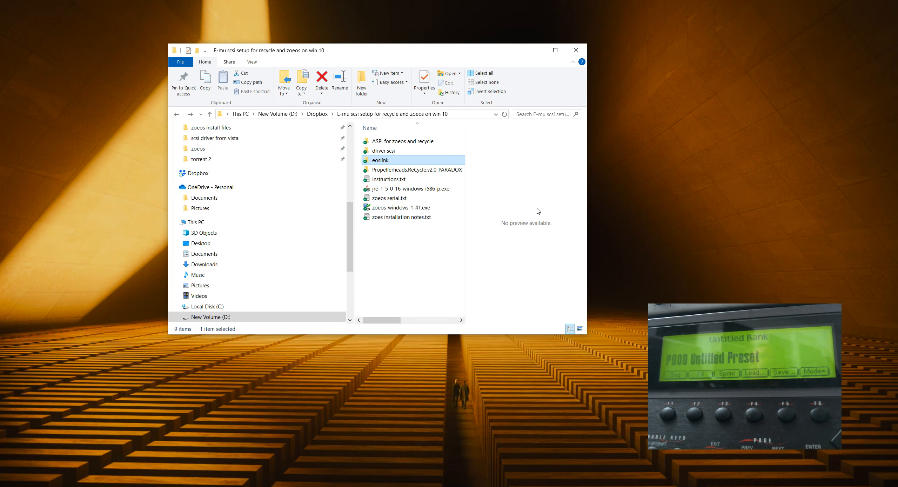
drag(411, 57, 324, 56)
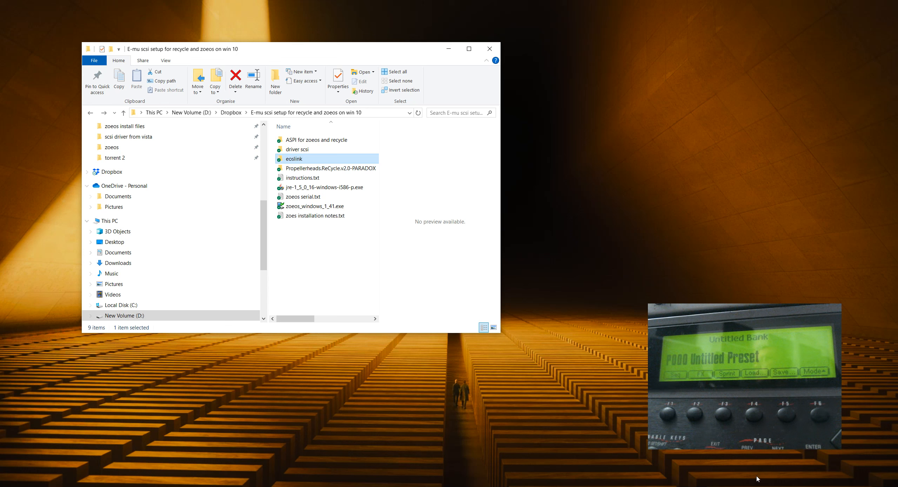
Open the properties of the ReCycle 2.0 full shortcut and review its "Run this program as an administrator" compatibility setting.
right_click(714, 486)
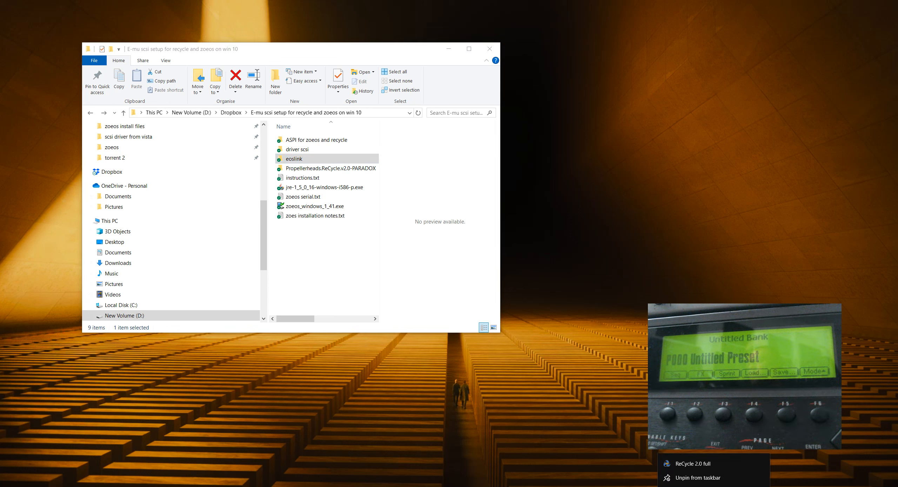
right_click(727, 466)
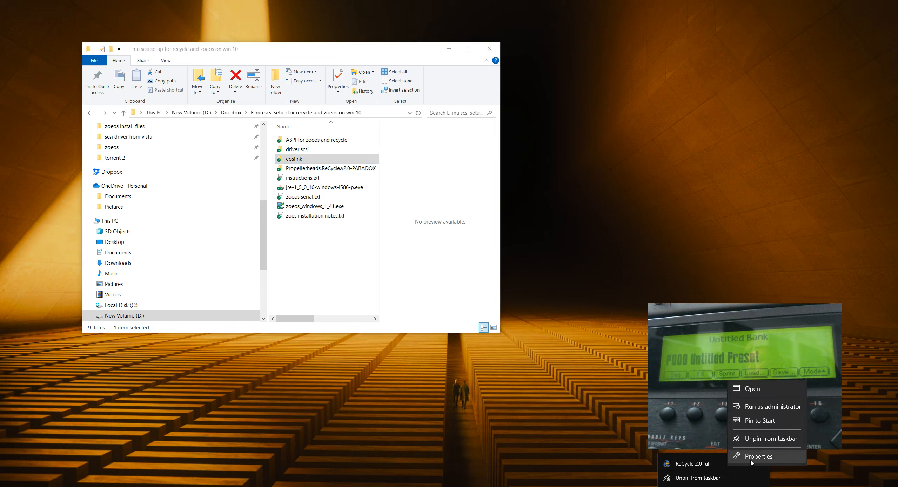
click(748, 456)
drag(808, 254, 599, 192)
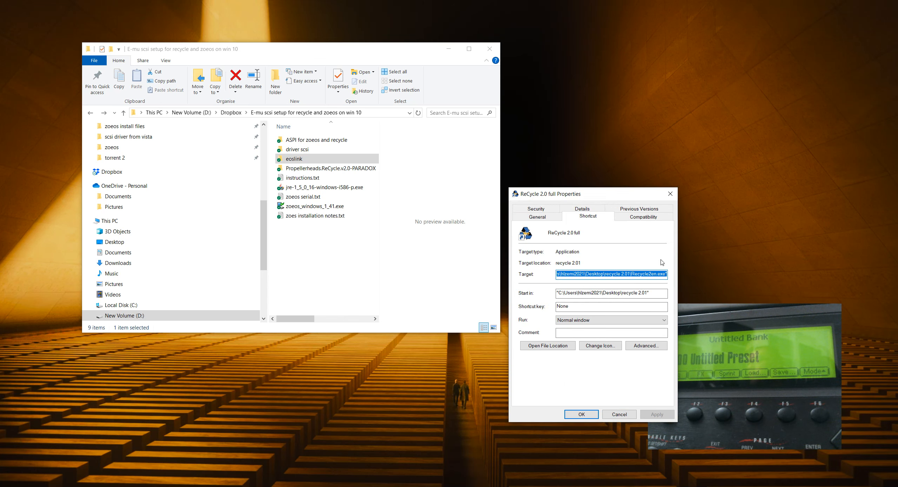
click(643, 219)
click(532, 356)
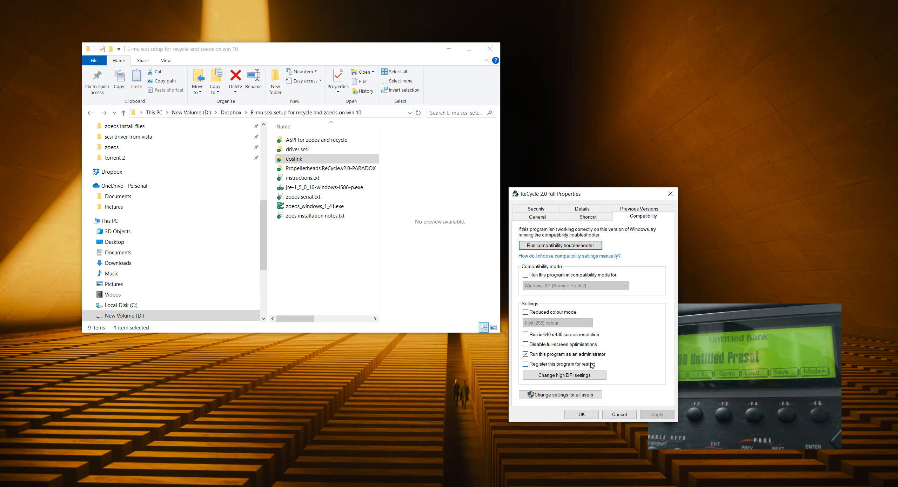
Open the ReCycle shortcut's file location, place its window beside the setup folder and select WNASPI32.DLL.
click(537, 216)
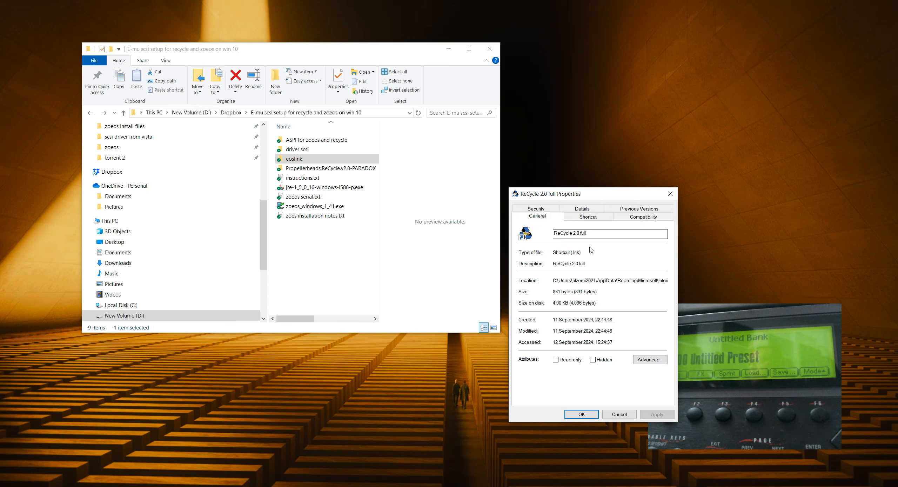
click(588, 217)
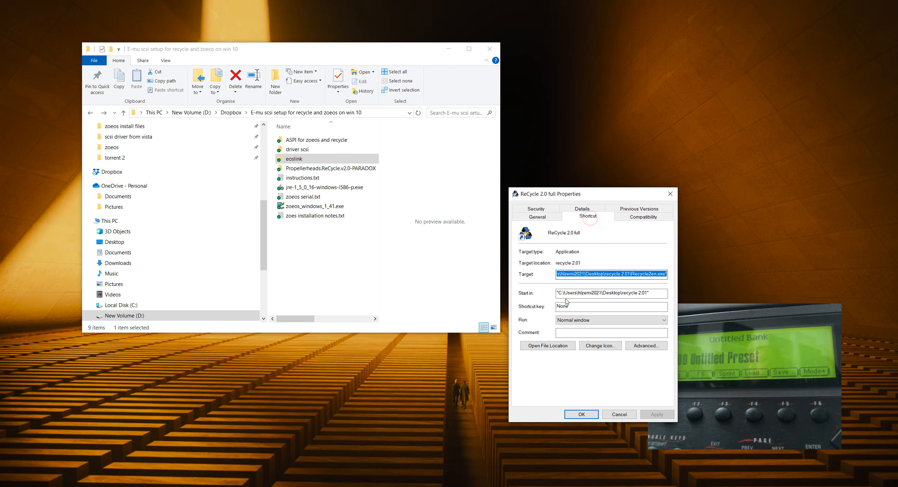
click(547, 345)
drag(283, 63, 639, 57)
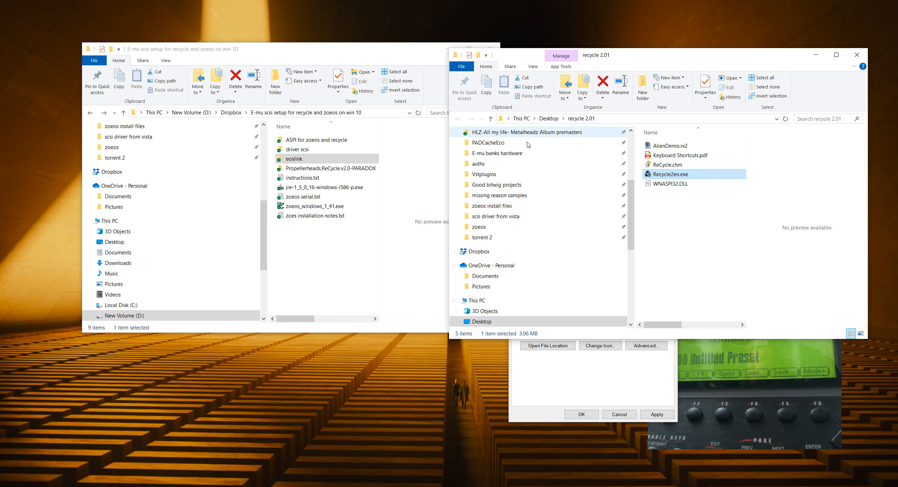
click(672, 182)
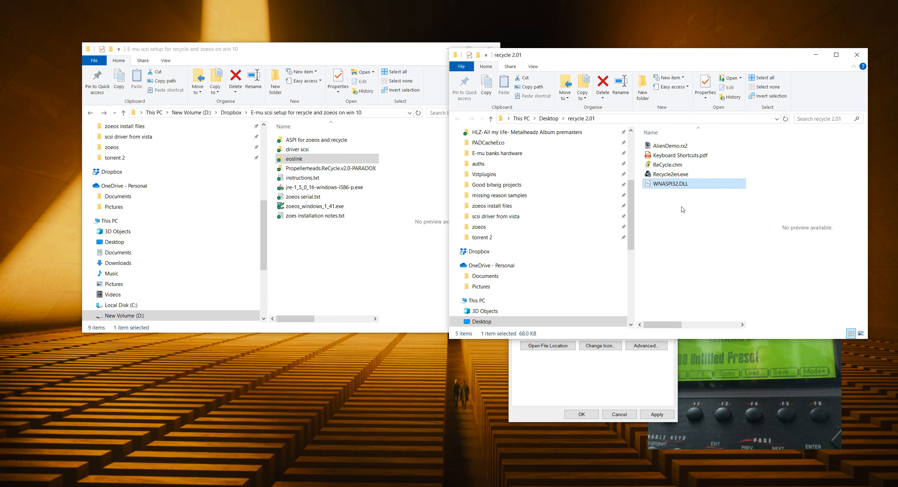
Open the "ASPI for zoeos and recycle" folder beside the recycle 2.01 folder window.
drag(394, 48, 332, 46)
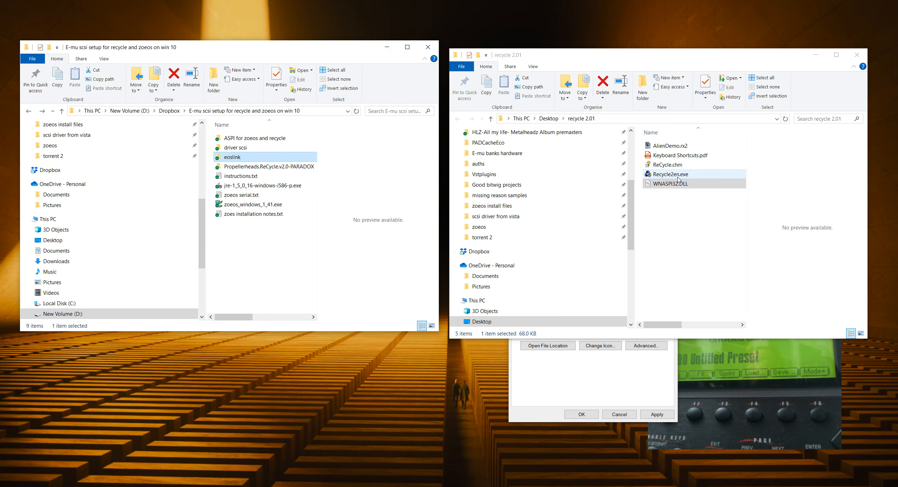
click(245, 139)
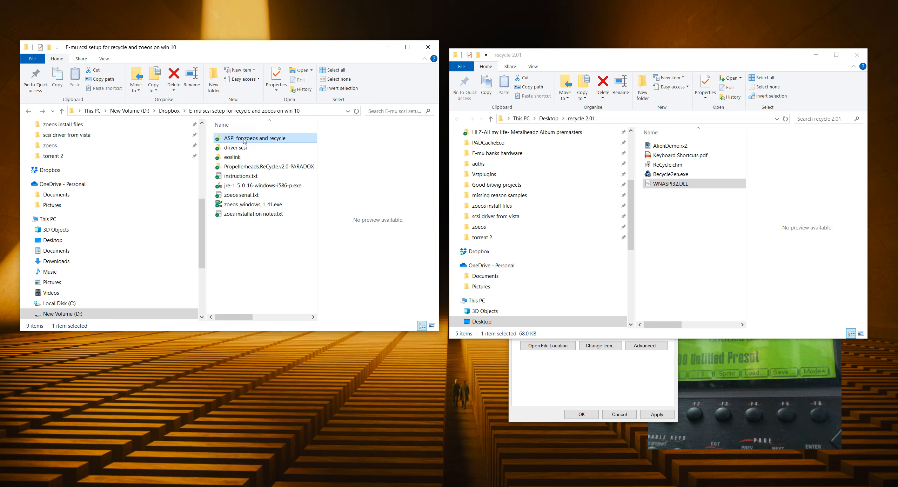
double_click(245, 139)
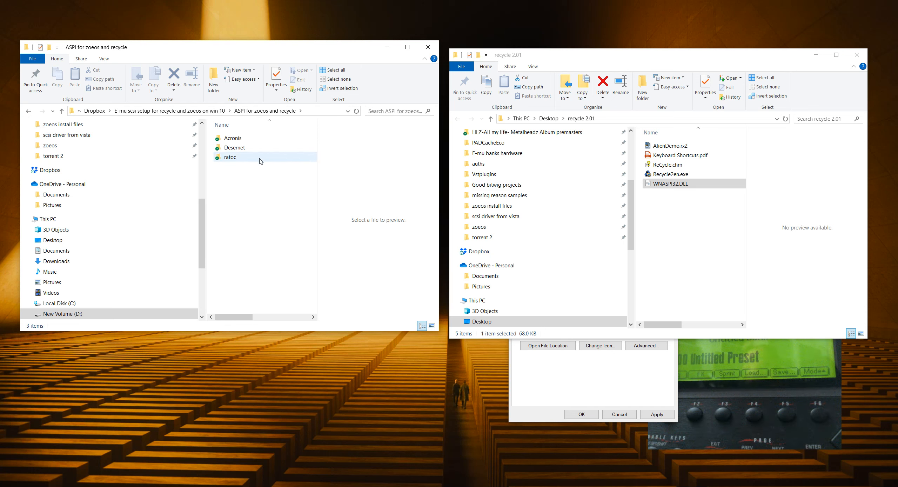
click(672, 217)
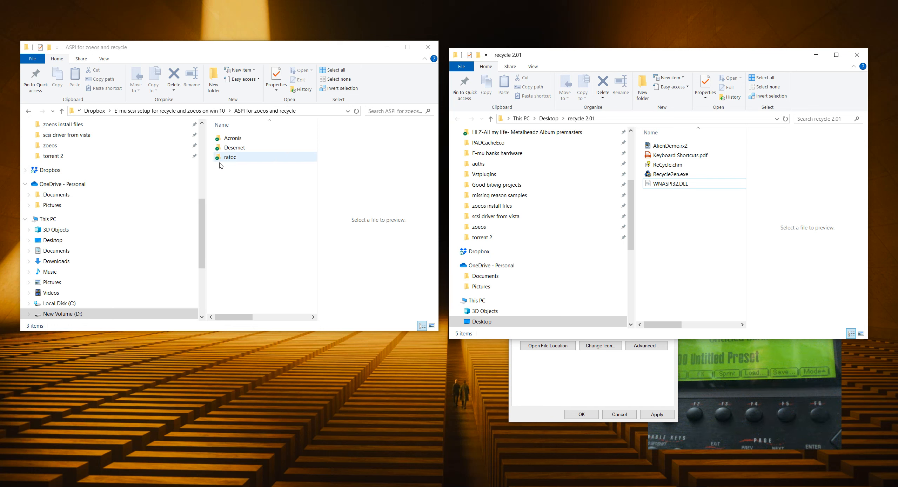
View the contents of the Acronis folder and return to the ASPI folder.
click(250, 138)
double_click(249, 138)
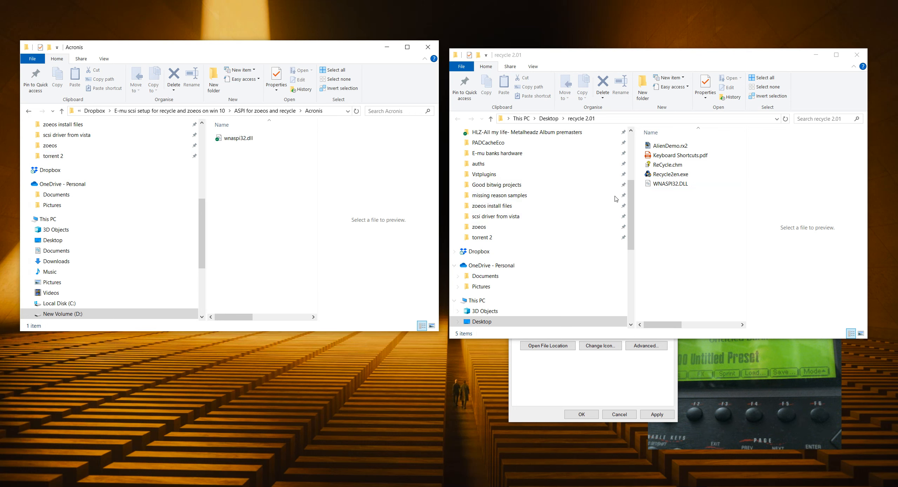
click(29, 111)
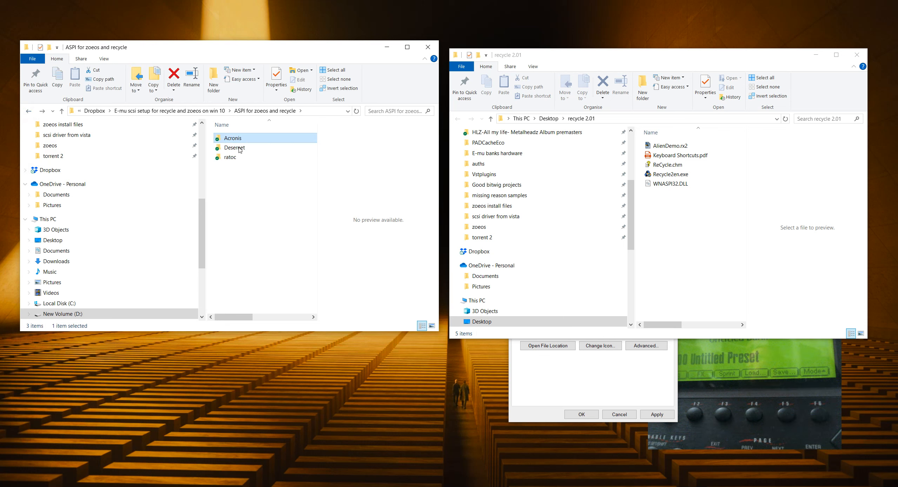
Open the ratoc folder and its aspi Ratoc_Acard.zip archive.
click(233, 160)
double_click(233, 161)
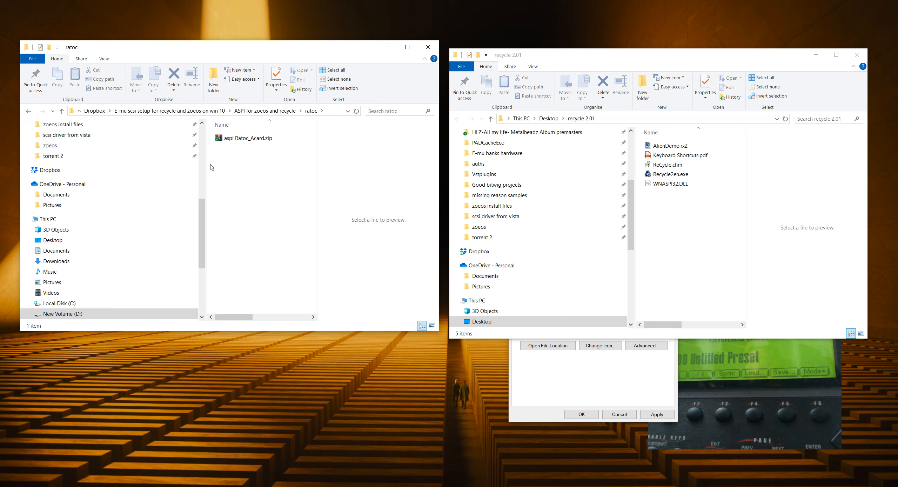
click(29, 111)
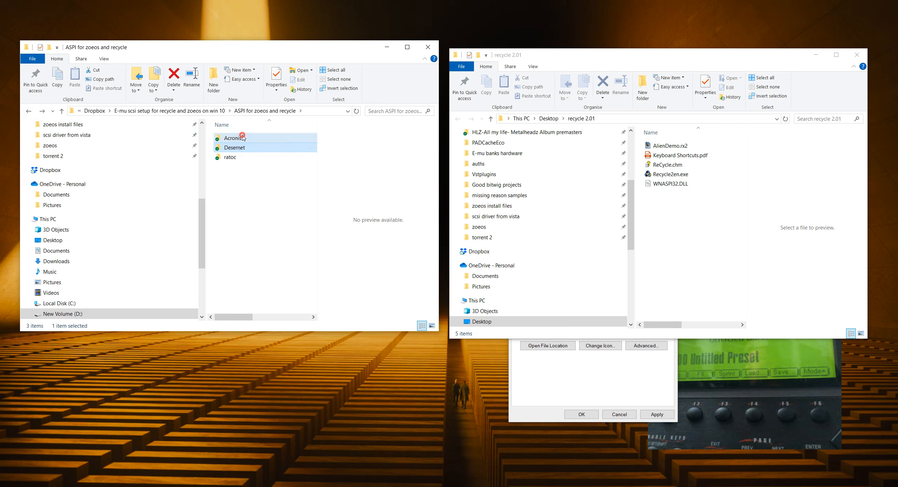
double_click(234, 157)
double_click(242, 139)
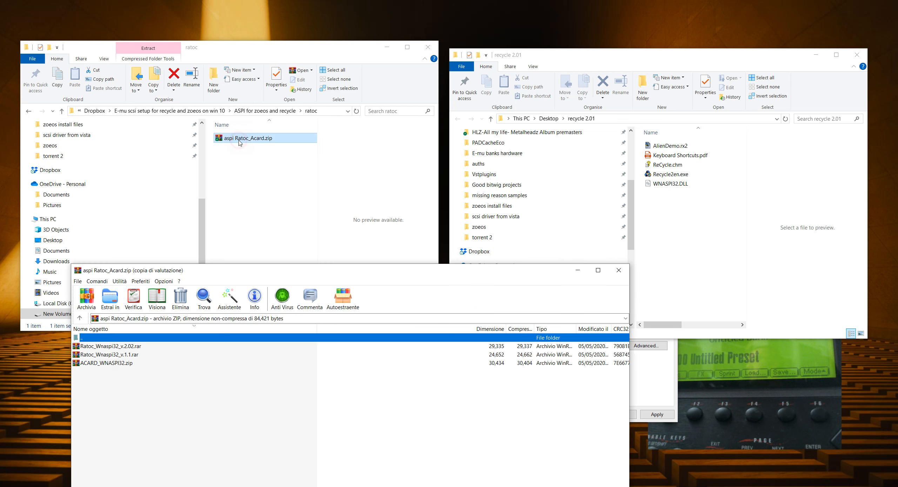
Look over the Ratoc_Wnaspi32 v.2.02 and v.1.1 archives in the zip and close the archive and the ratoc folder.
click(130, 354)
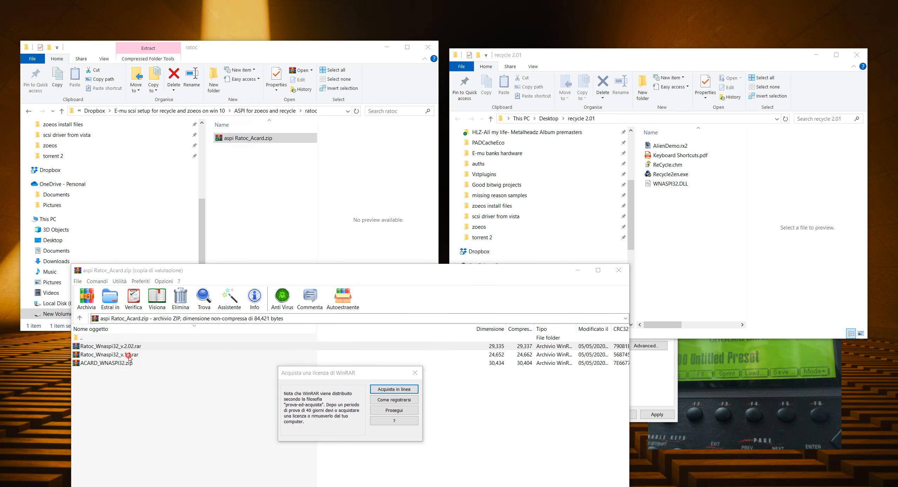
click(417, 376)
click(111, 355)
click(115, 347)
click(121, 355)
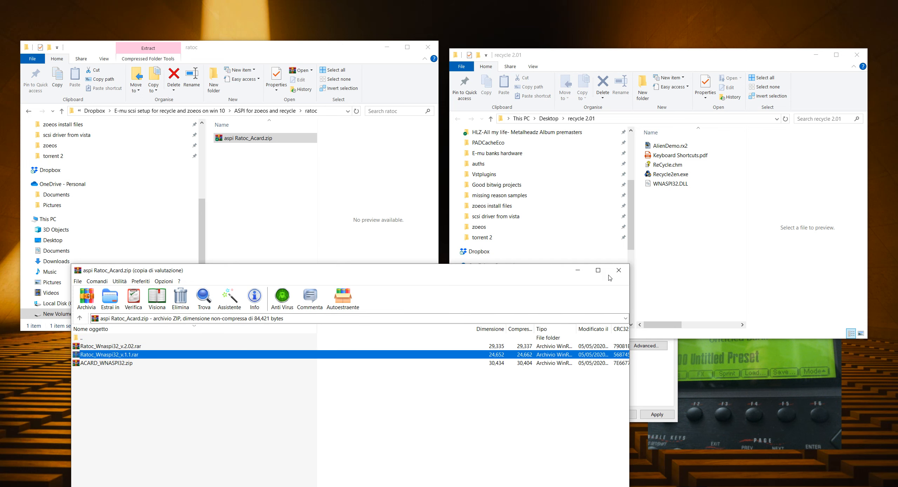
click(618, 270)
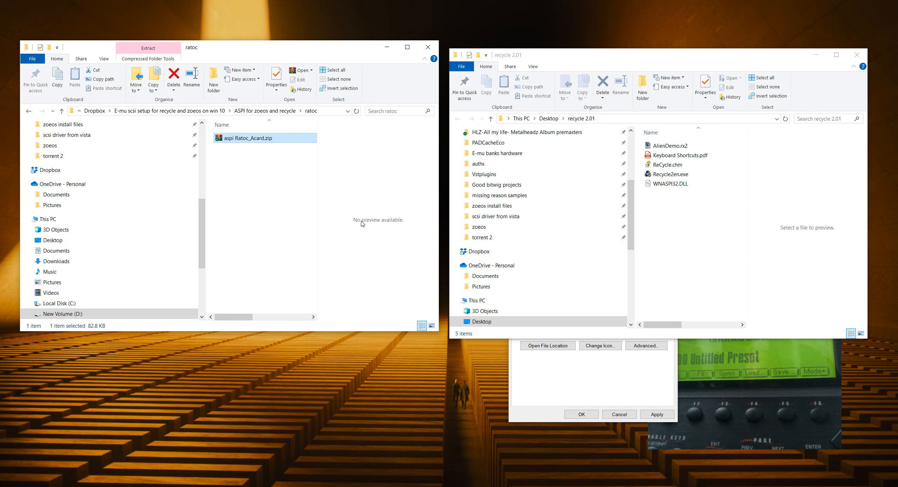
click(428, 47)
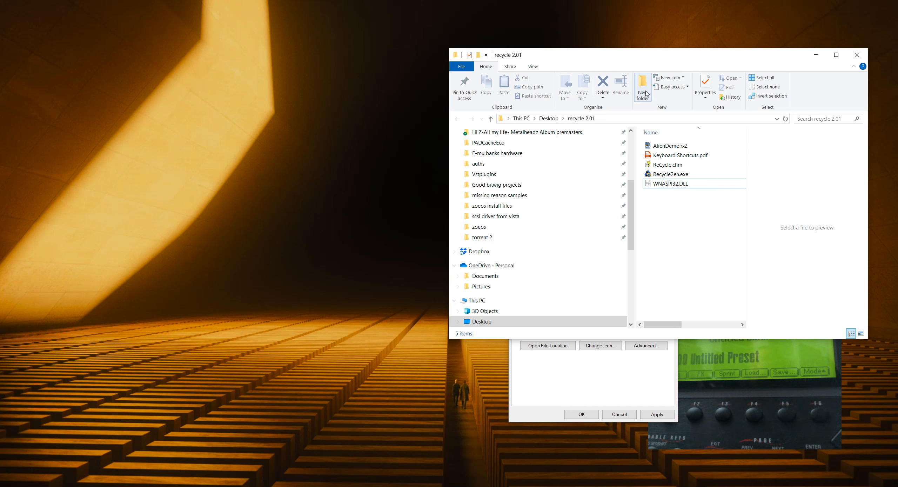
Launch Recycle2en.exe from the recycle 2.01 folder, dismiss its startup prompts and bring the ReCycle window fully into view.
drag(673, 59, 557, 54)
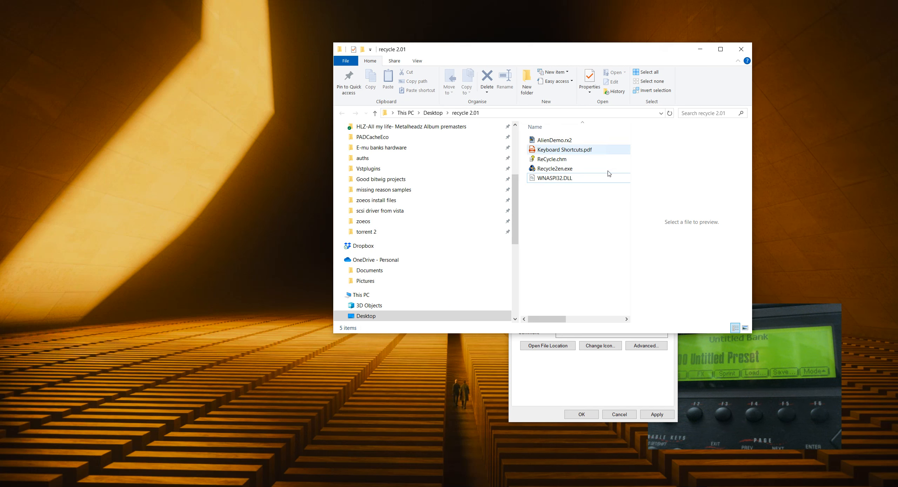
click(573, 170)
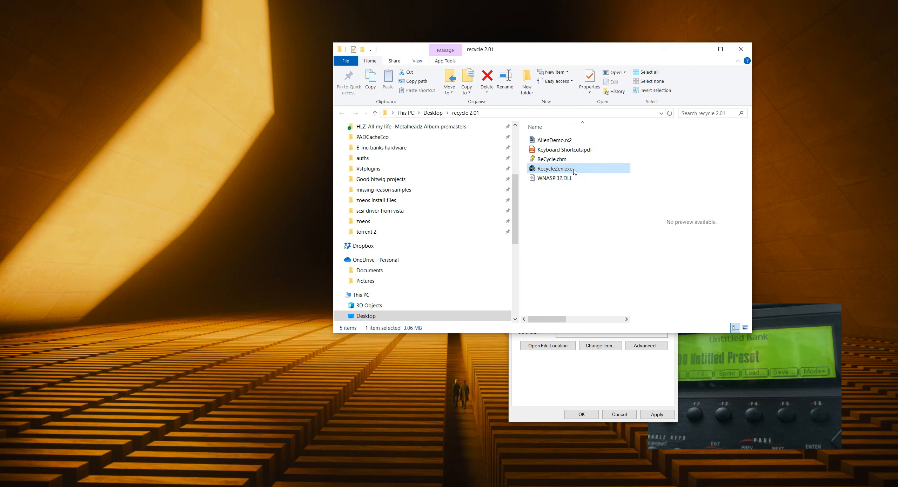
double_click(574, 171)
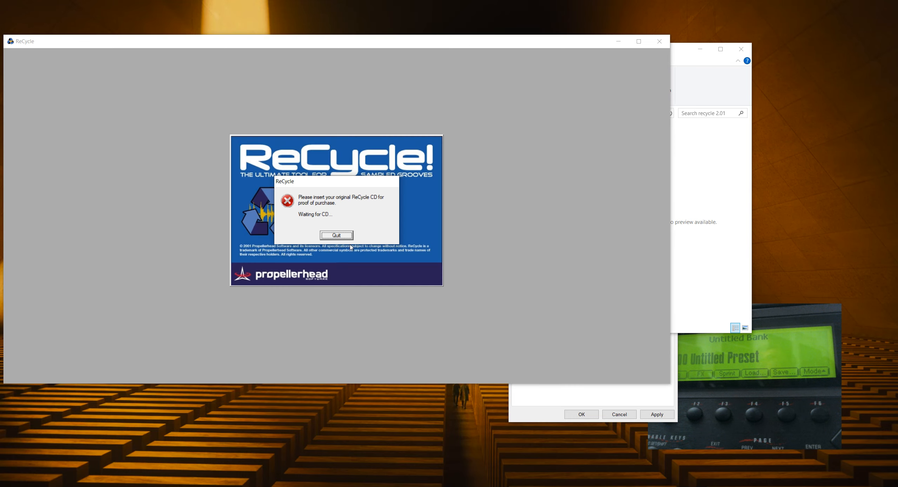
click(347, 237)
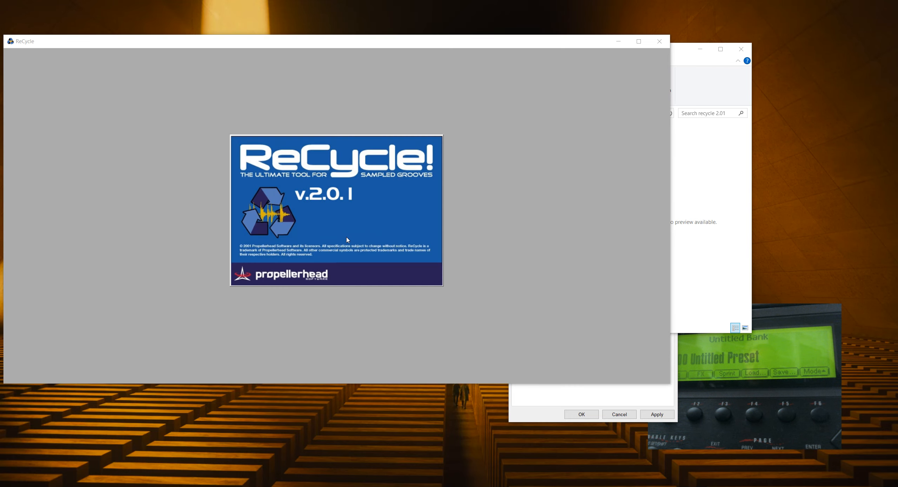
click(210, 38)
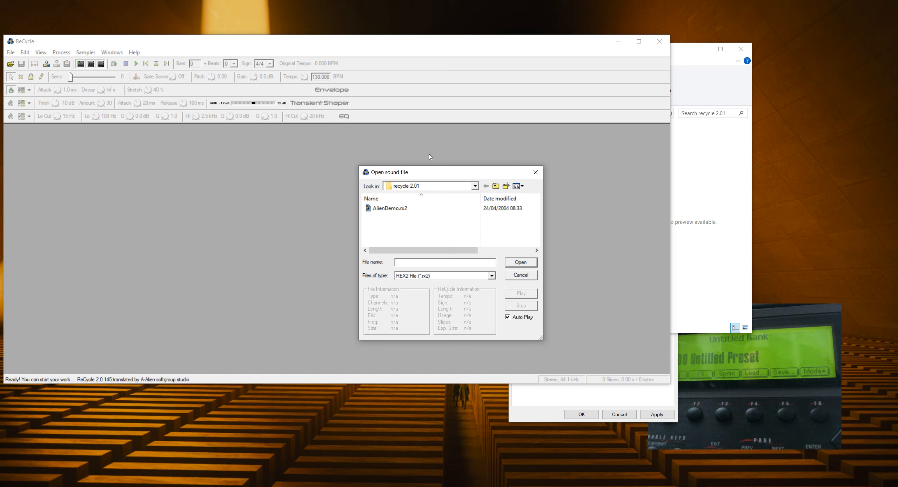
click(521, 275)
drag(389, 46, 460, 46)
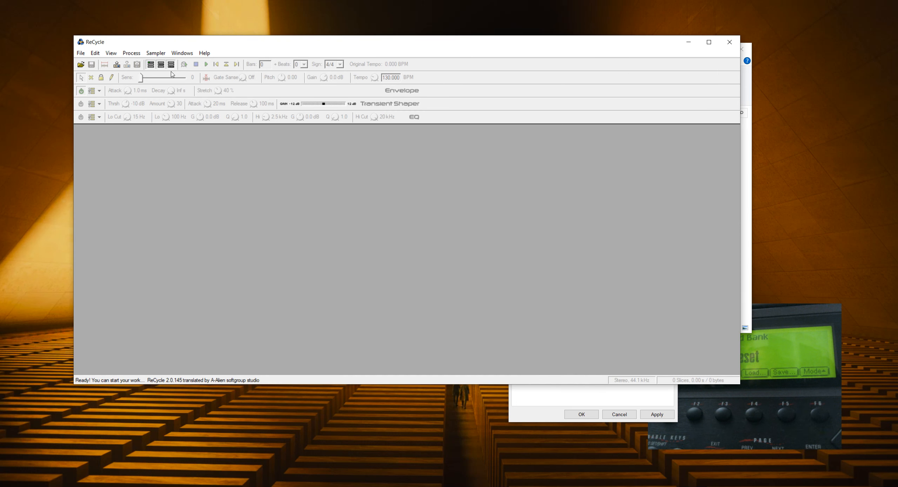
Delete the "My EOS Sampler via SCSI" entry from ReCycle's sampler settings and close them.
click(98, 53)
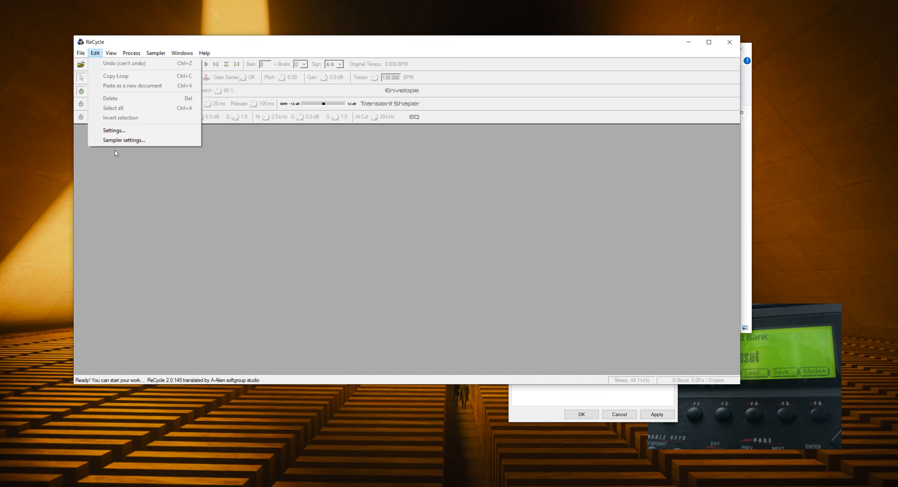
click(119, 140)
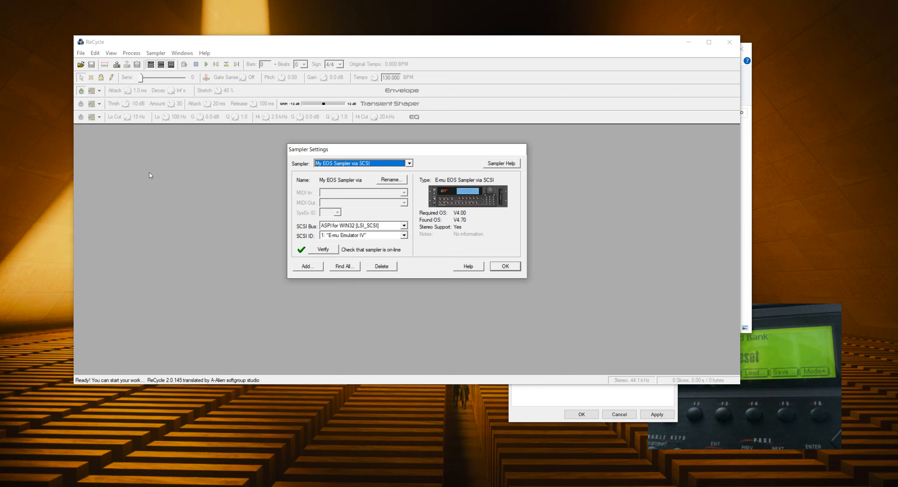
click(388, 269)
click(394, 239)
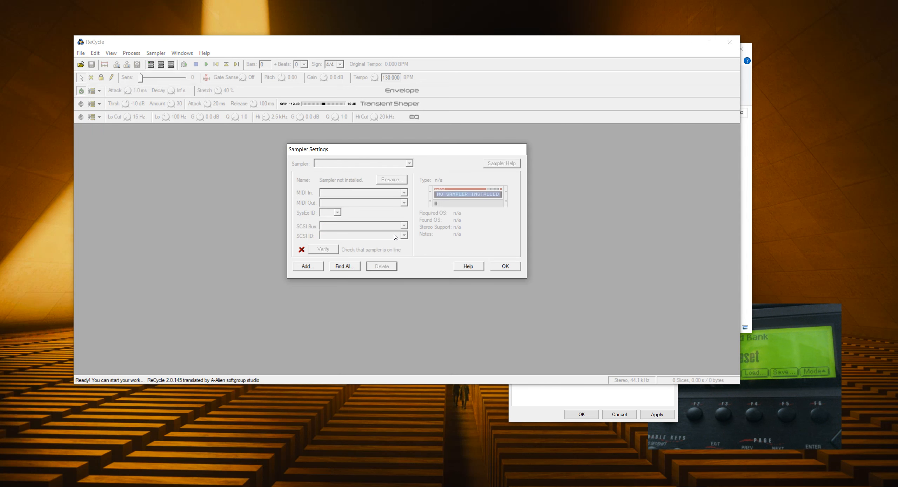
click(506, 268)
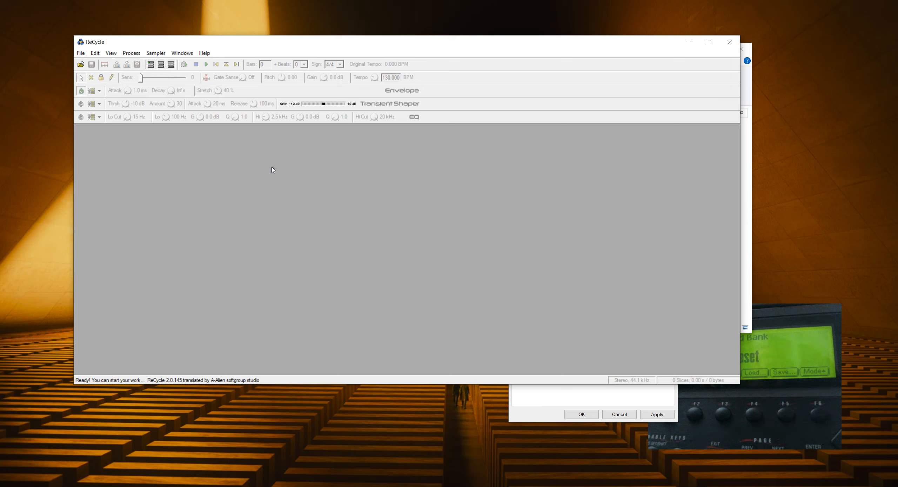
Search for all samplers in the sampler settings and add the E-mu EOS Sampler on bus LSI_SCSI, SCSI ID 1.
click(101, 56)
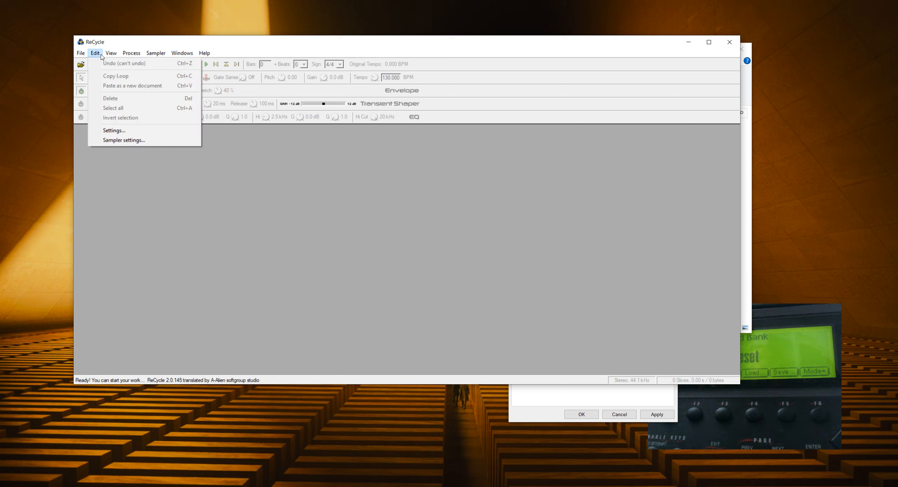
click(122, 142)
drag(391, 148, 349, 147)
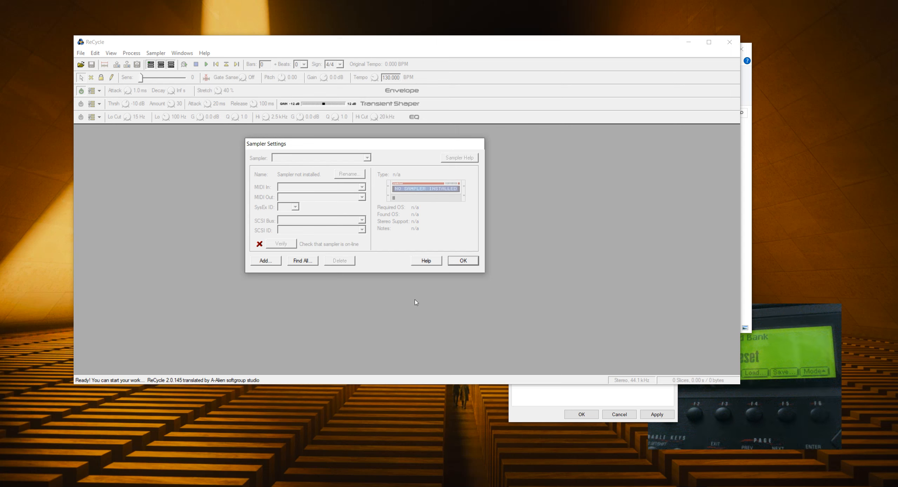
click(304, 261)
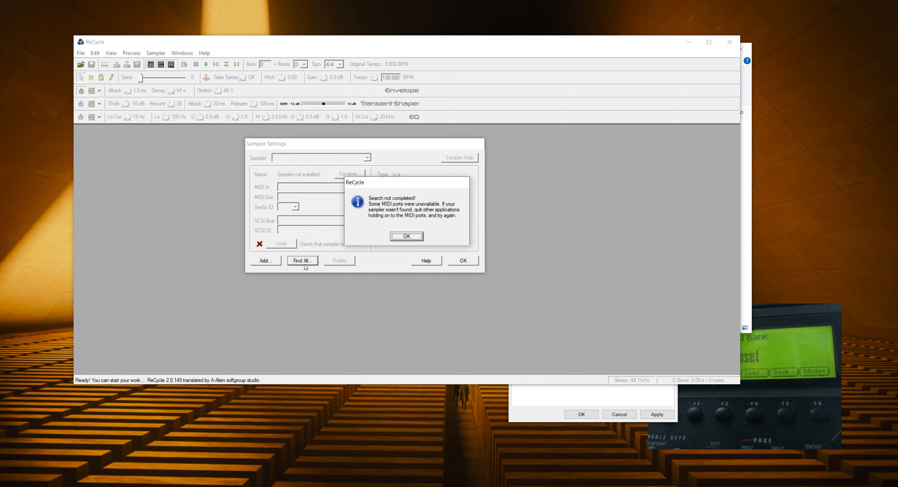
click(405, 236)
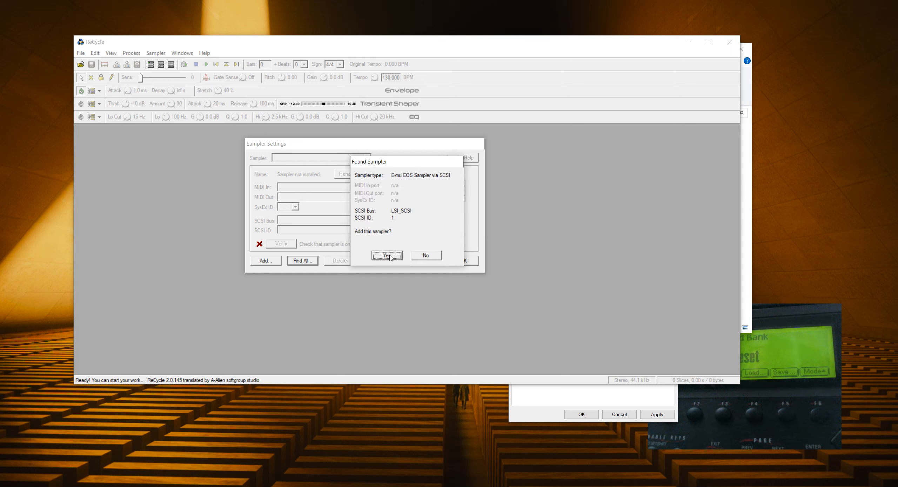
click(387, 255)
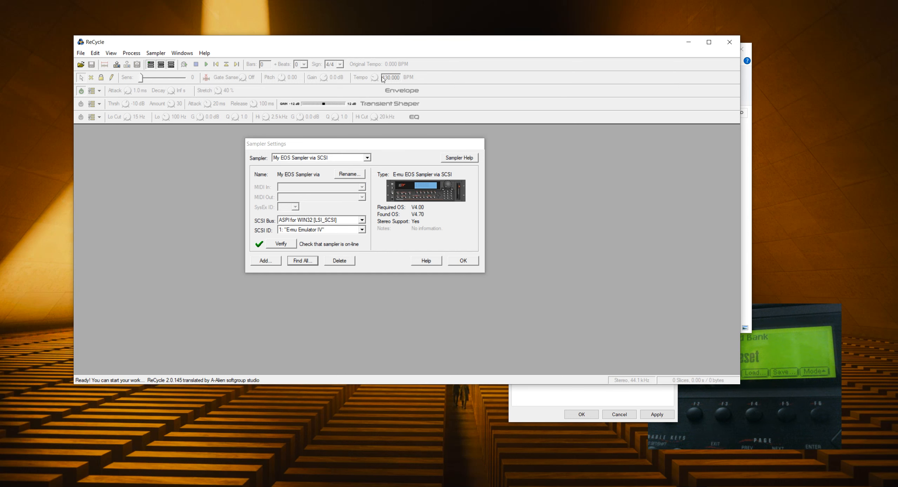
click(464, 261)
Close the ReCycle 2.0 full Properties dialog and the recycle 2.01 folder window.
click(558, 392)
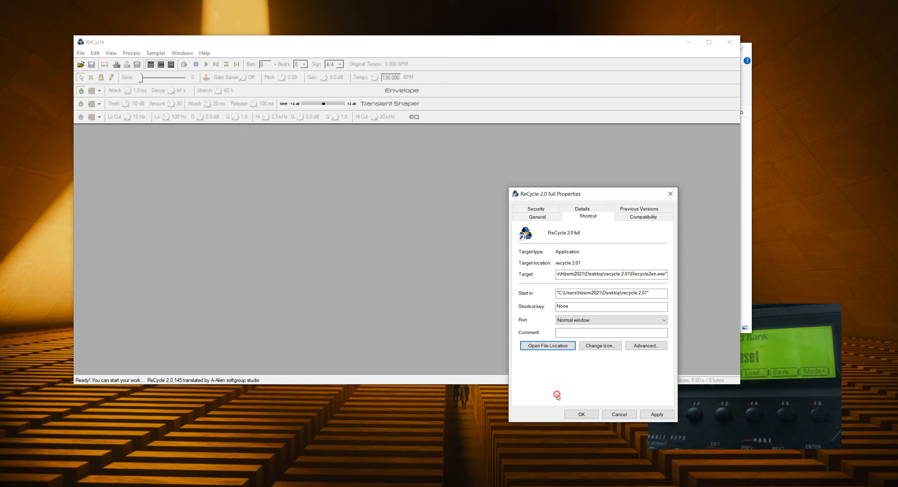
click(670, 197)
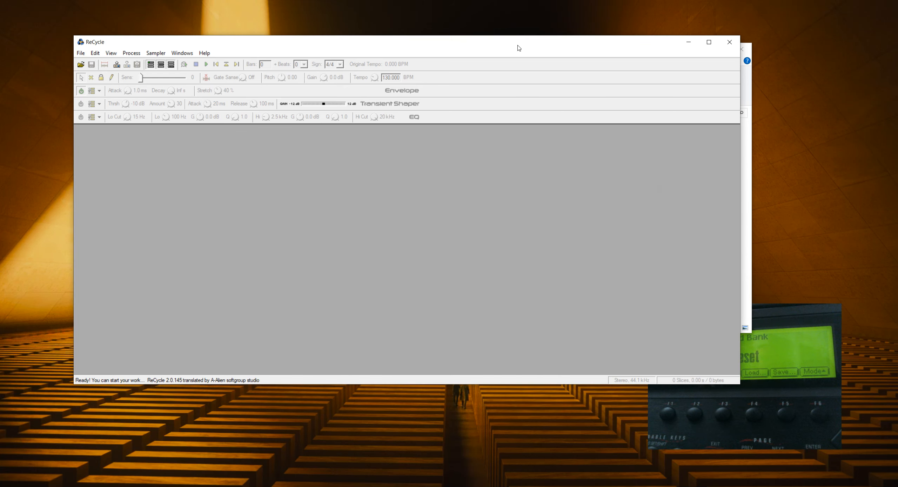
drag(518, 45, 417, 25)
click(701, 49)
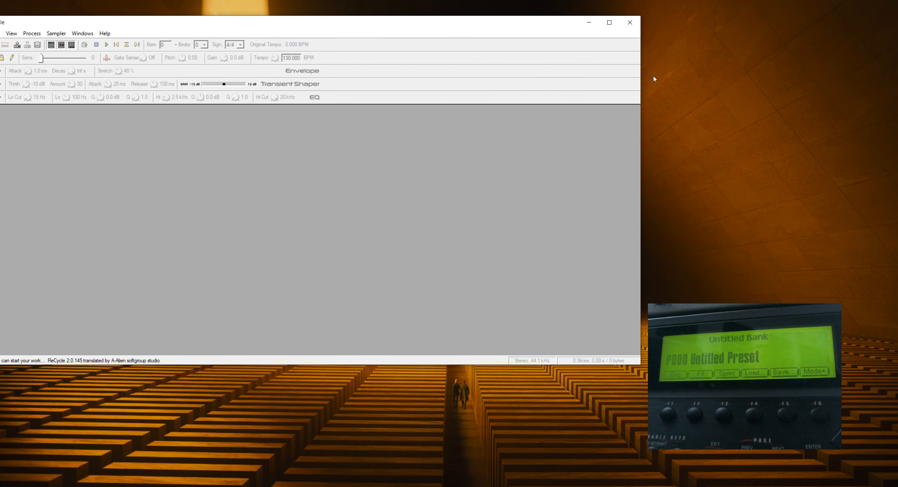
Shrink and reposition the ReCycle window so it sits clear of the sampler's display view.
mouse_move(471, 26)
mouse_down()
mouse_move(491, 13)
mouse_move(474, 16)
mouse_up()
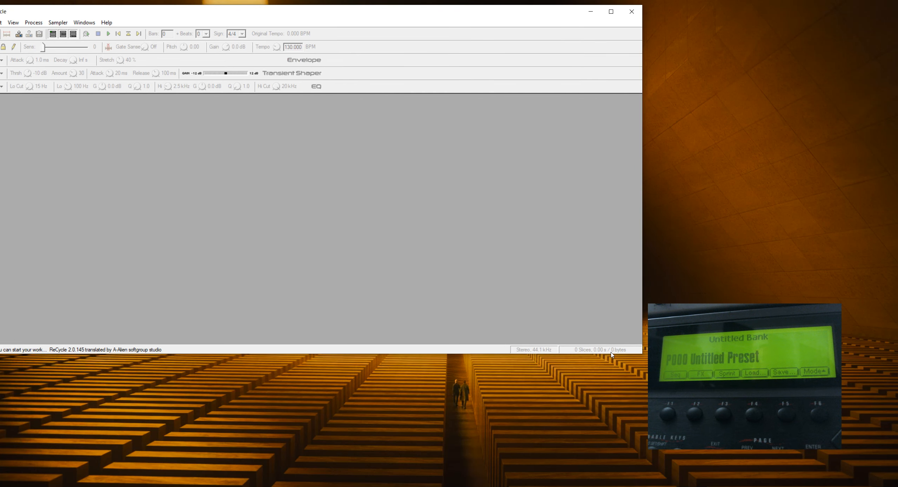
drag(552, 17, 573, 13)
drag(661, 350, 608, 297)
drag(456, 9, 497, 9)
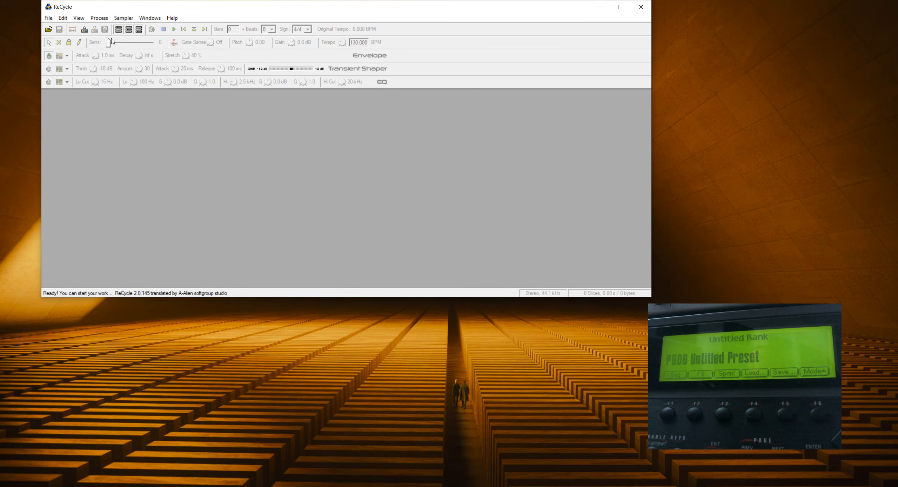
Open the recent file DADNB_HLZ_drum_loop_instinkt-174.wav and play a short part of it.
click(49, 18)
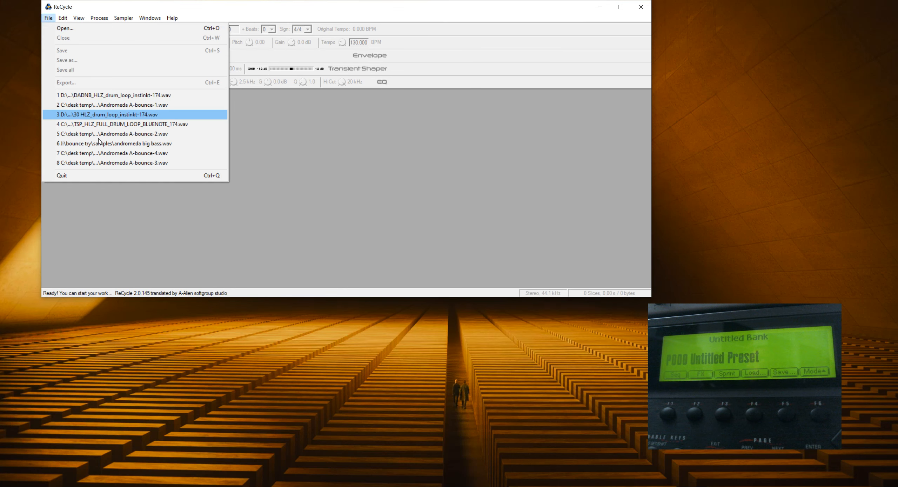
click(141, 97)
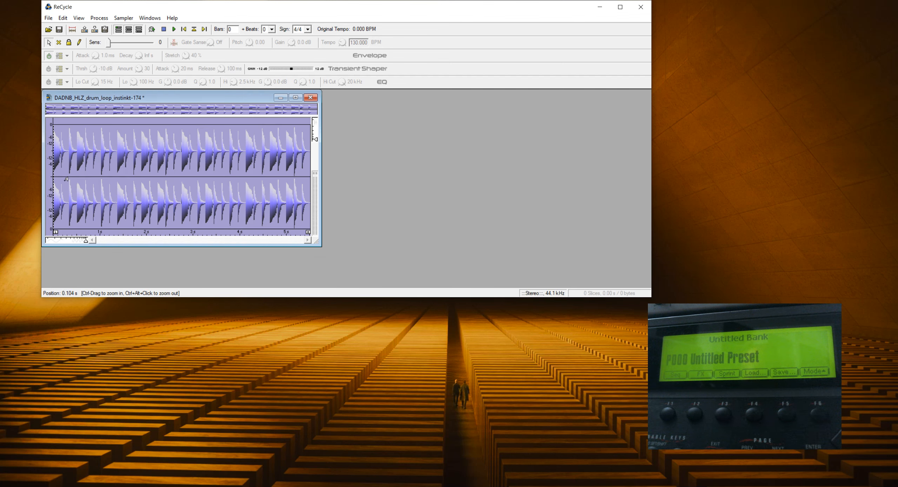
click(174, 30)
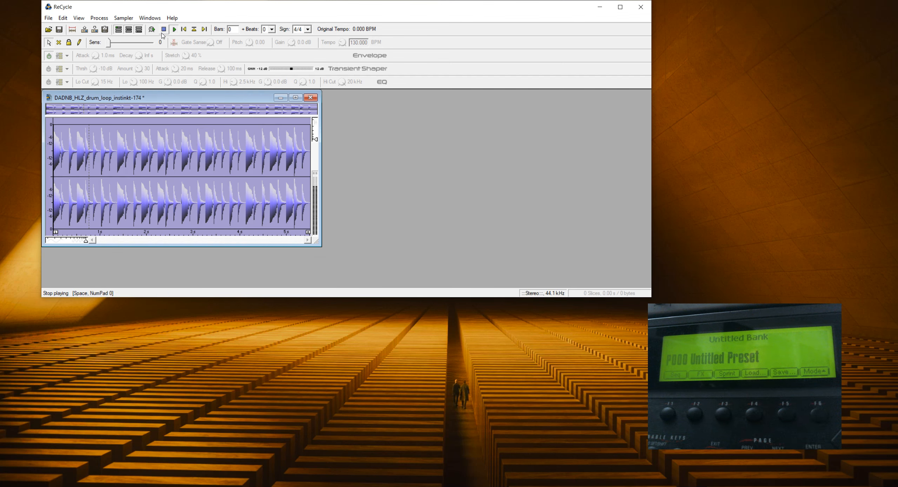
click(164, 29)
Set the slice sensitivity to 48, move the loop's right locator to about 1.3 s and audition the loop.
drag(107, 45, 131, 46)
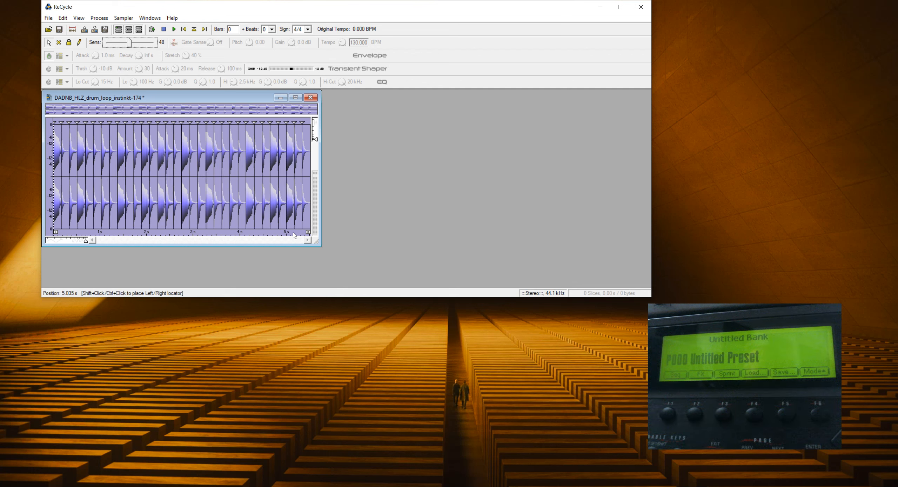
drag(309, 233, 115, 232)
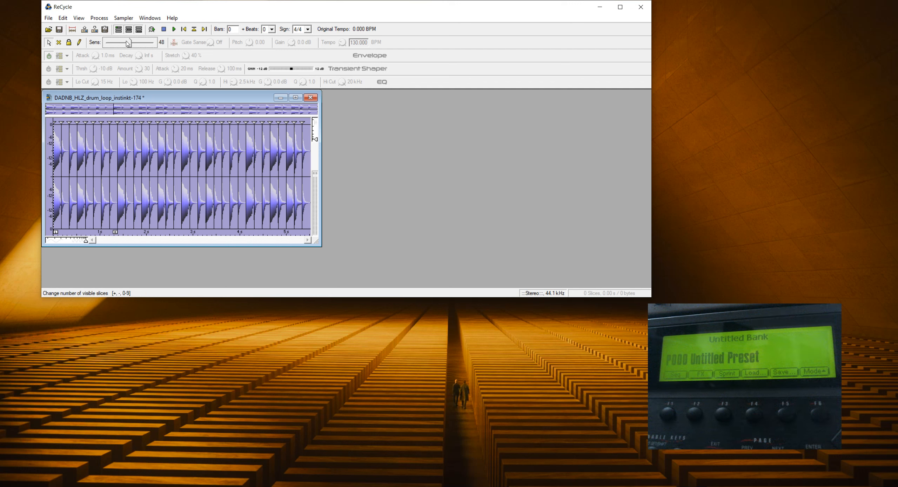
click(174, 30)
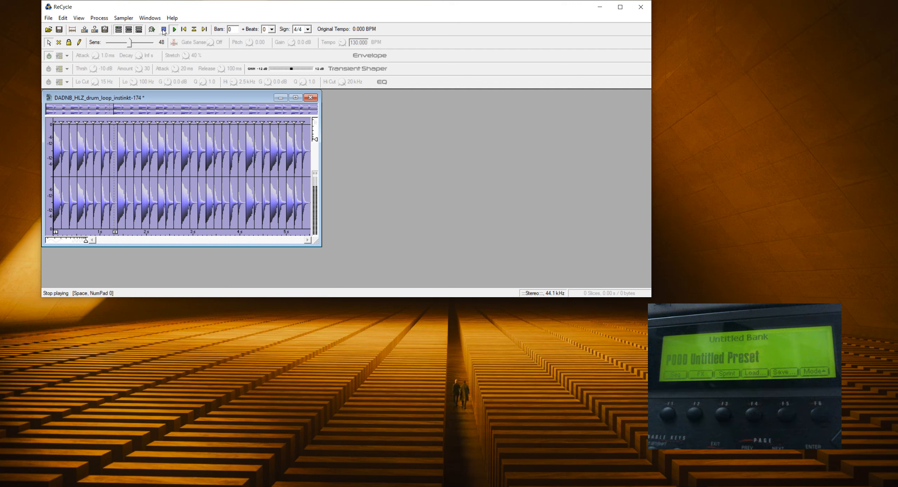
click(163, 30)
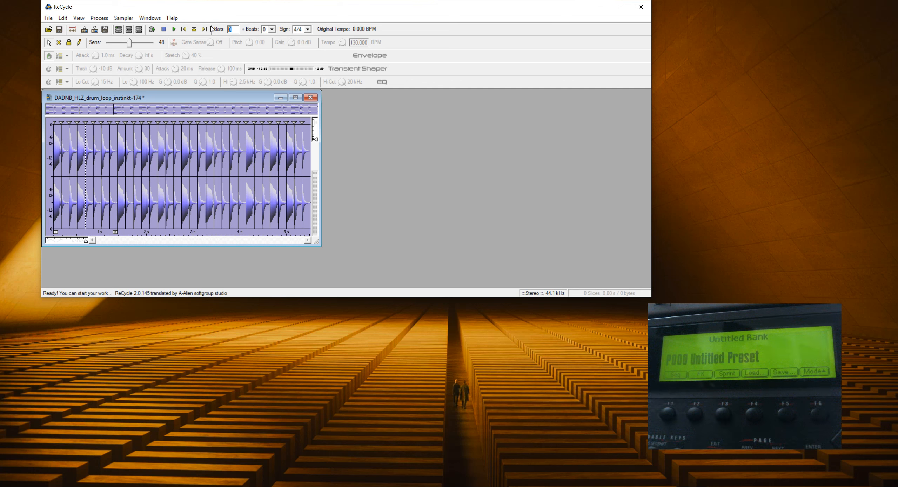
Set the drum loop's length to 1 bar and transmit it to the EOS sampler via SCSI from sample 1 at 44.1 kHz.
key(Return)
click(124, 18)
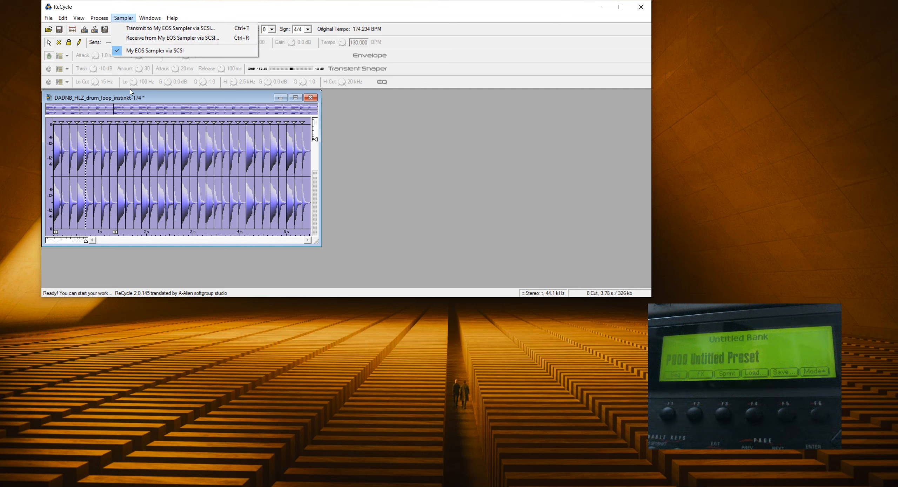
click(169, 29)
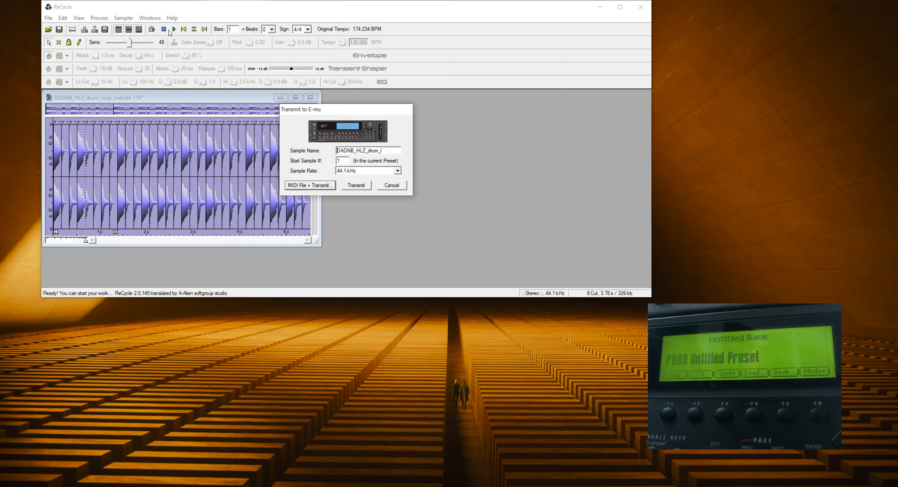
click(359, 187)
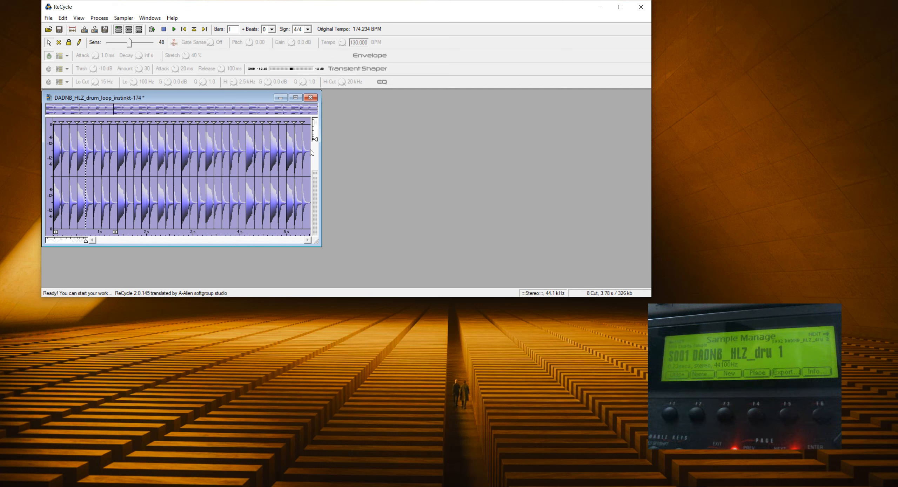
Open the recent file Andromeda A-bounce-2.wav, audition it, move the right locator to about 3 s and set the length to 1 bar.
click(48, 18)
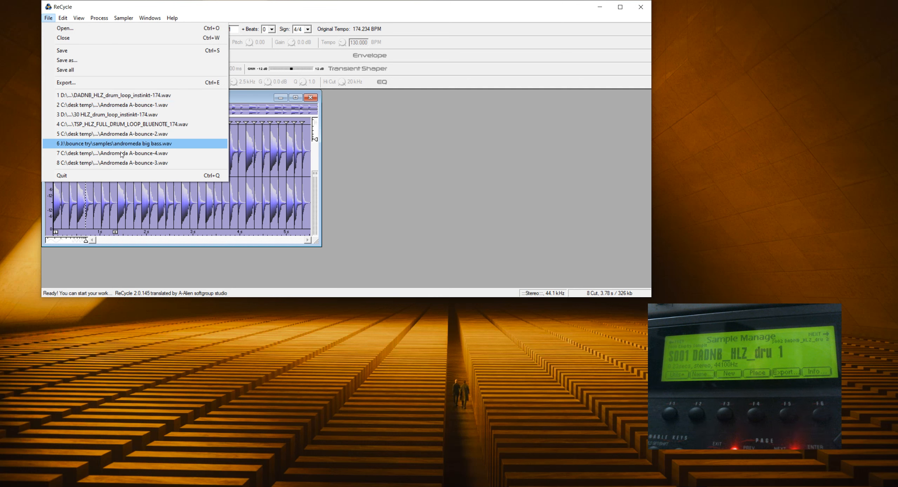
click(143, 137)
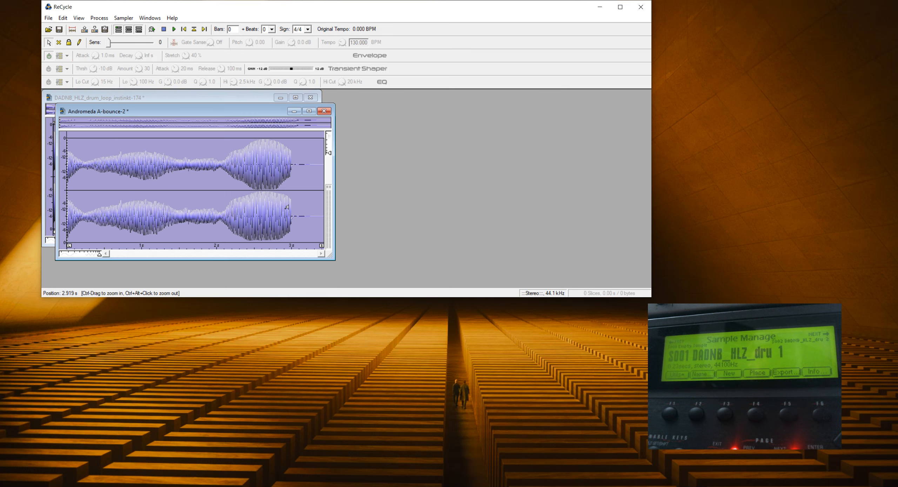
key(space)
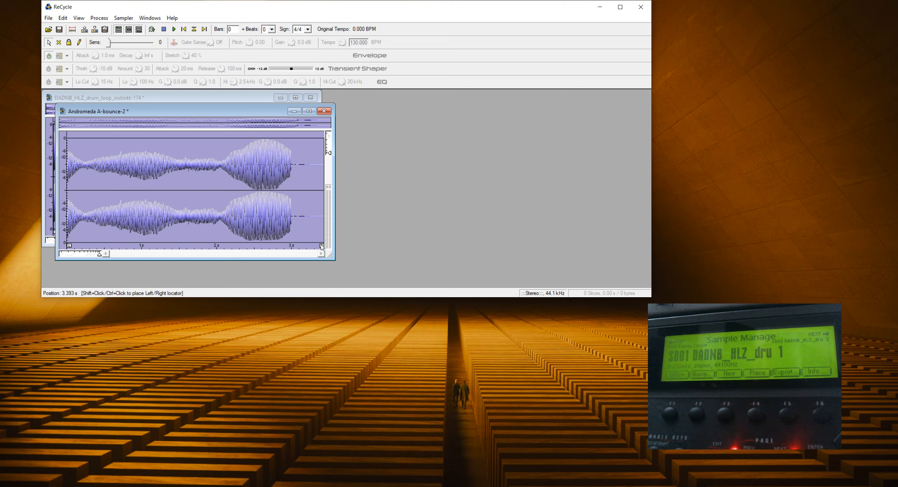
click(291, 245)
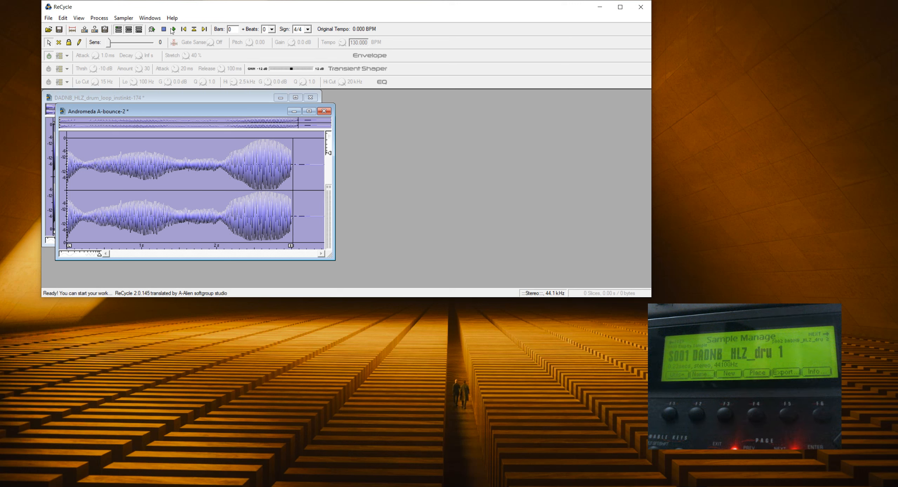
text(1)
Transmit the Andromeda A-bounce-2 sample to the EOS sampler via SCSI with start sample number 9 at 44.1 kHz.
click(127, 21)
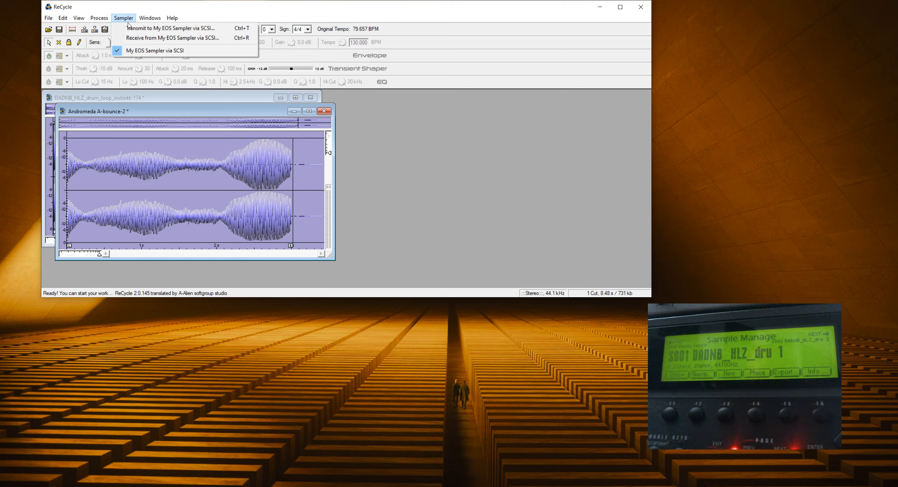
click(129, 29)
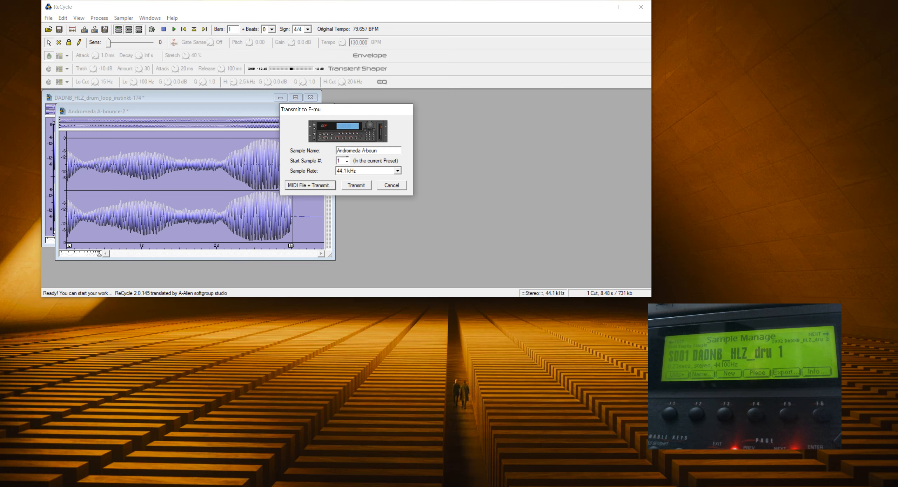
drag(341, 160, 278, 172)
click(362, 189)
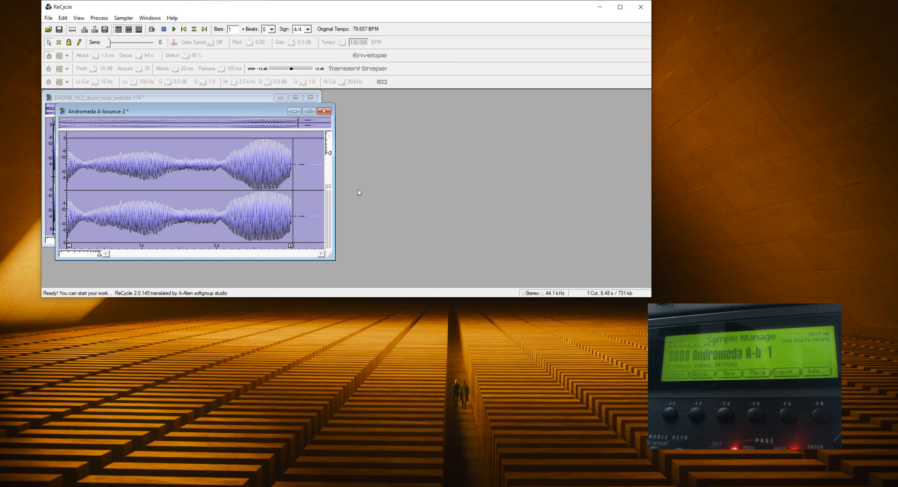
Close ReCycle and discard all unsaved document changes.
drag(558, 7, 608, 7)
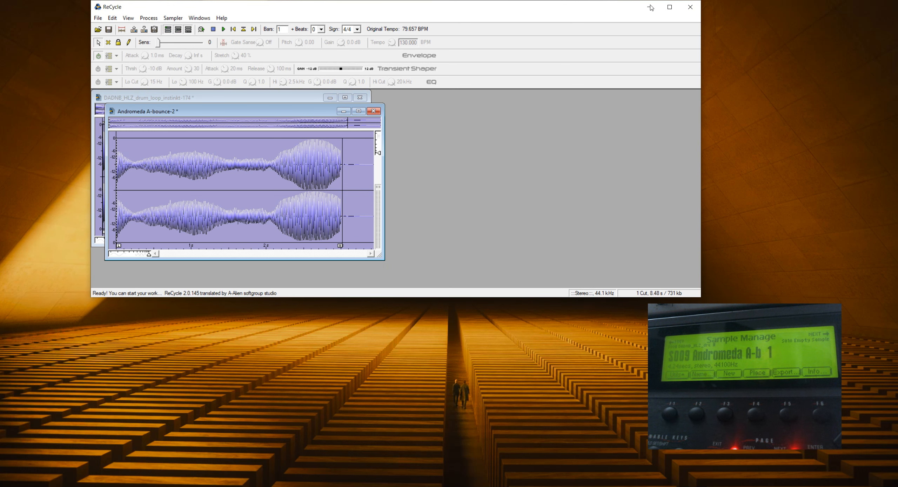
click(691, 12)
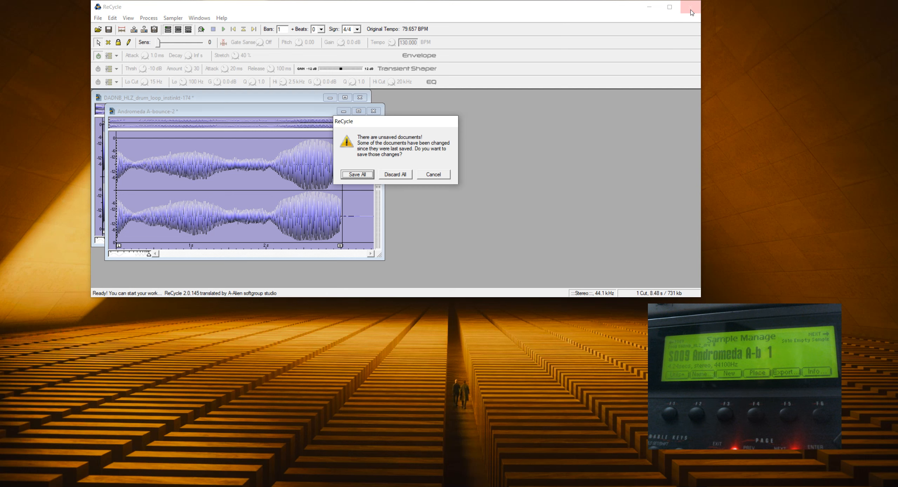
click(388, 177)
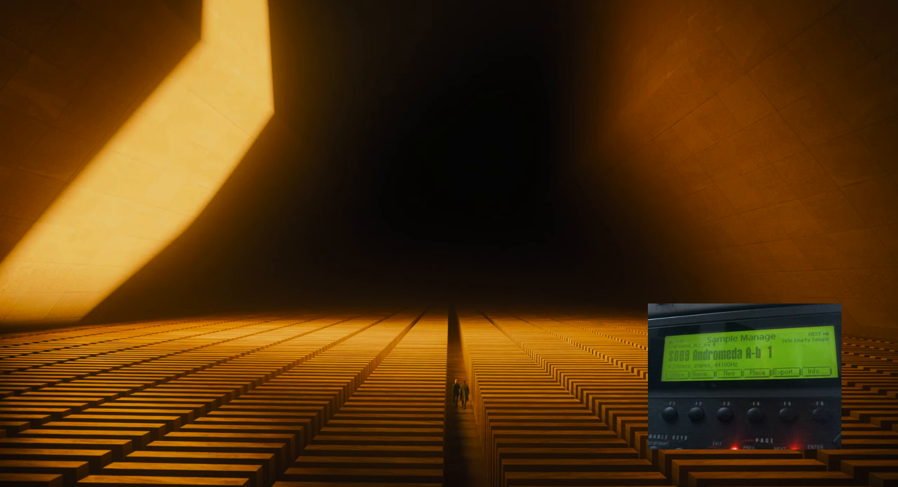
Switch to File Explorer, open the E-mu scsi setup for recycle and zoeos on win 10 folder and widen its window.
key(alt+Tab)
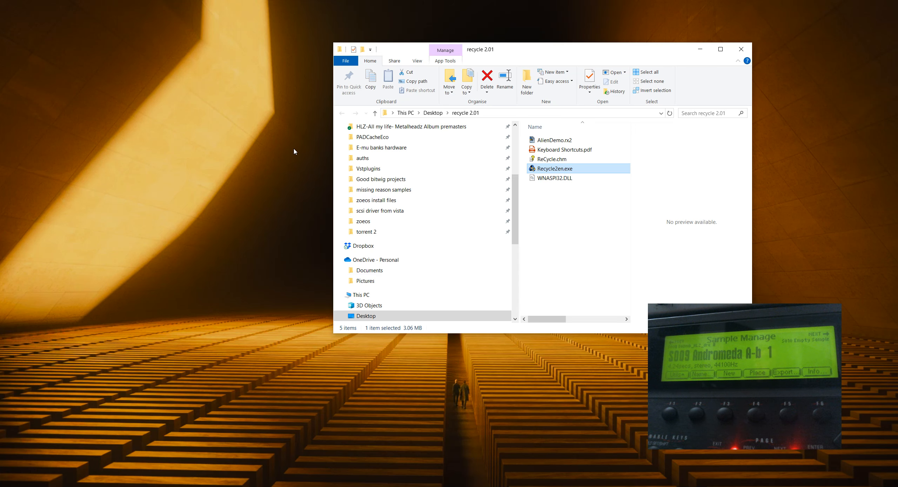
scroll(453, 186, up, 4)
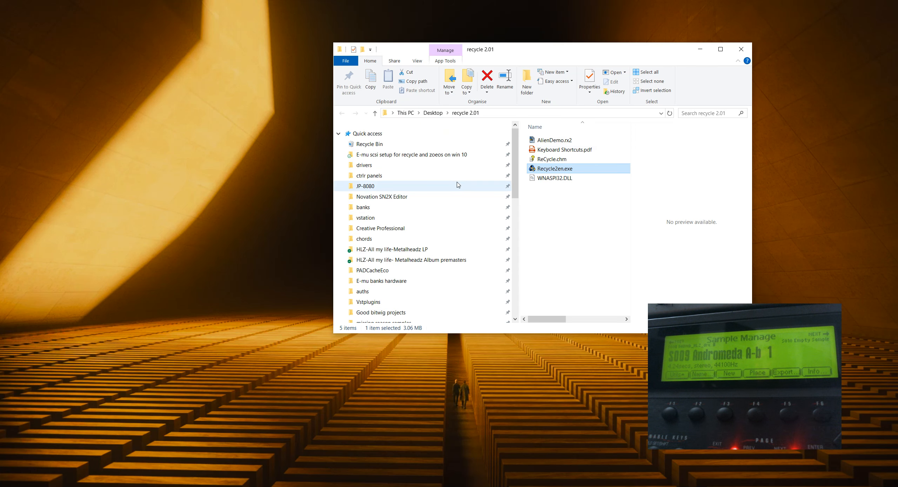
click(429, 135)
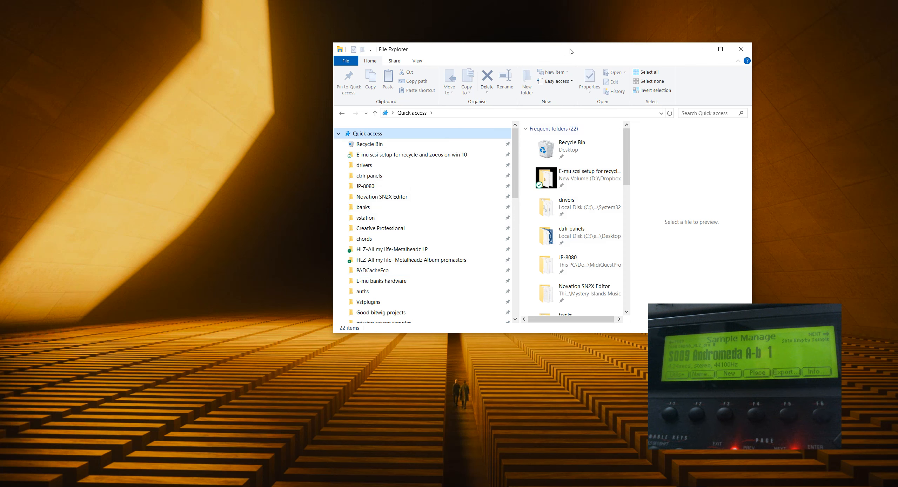
double_click(548, 177)
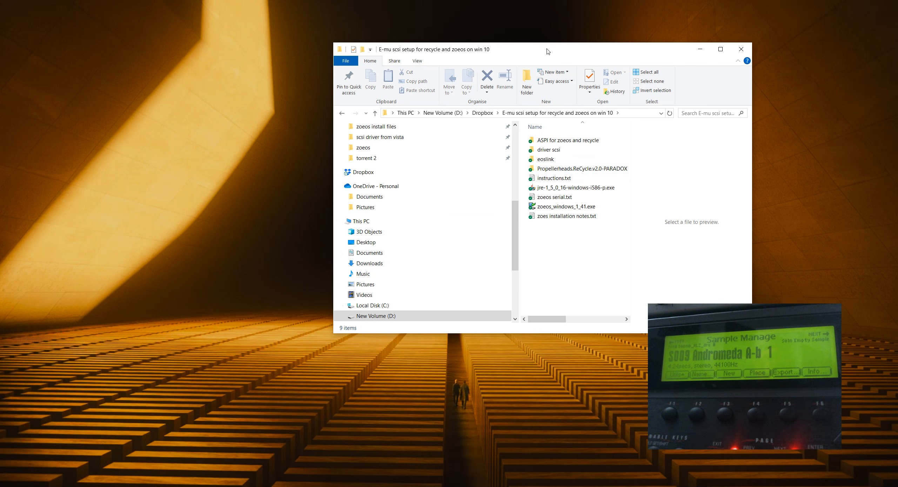
drag(548, 52, 379, 25)
drag(581, 307, 741, 276)
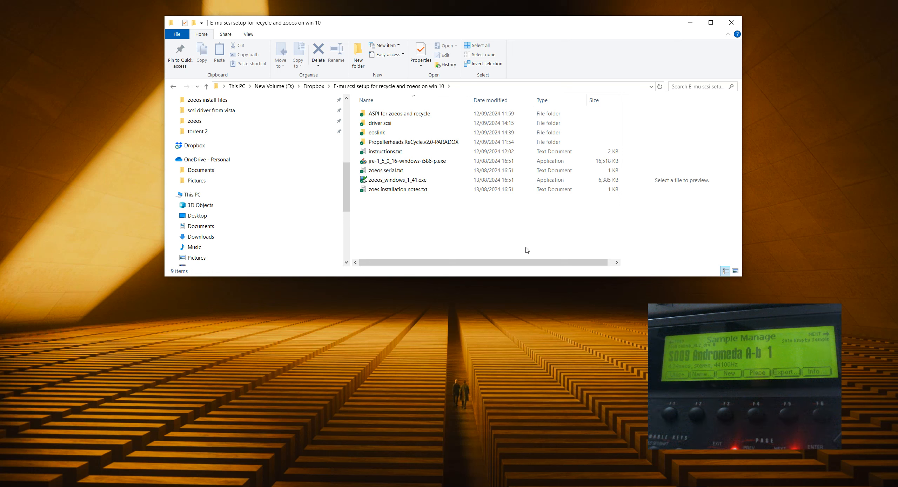
Open instructions.txt to view the ReCycle and ZoeOS communication notes, and close it again.
click(424, 161)
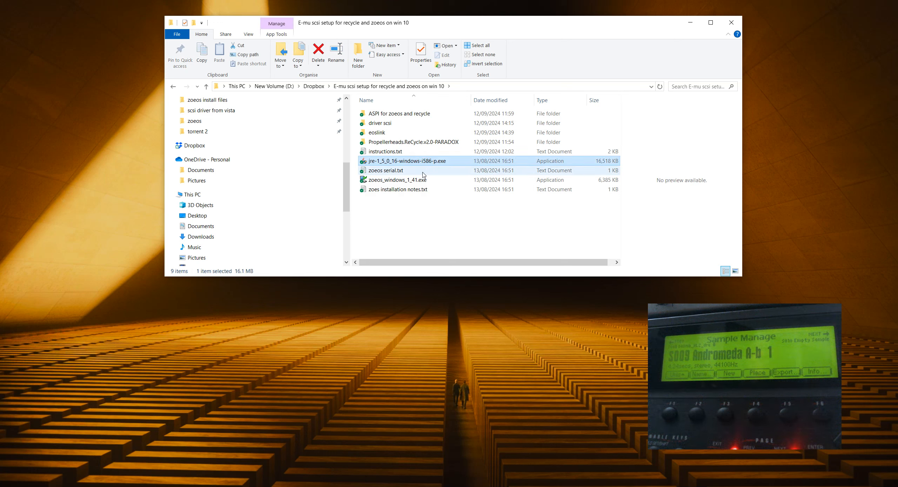
double_click(385, 151)
drag(603, 190, 675, 174)
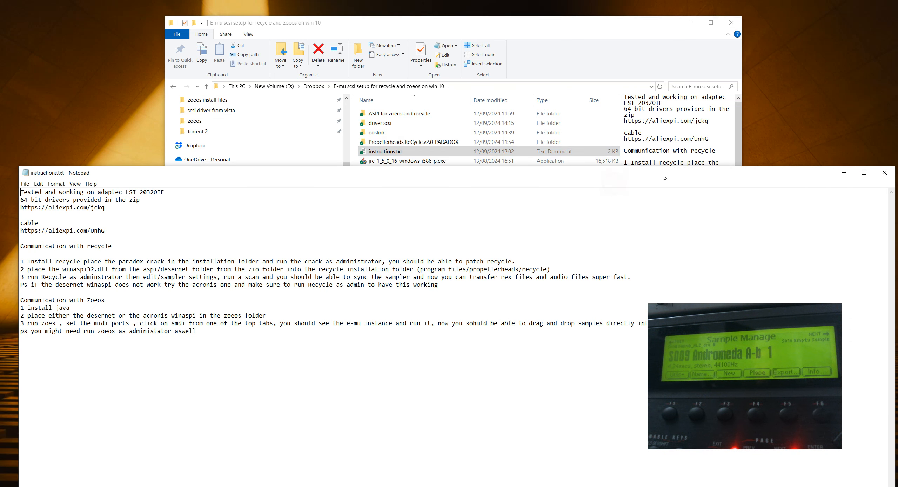
click(885, 174)
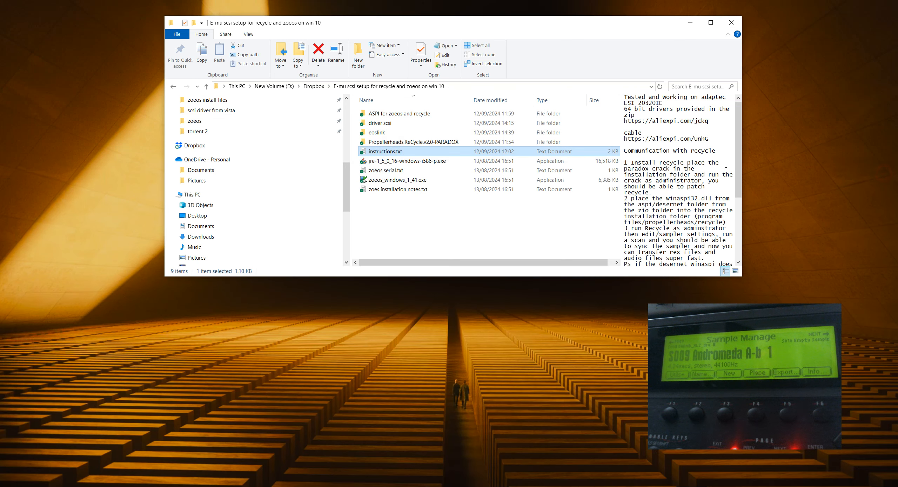
Point out the Java installer jre-1_5_0_16-windows-i586-p.exe and the ZoeOS installer zoeos_windows_1_41.exe in the setup folder.
click(387, 163)
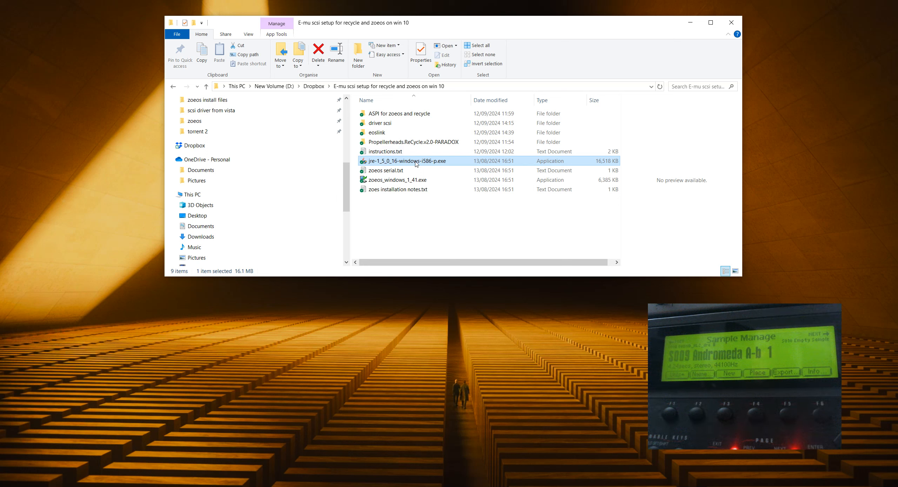
mouse_move(416, 164)
click(419, 182)
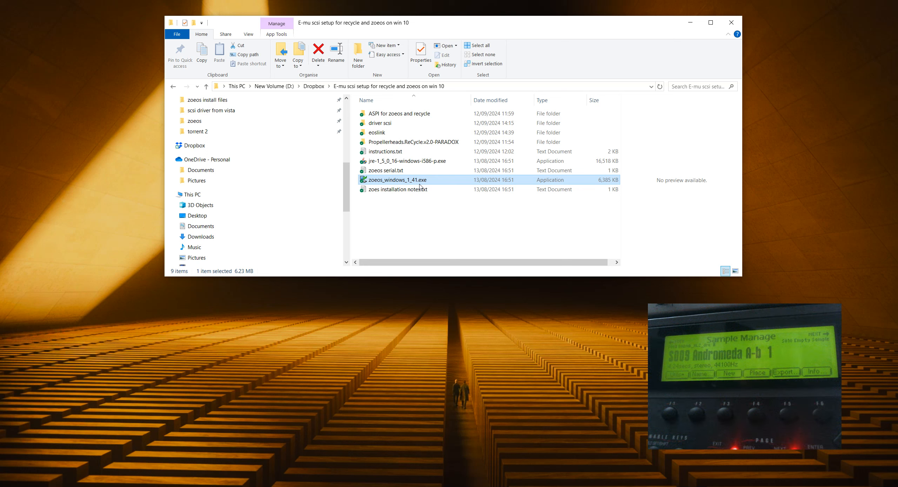
Open the ZoeOS shortcut's properties and check its compatibility mode and administrator settings.
right_click(733, 486)
right_click(727, 466)
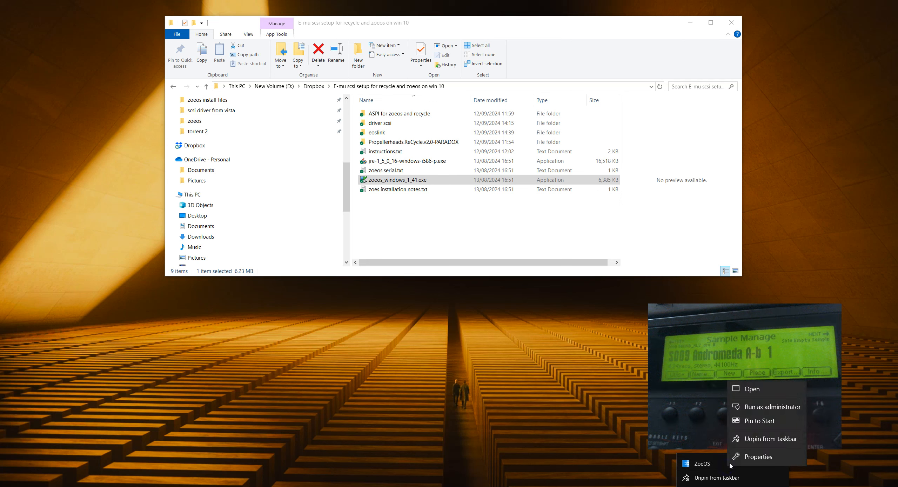
click(758, 456)
drag(356, 178, 391, 166)
click(461, 191)
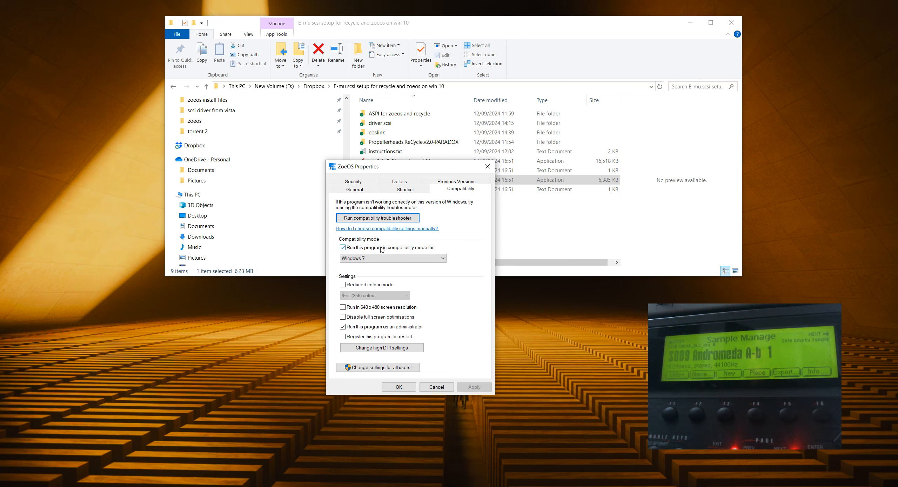
Open the ZoeOS program's file location from its shortcut properties and select wnaspi32.dll there.
click(396, 190)
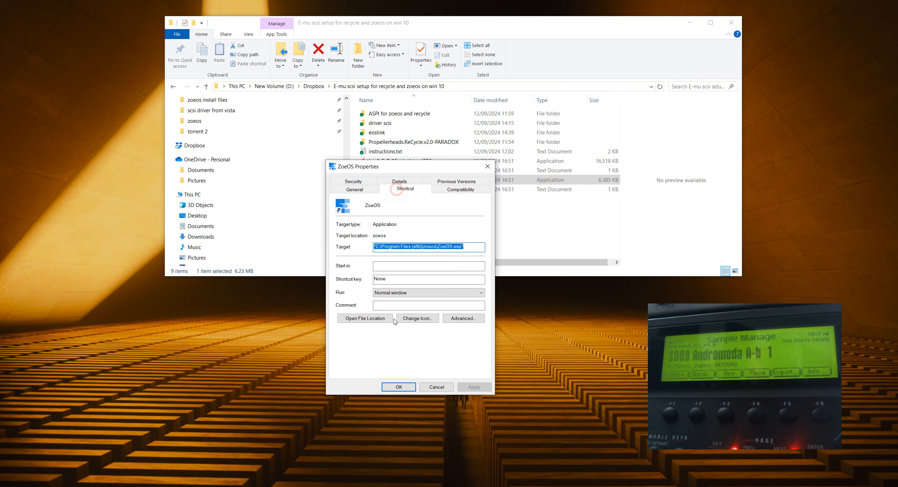
click(384, 322)
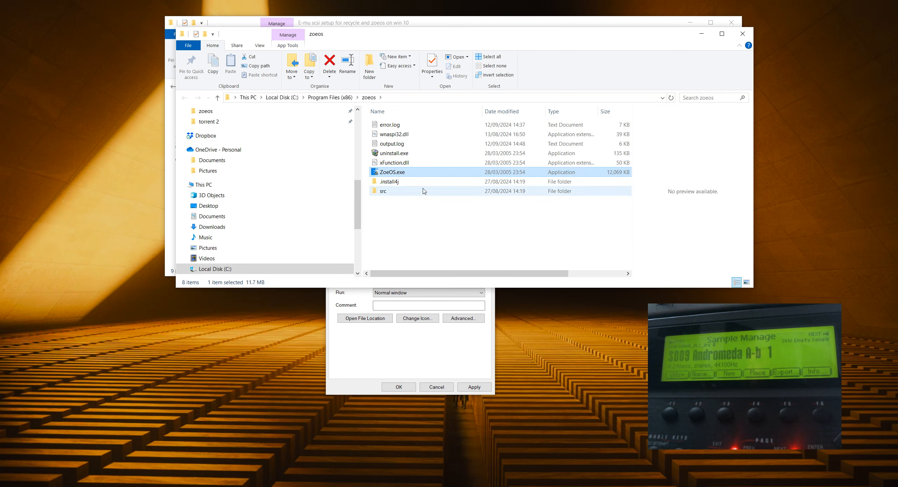
click(406, 135)
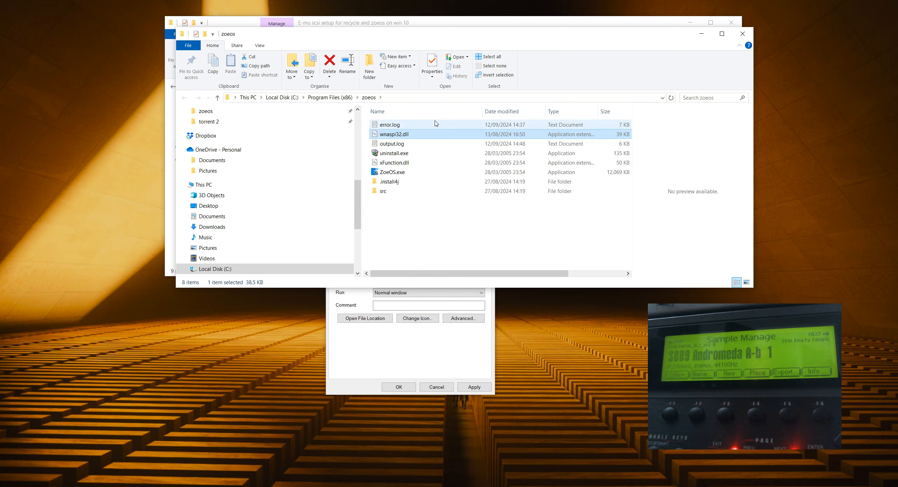
View the ASPI for zoeos and recycle folder beside the zoeos folder, minimize it and cancel the ZoeOS Properties dialog.
drag(435, 38, 745, 93)
drag(426, 25, 364, 27)
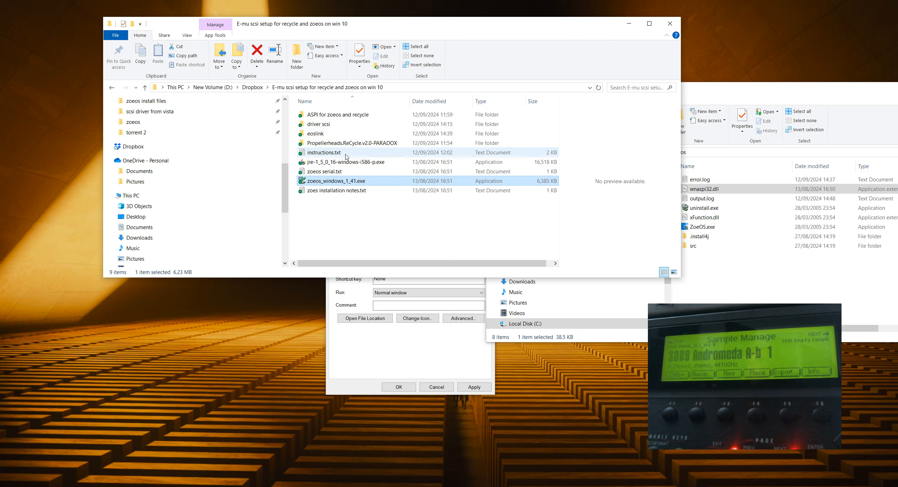
double_click(338, 115)
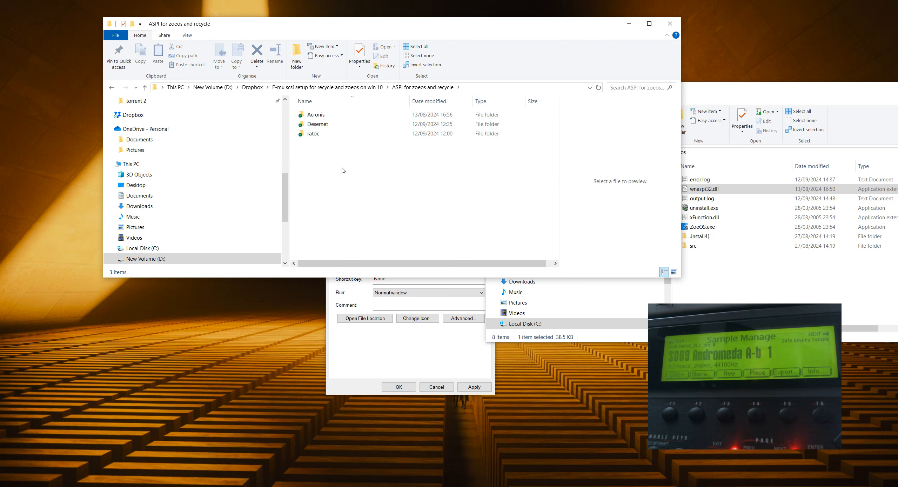
click(629, 24)
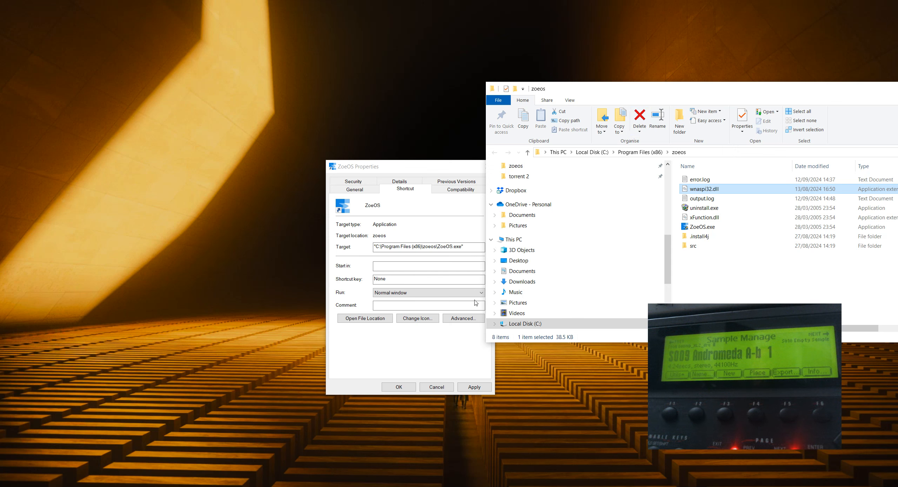
click(437, 386)
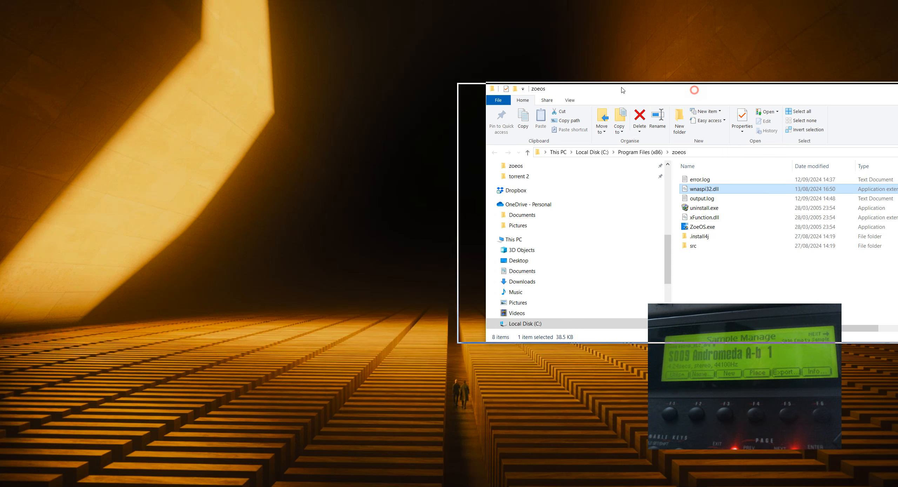
Reposition the zoeos folder window and navigate it to the E-mu scsi setup for recycle and zoeos on win 10 folder.
drag(672, 90, 369, 80)
scroll(296, 228, up, 3)
scroll(295, 228, up, 6)
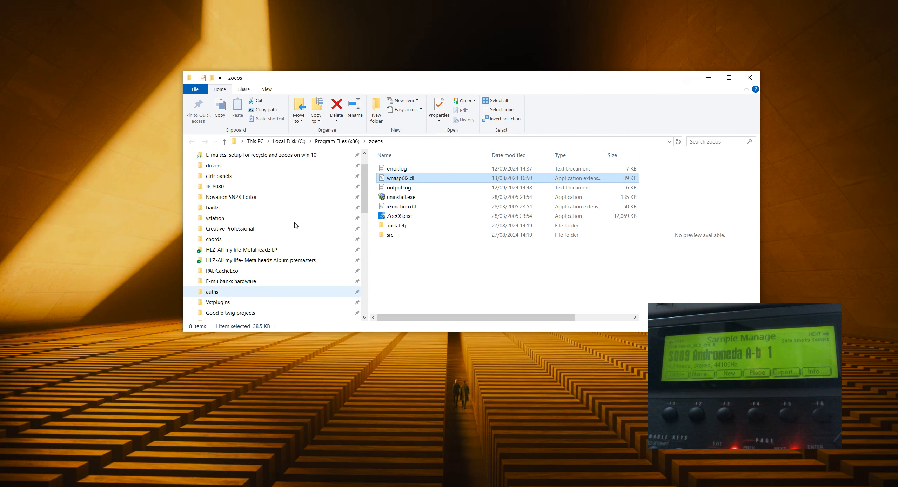
click(242, 183)
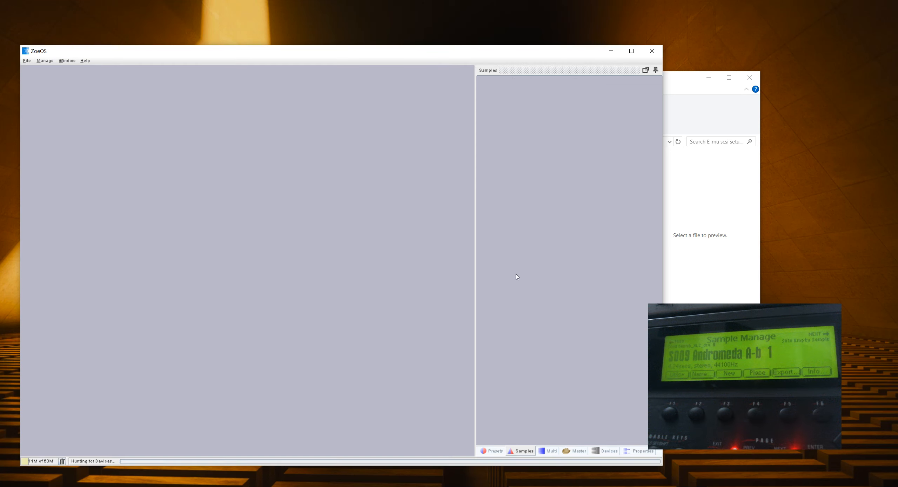
Launch ZoeOS and move its window clear of the sampler's display view.
drag(512, 63, 475, 14)
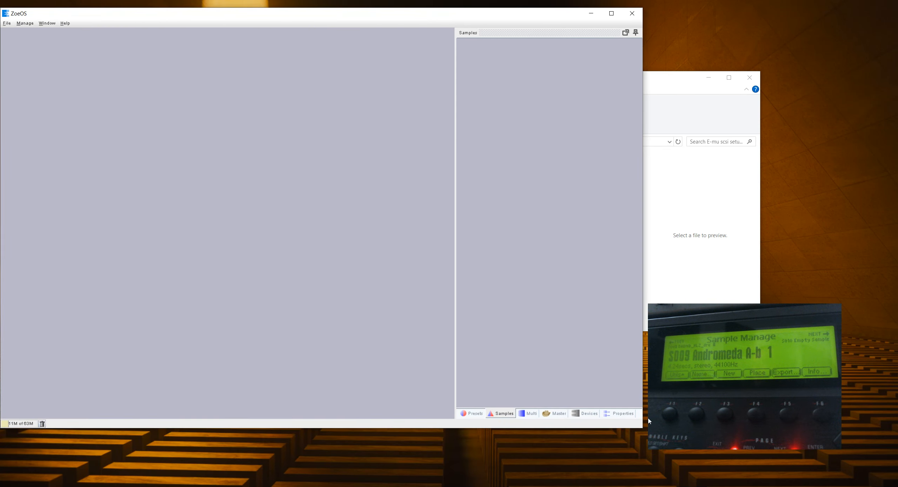
Shrink the ZoeOS window slightly and move it up, keeping it clear of the sampler's display view.
click(331, 233)
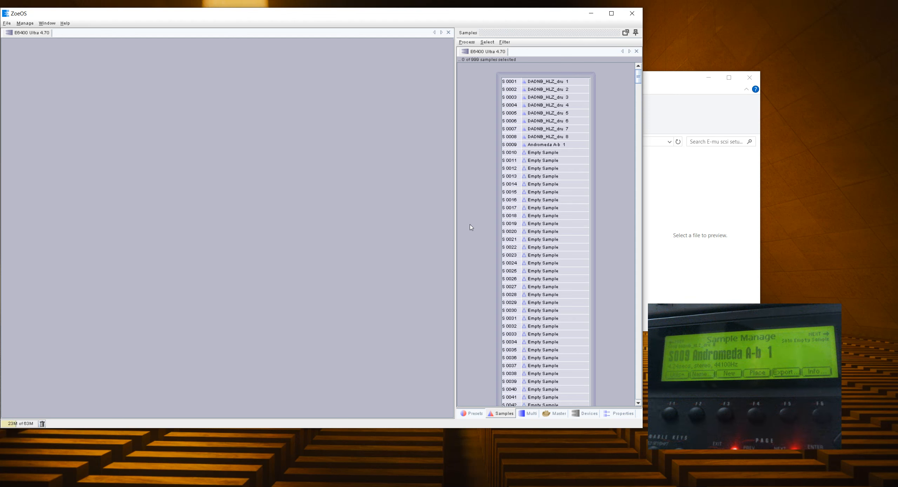
drag(642, 427, 623, 420)
drag(320, 16, 340, 10)
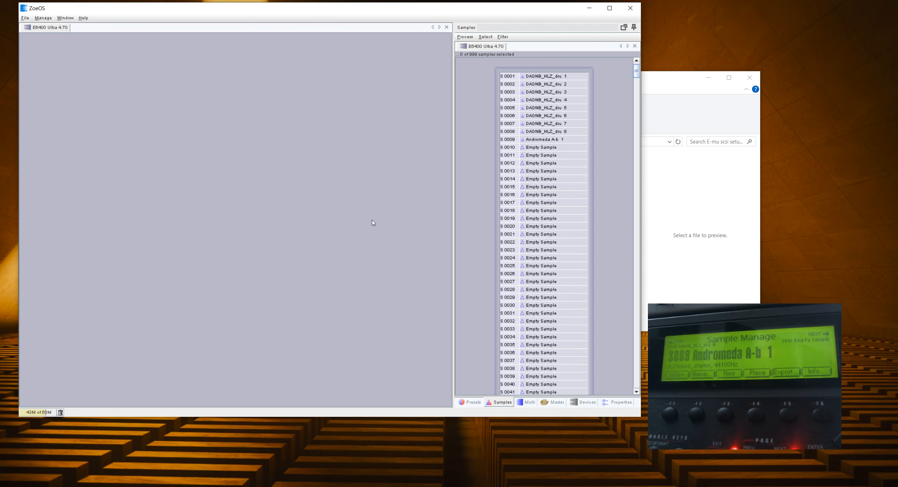
Open zoeos serial.txt from the setup folder to show the serial number line, and close it and minimize the folder.
click(729, 200)
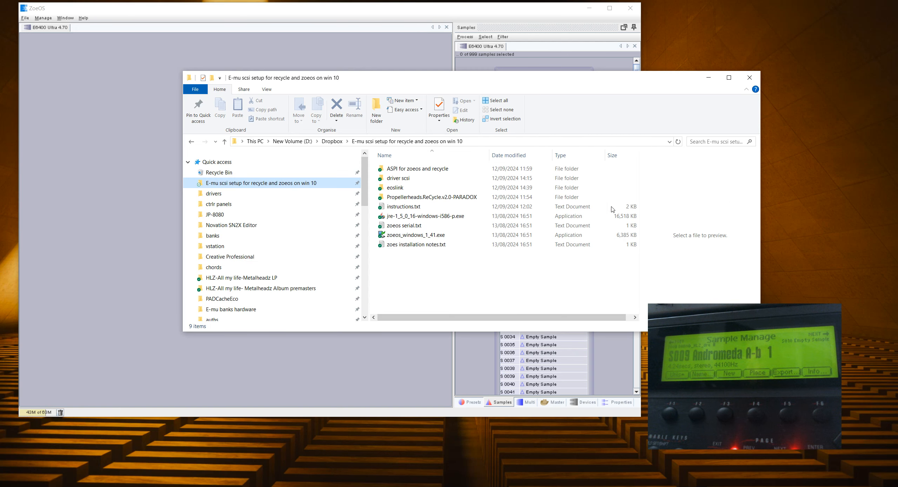
double_click(407, 226)
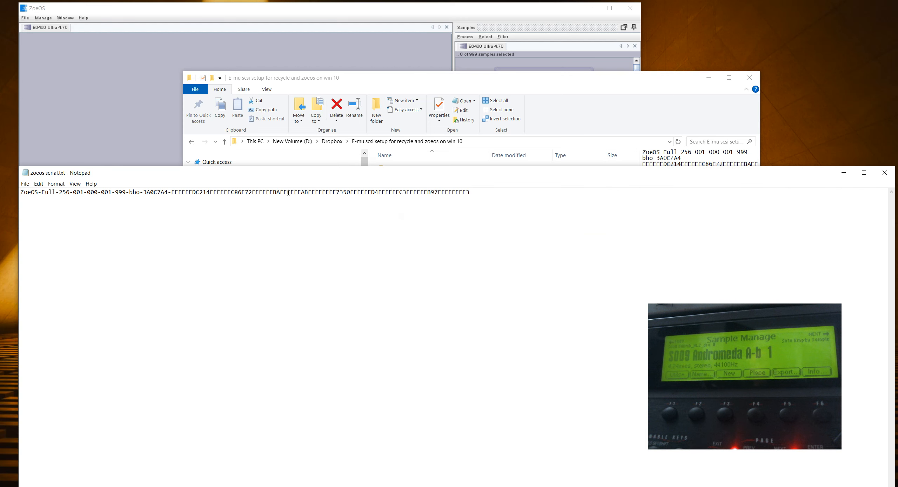
click(480, 194)
key(Return)
drag(19, 192, 470, 193)
click(142, 207)
click(885, 173)
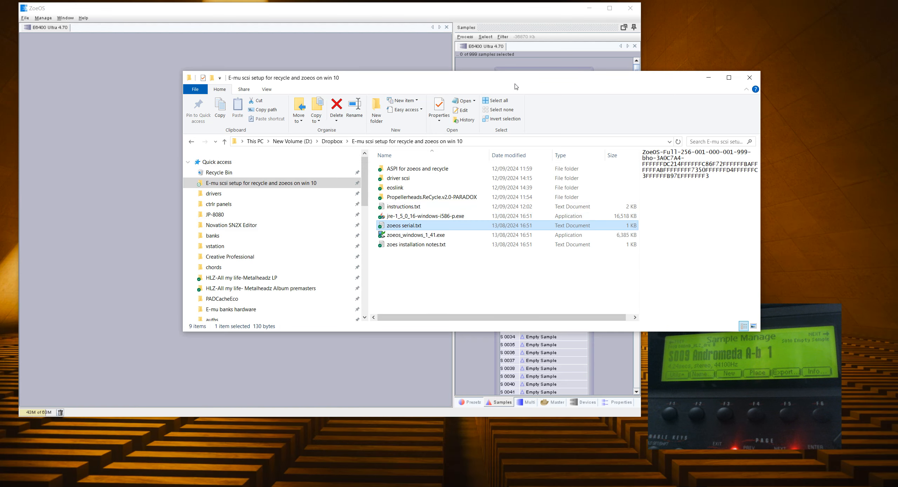
click(708, 77)
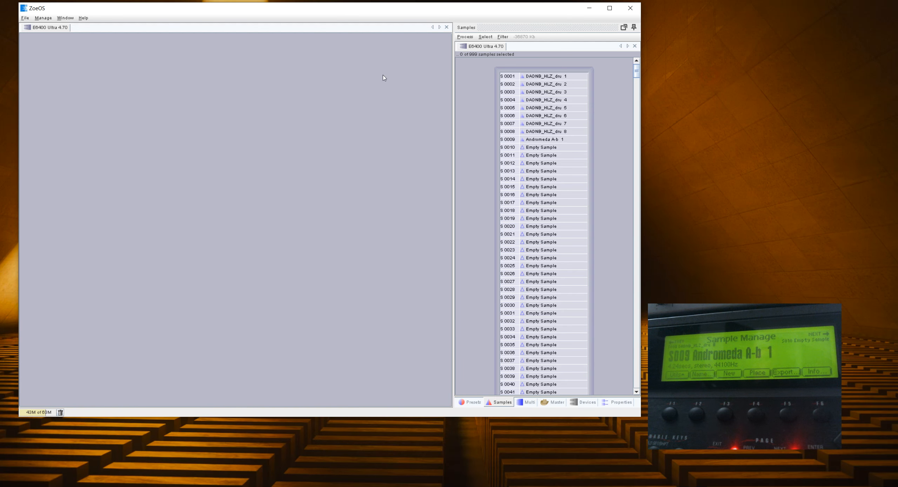
Check the E6400 Ultra 4.70 entry in ZoeOS's Device Manager and close the dialog.
click(45, 19)
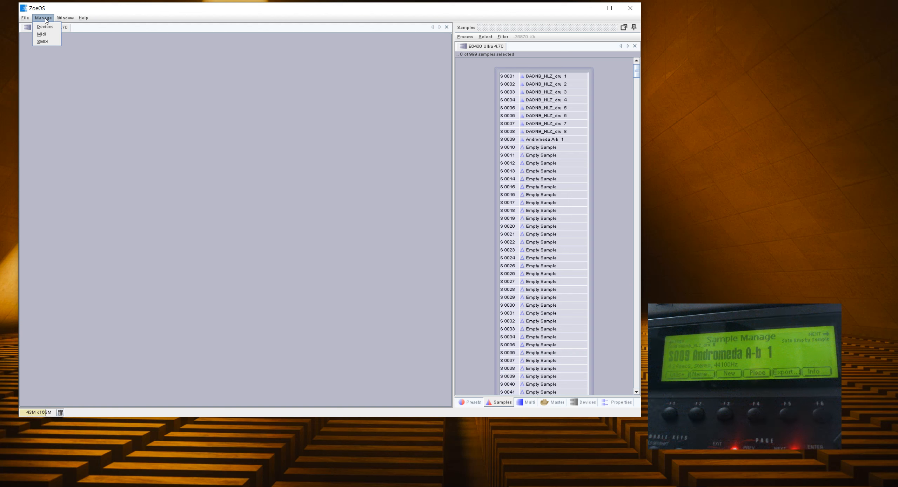
click(45, 27)
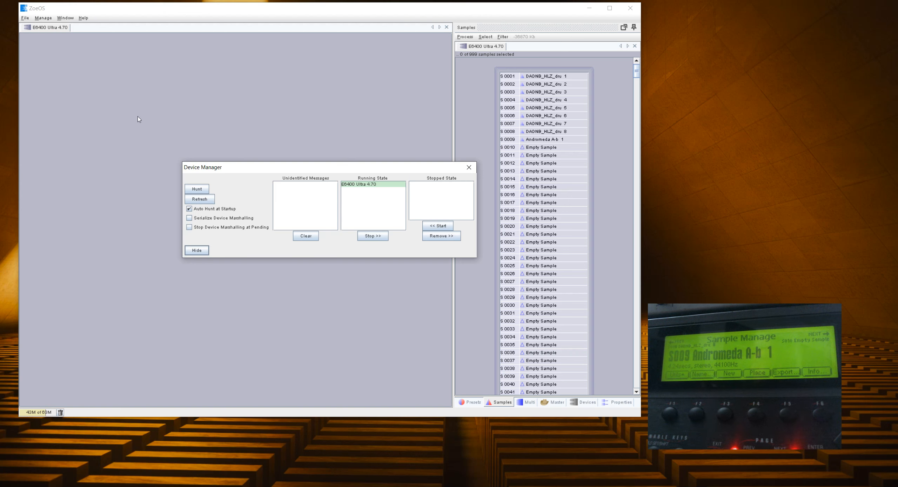
click(467, 167)
Examine the port permissions in the Midi Manager, particularly both UFX Midi Port 2 entries, and close the dialog.
click(43, 18)
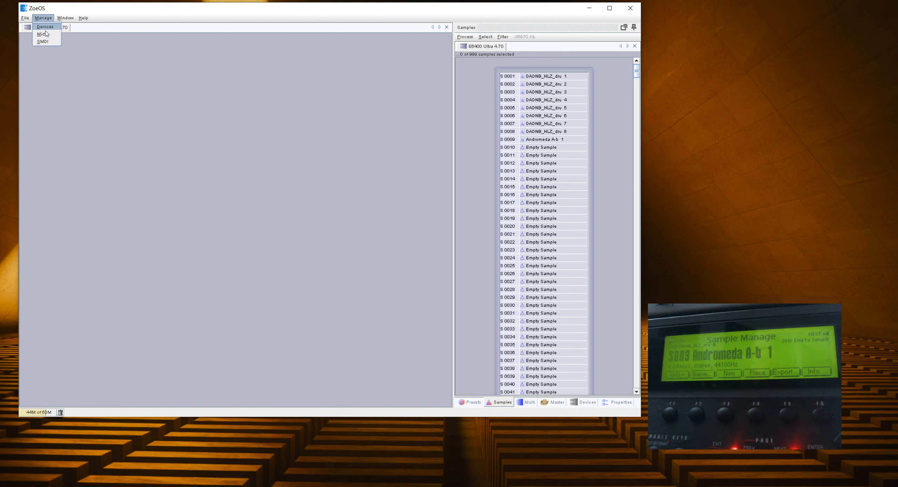
click(49, 34)
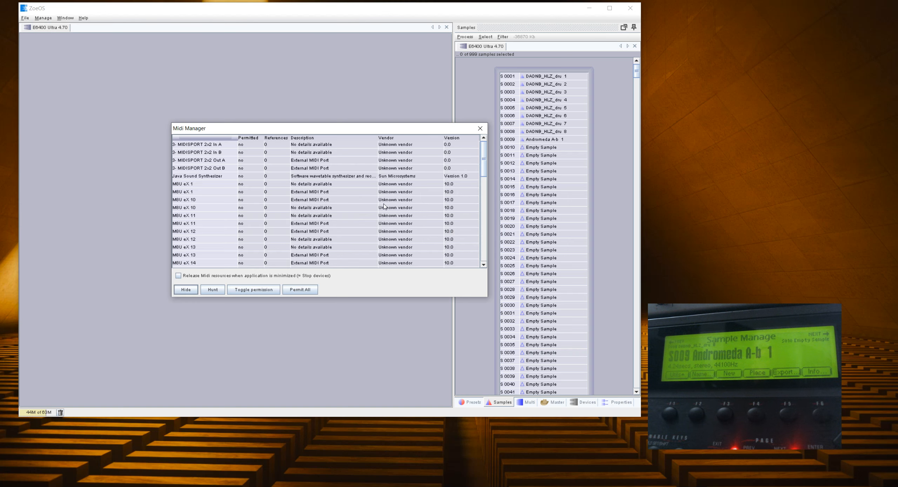
scroll(479, 255, down, 5)
click(214, 256)
click(213, 263)
click(218, 257)
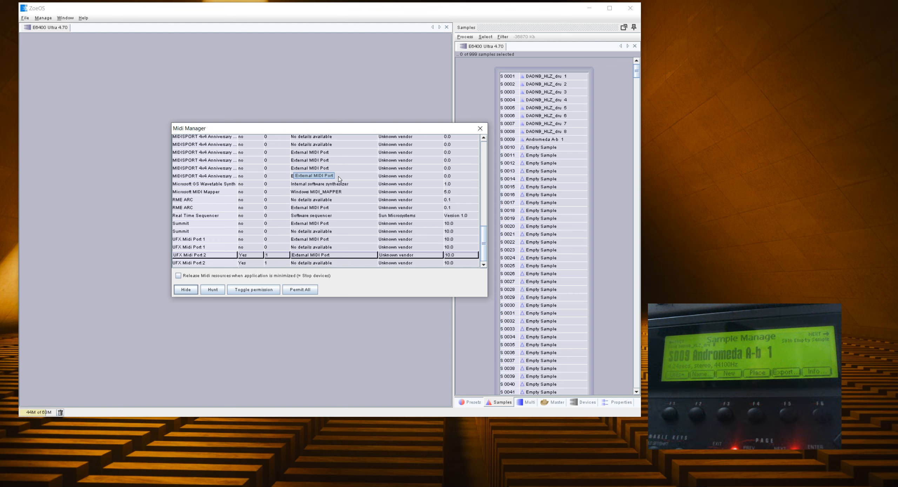
scroll(281, 168, up, 10)
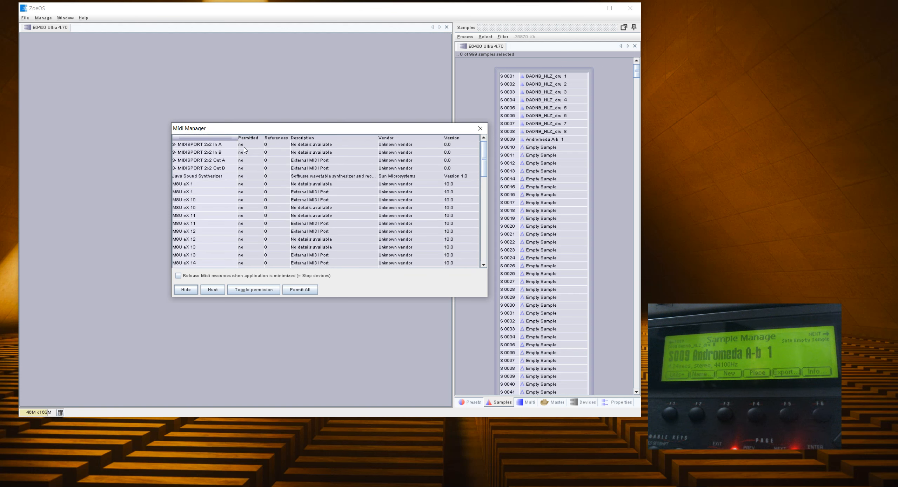
drag(482, 155, 481, 257)
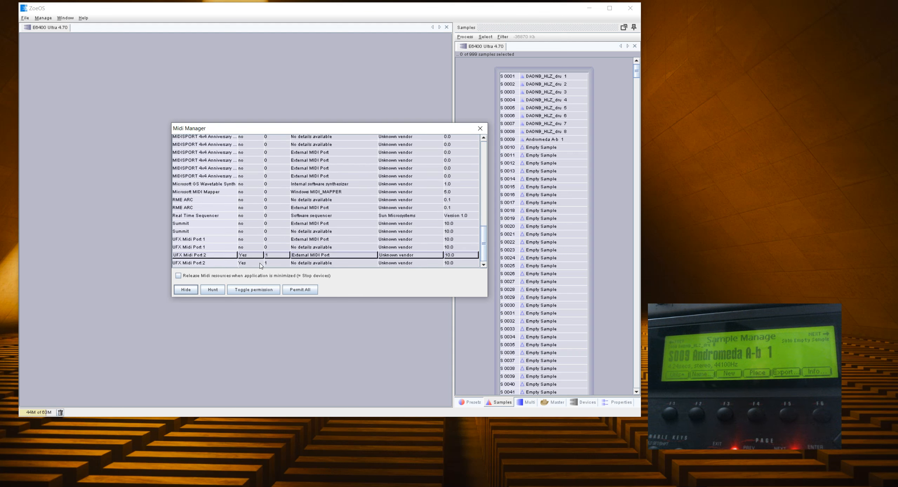
click(226, 262)
key(Up)
click(218, 265)
click(220, 257)
click(479, 129)
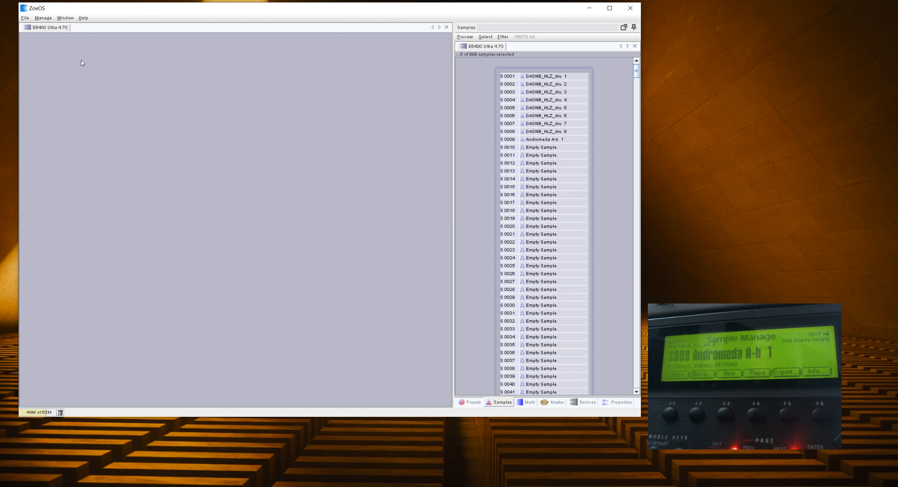
Open the SMDI Manager and clear all couplings for the Emulator IV entry.
click(38, 19)
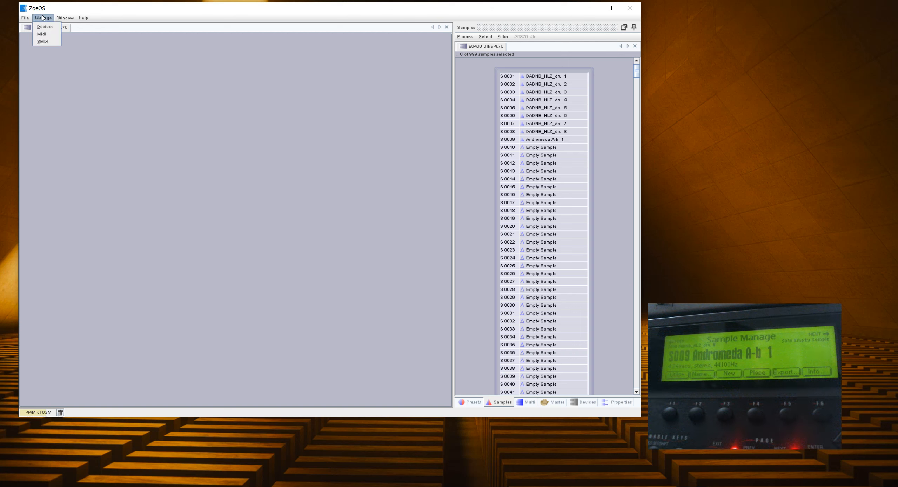
click(49, 42)
drag(277, 192, 262, 138)
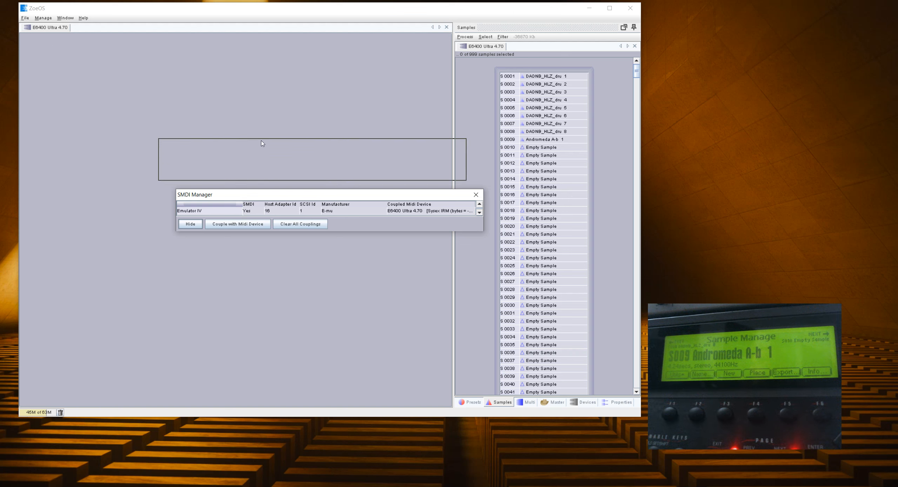
click(174, 158)
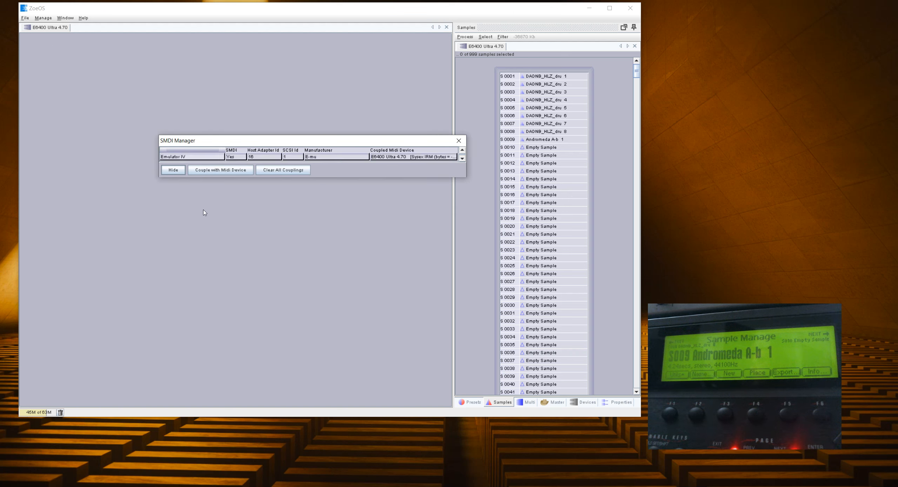
click(286, 171)
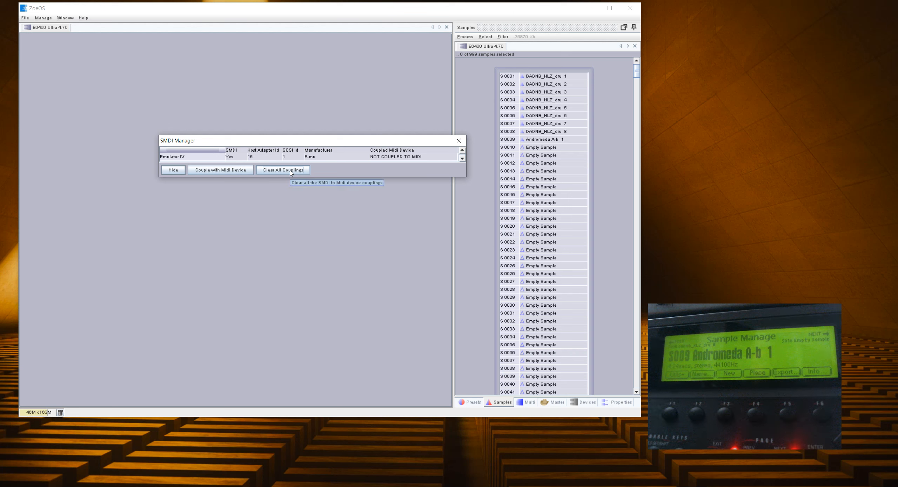
Couple the Emulator IV entry in the SMDI Manager with the E6400 Ultra 4.70 MIDI device.
drag(248, 142, 283, 148)
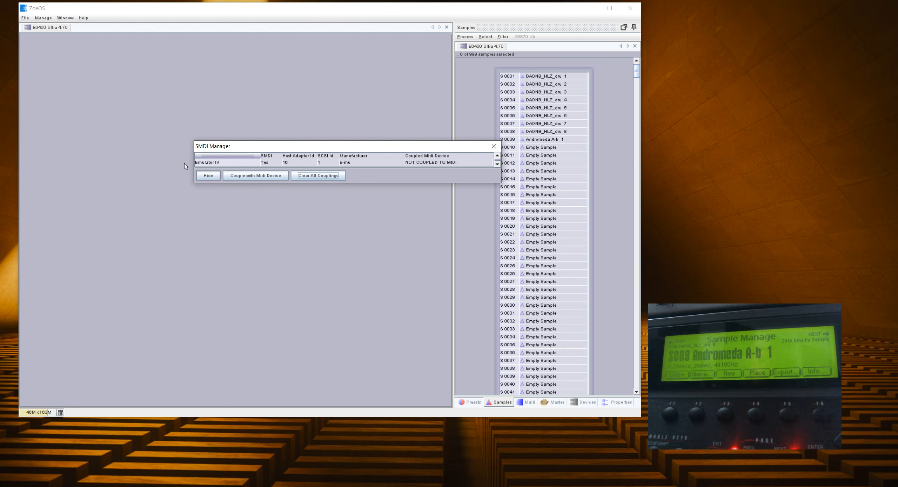
click(297, 140)
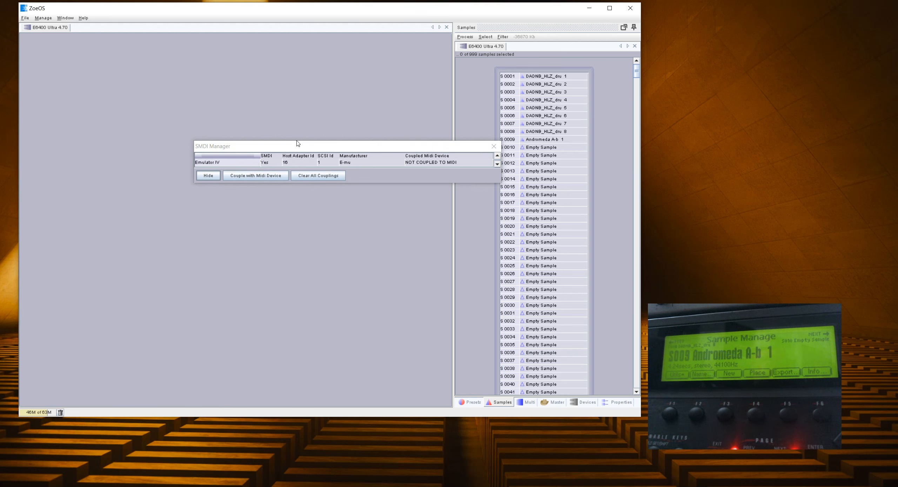
click(225, 163)
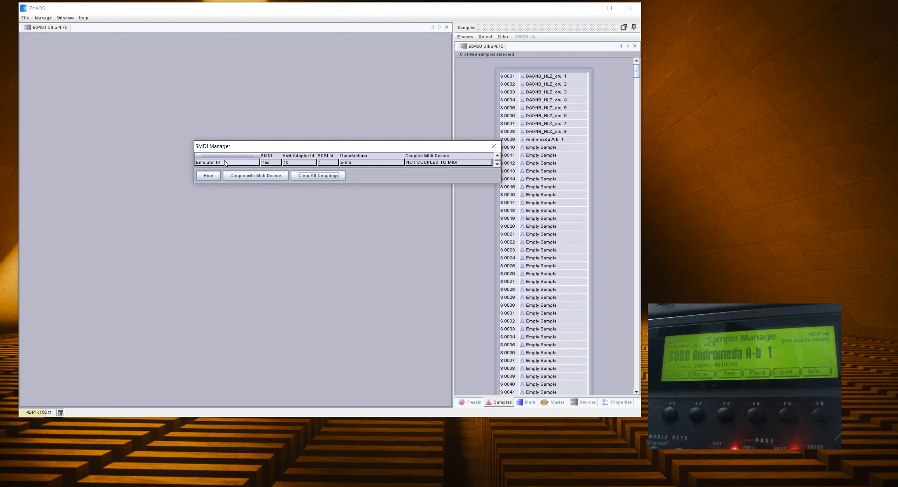
click(268, 176)
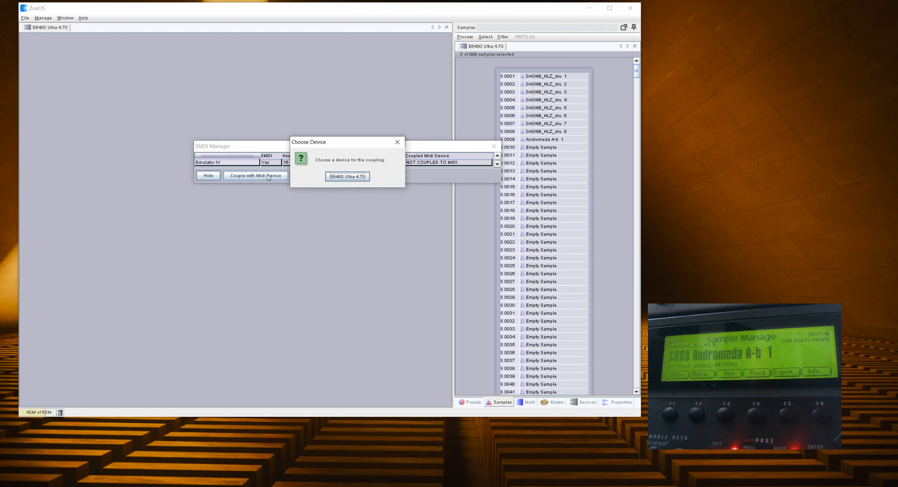
click(355, 178)
drag(387, 148, 311, 141)
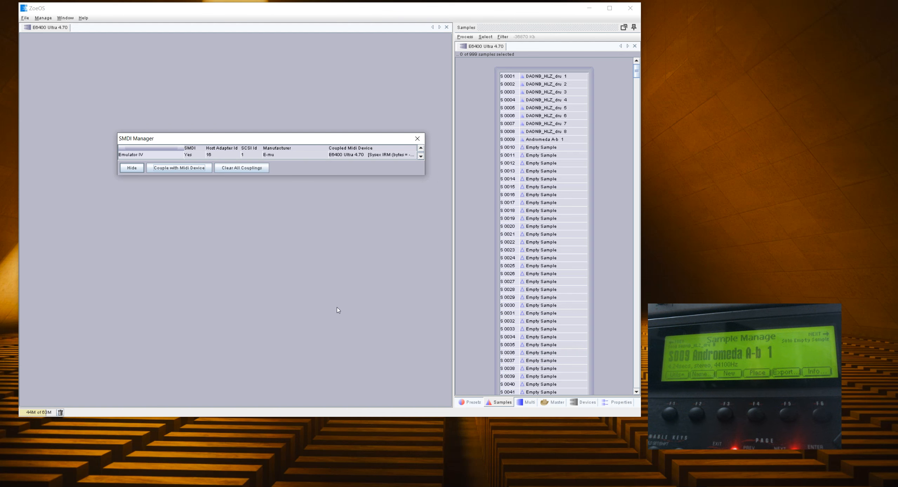
Switch to Everything and search for "chord hlz" with results filtered to Audio files.
key(alt+Tab)
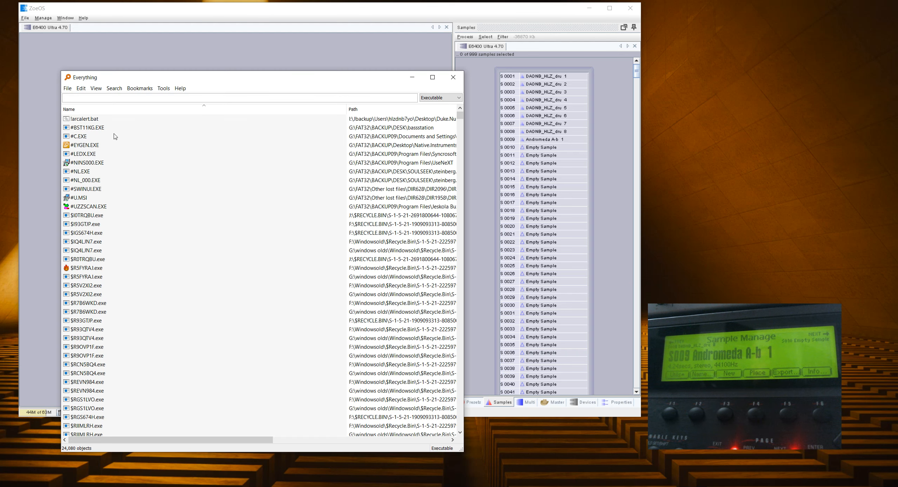
text(chor)
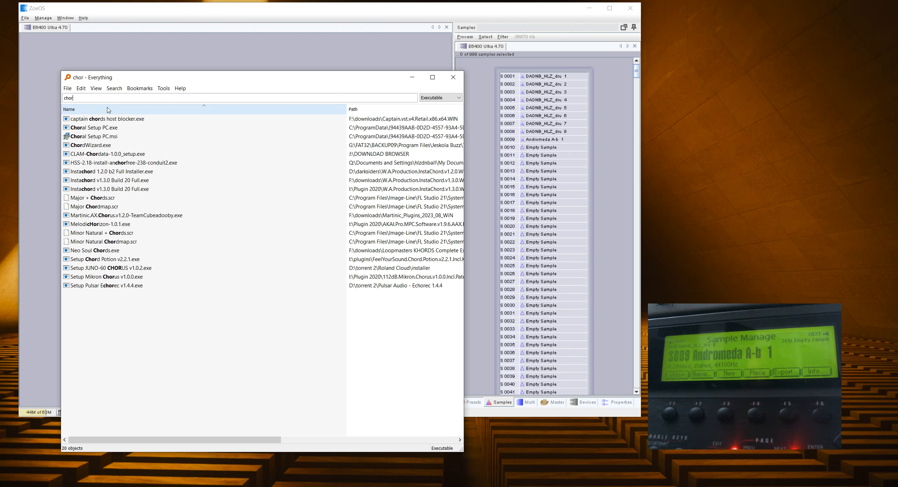
text(d hlz)
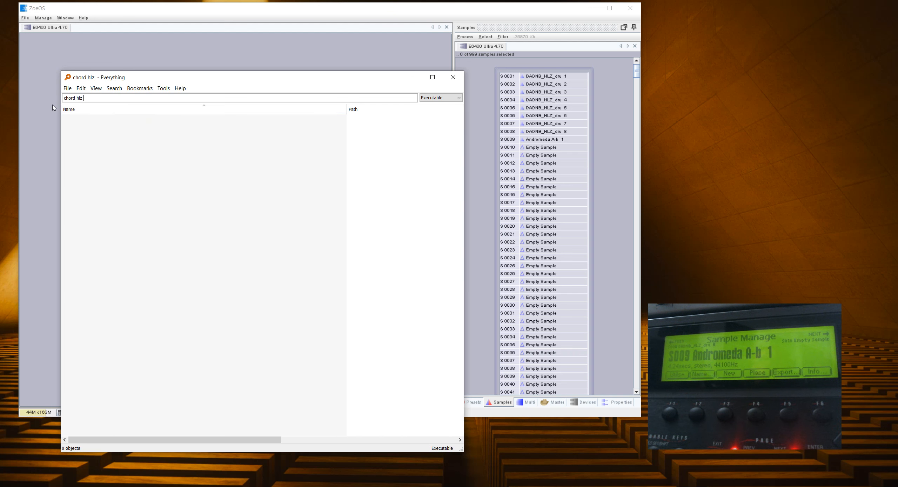
click(115, 88)
click(151, 181)
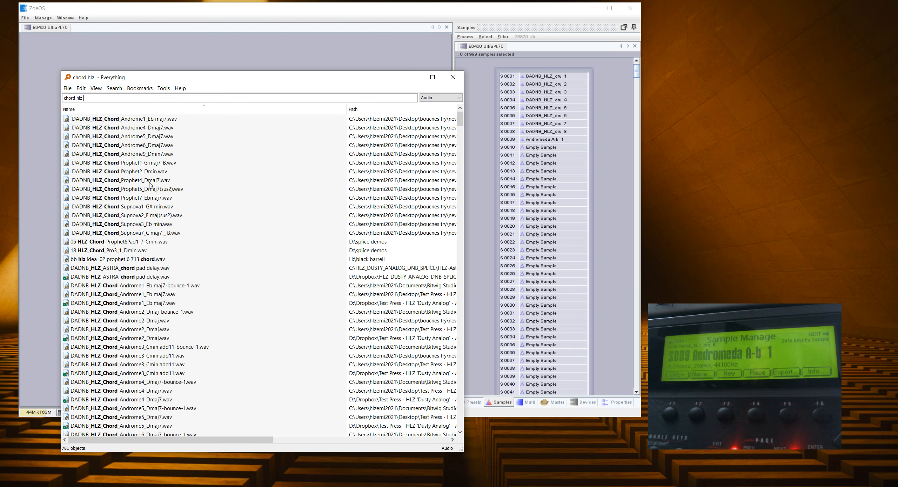
Narrow the audio file search to "chord hlz pro".
click(133, 166)
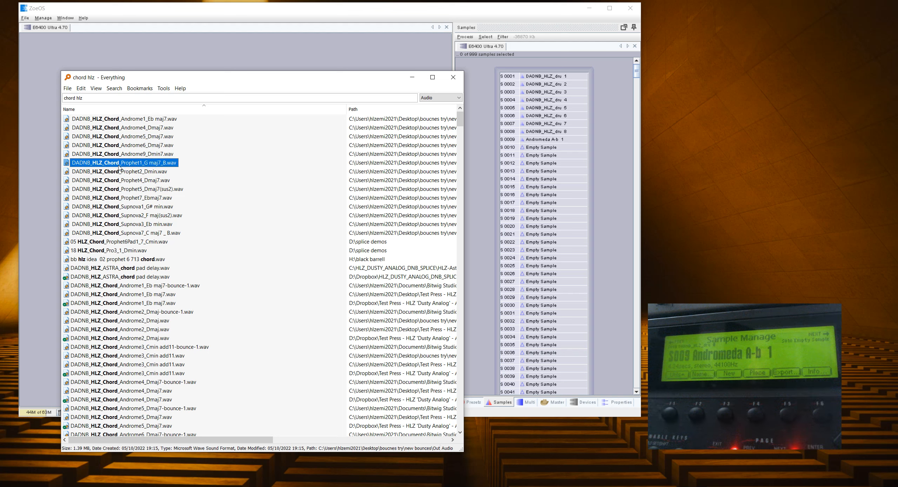
click(112, 102)
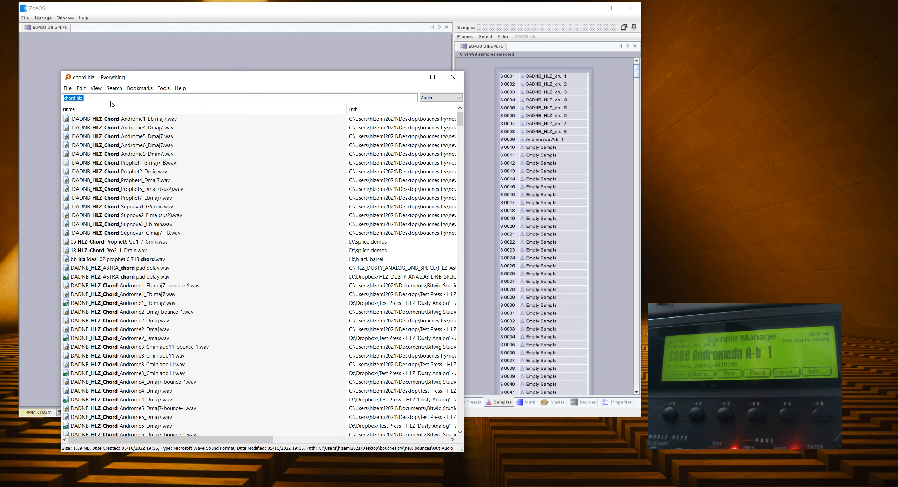
click(109, 98)
text(pro)
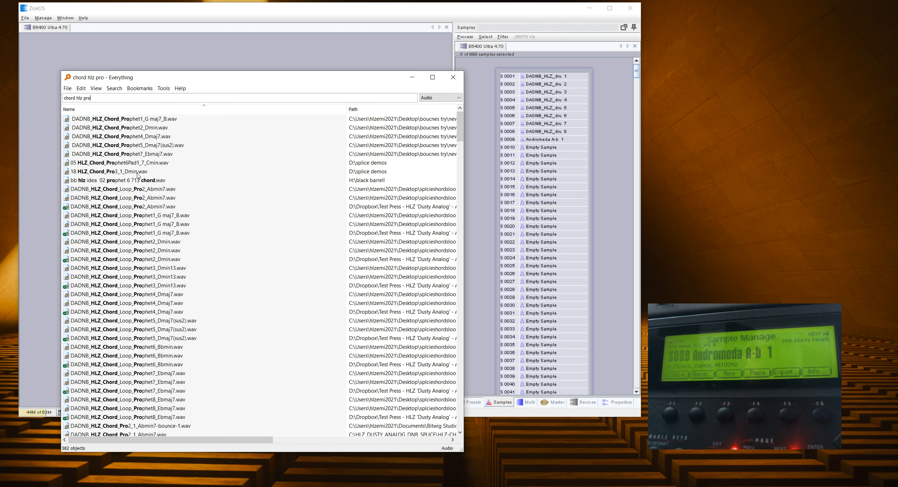
Audition chord samples from the results, starting with DADNB_HLZ_Chord_Loop_Pro2_Abmin7.wav in Winamp, and select 05 HLZ_Chord_Prophet6Pad1_7_Cmin.wav.
double_click(137, 190)
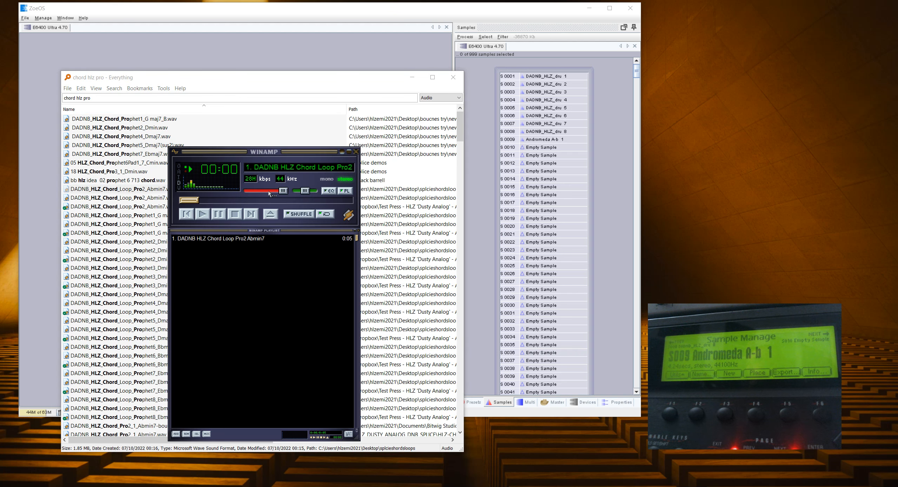
click(271, 191)
click(356, 151)
double_click(163, 200)
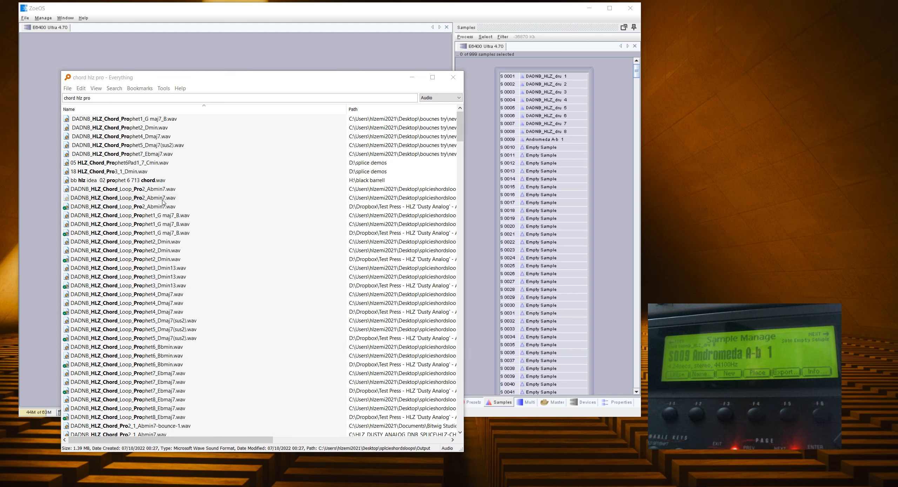
click(148, 206)
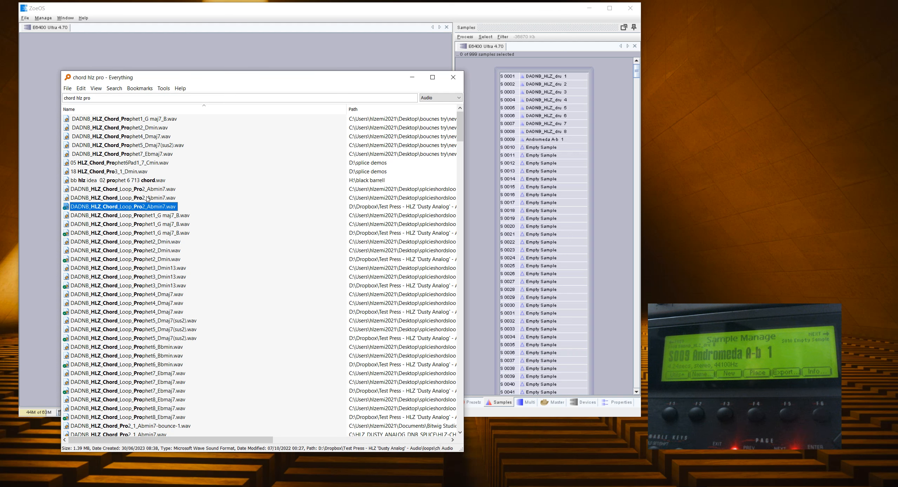
double_click(143, 182)
double_click(126, 172)
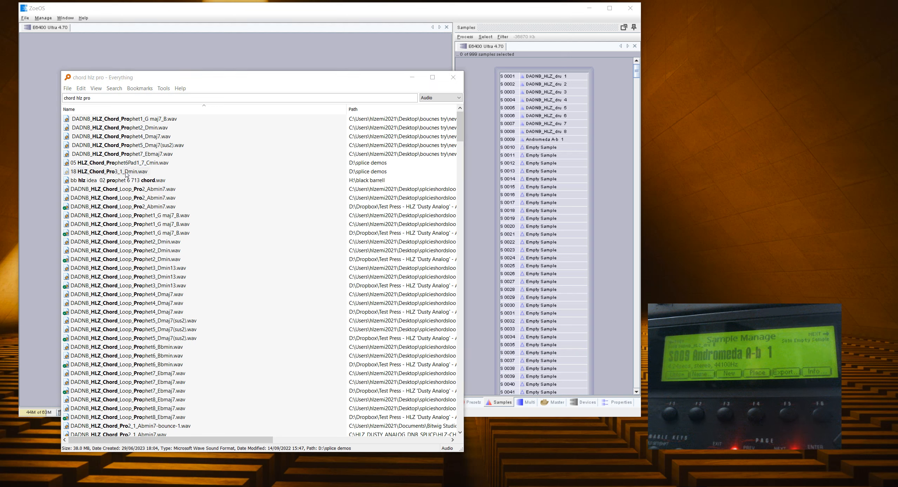
click(141, 164)
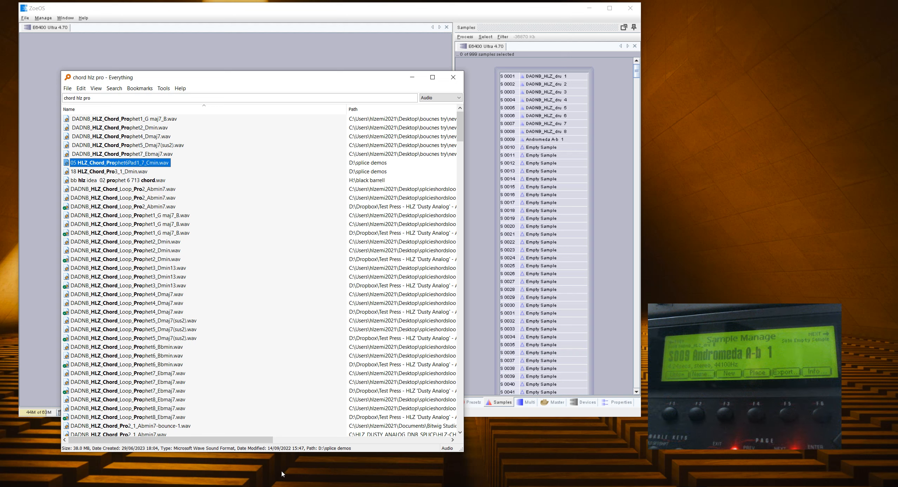
Find and audition HLZ_Chord_Pro2_1.wav in the search results, and transfer it to empty sample slot S 0010 in ZoeOS.
click(109, 242)
scroll(108, 250, down, 2)
scroll(109, 250, down, 15)
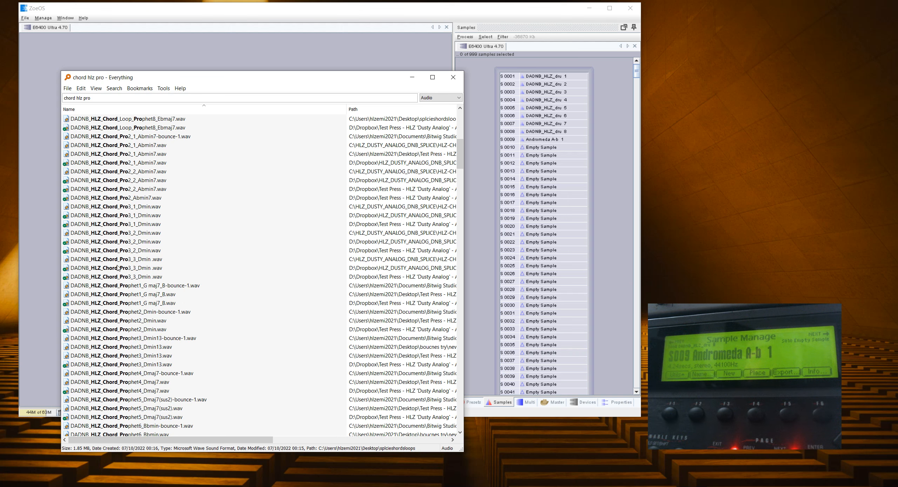
scroll(118, 268, down, 15)
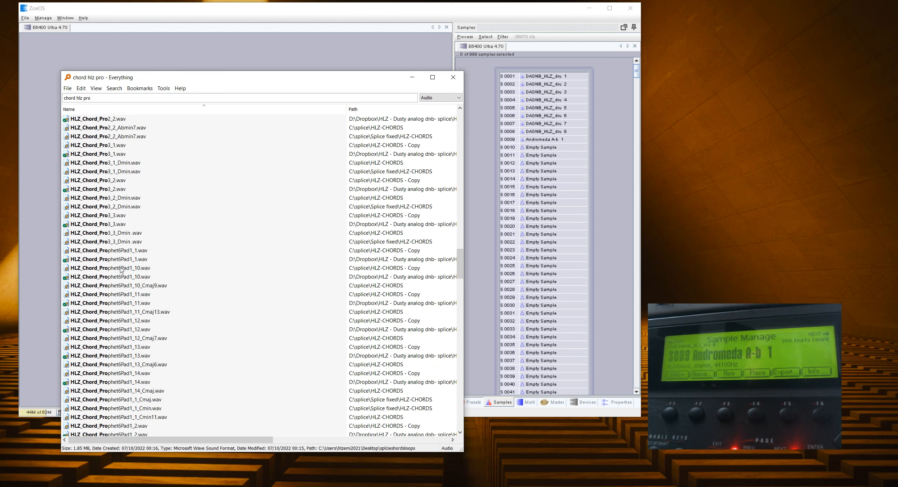
scroll(112, 253, up, 5)
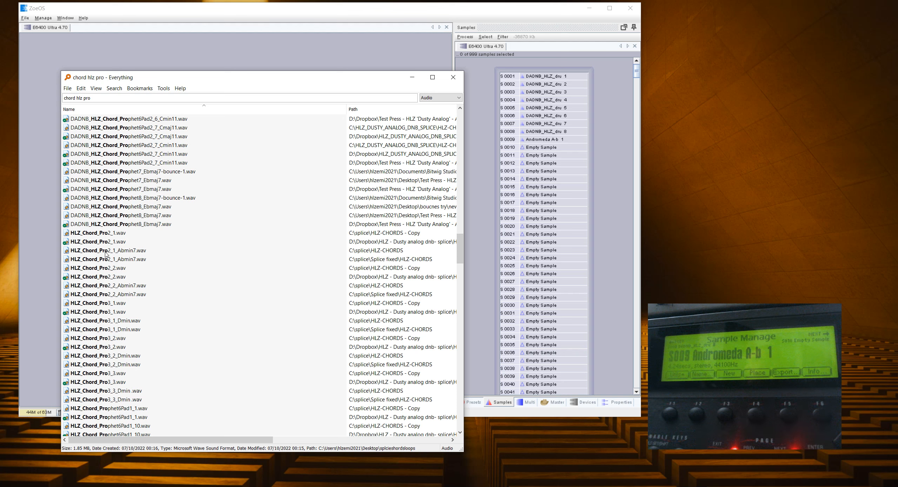
click(104, 235)
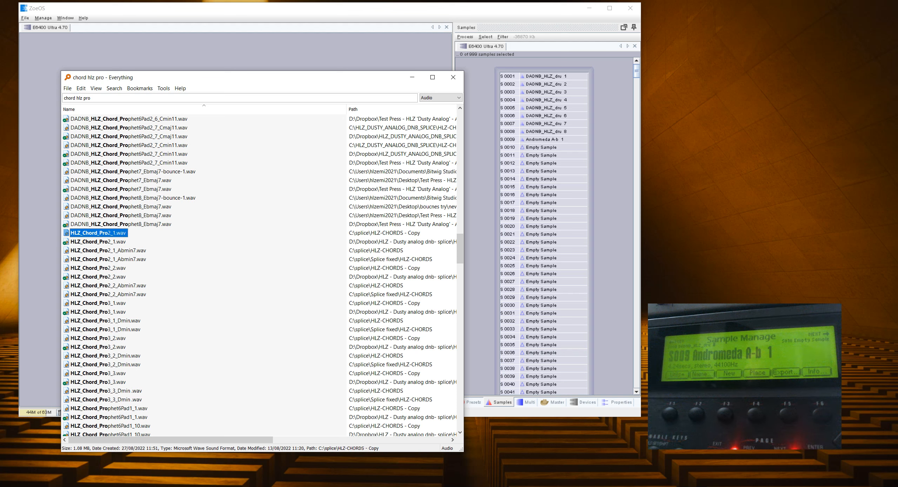
double_click(102, 233)
drag(97, 242, 528, 156)
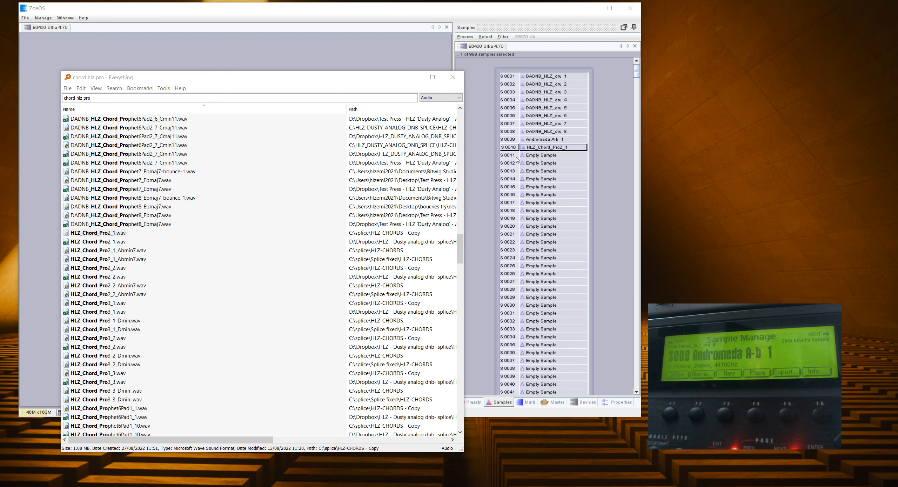
click(412, 80)
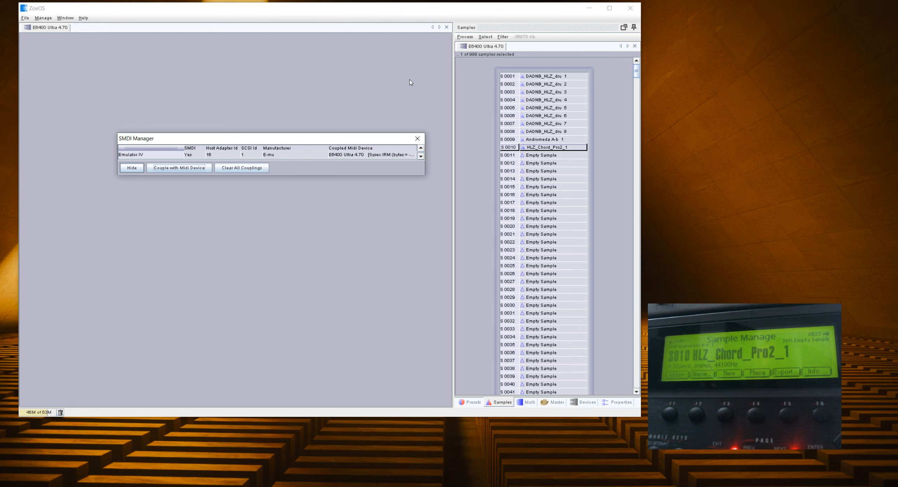
Search the audio files for "pro 2 reece", transfer pro 2 reece.wav to sample slot S 0011, and close the SMDI Manager.
key(alt+Tab)
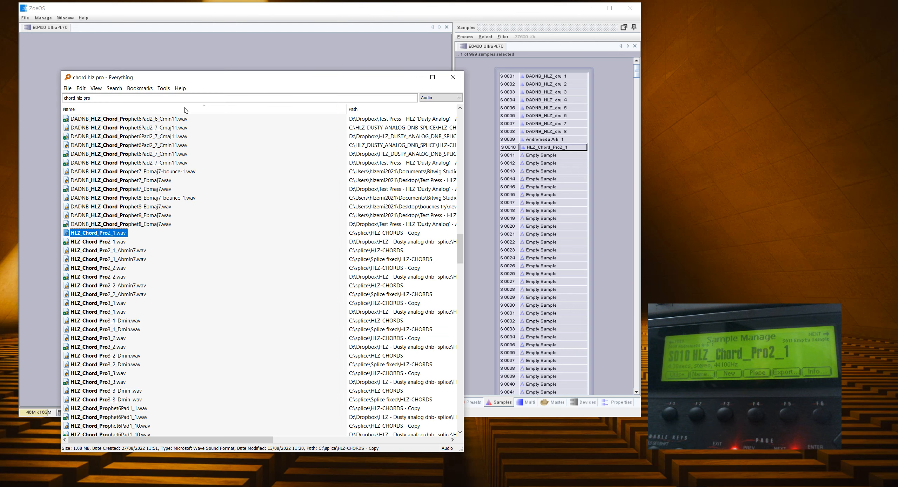
click(129, 98)
text(pro 2 reece)
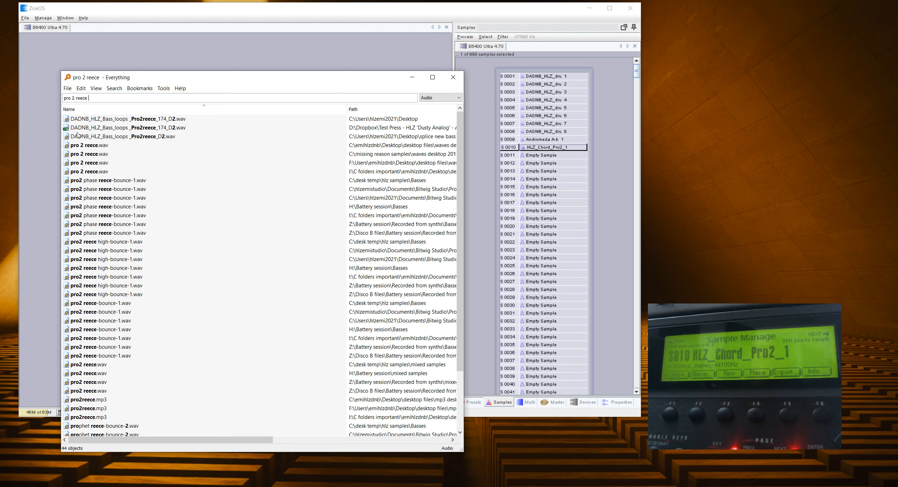
drag(83, 148, 540, 155)
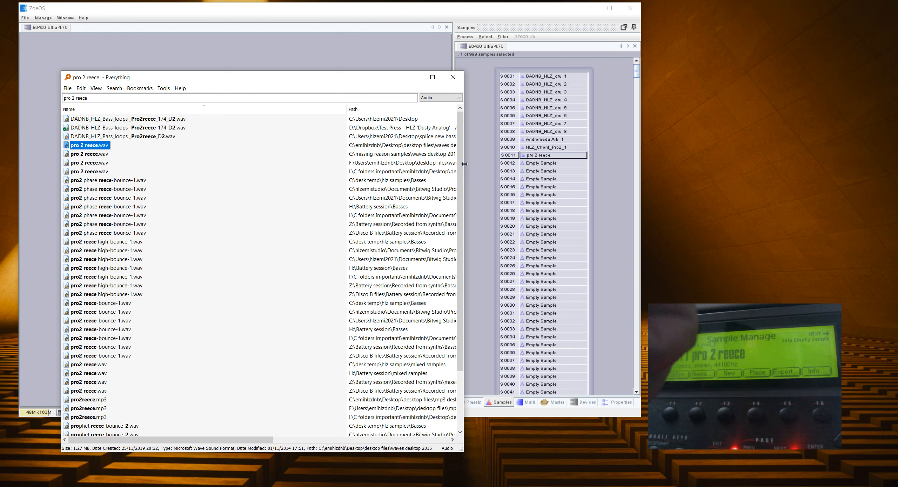
click(419, 82)
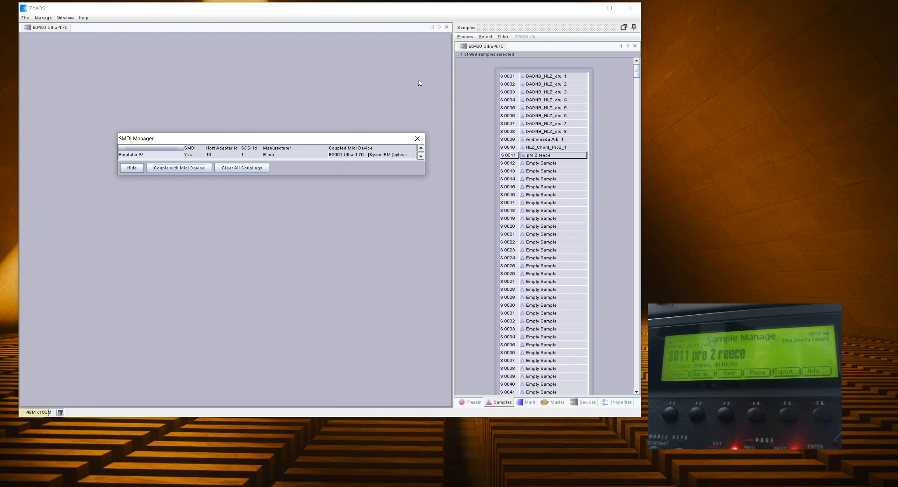
click(422, 141)
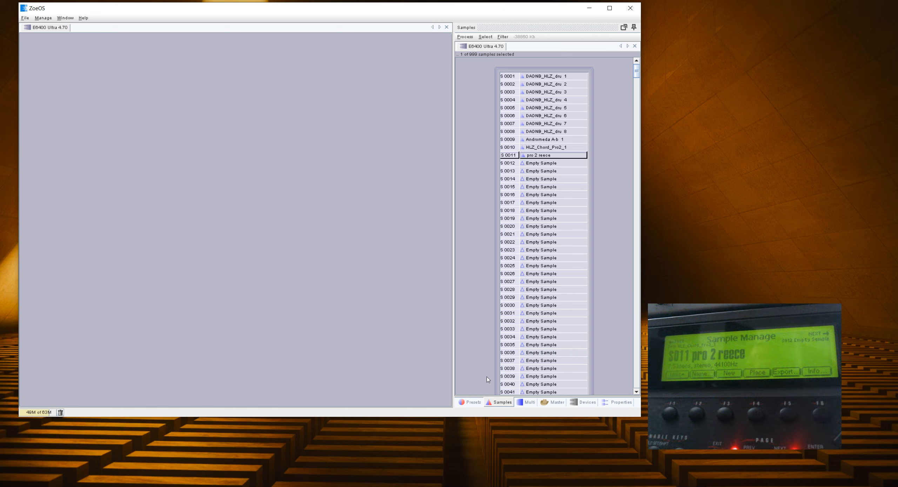
Open preset P 0000 from the preset list to examine its voices.
click(471, 402)
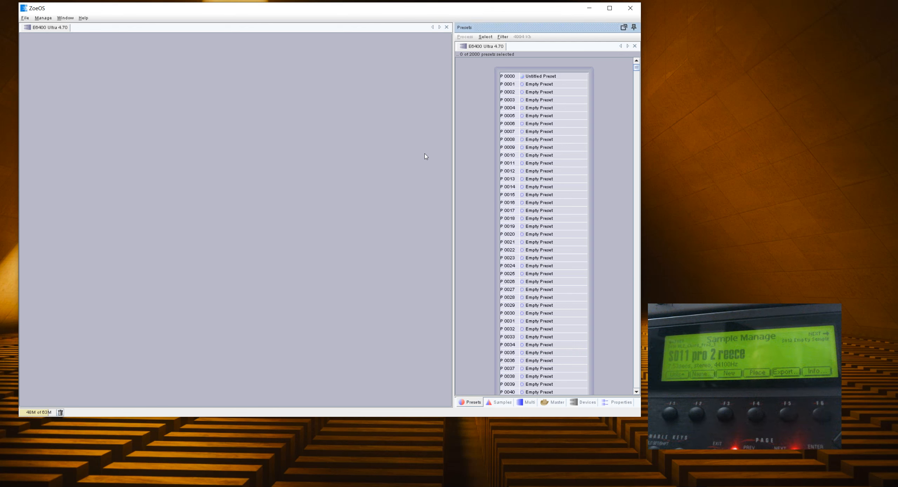
click(539, 80)
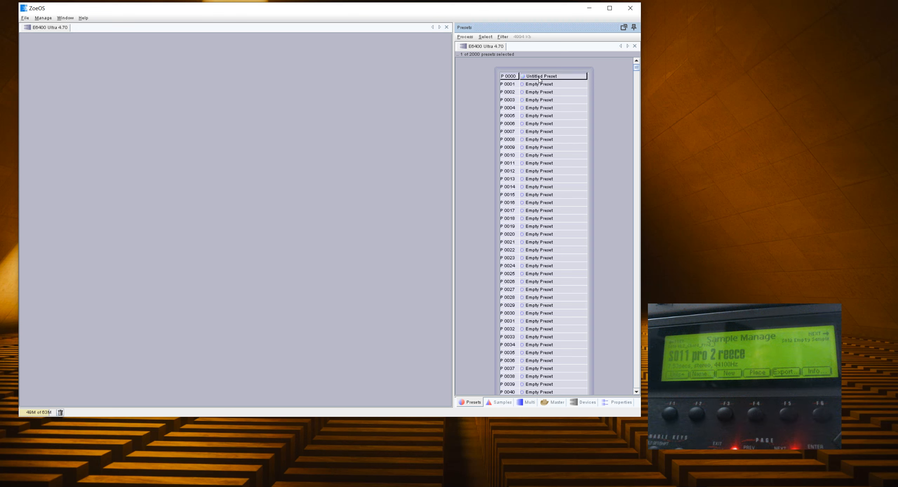
double_click(539, 79)
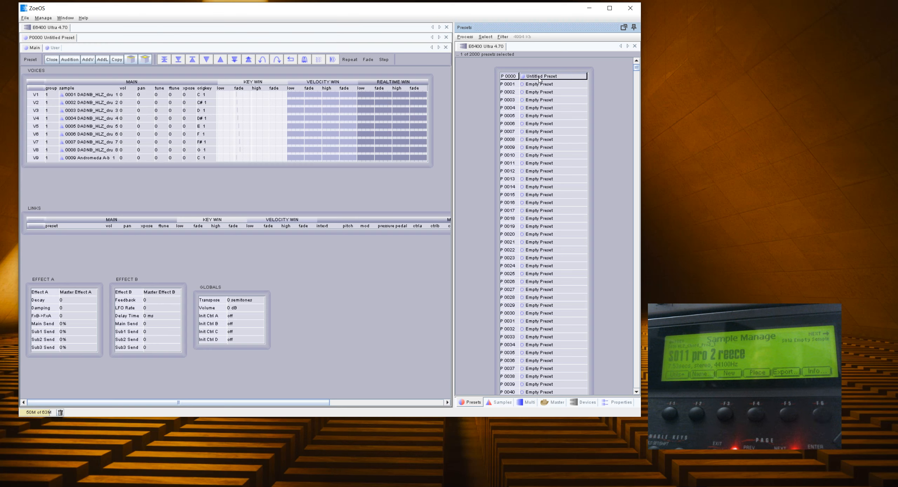
mouse_move(87, 141)
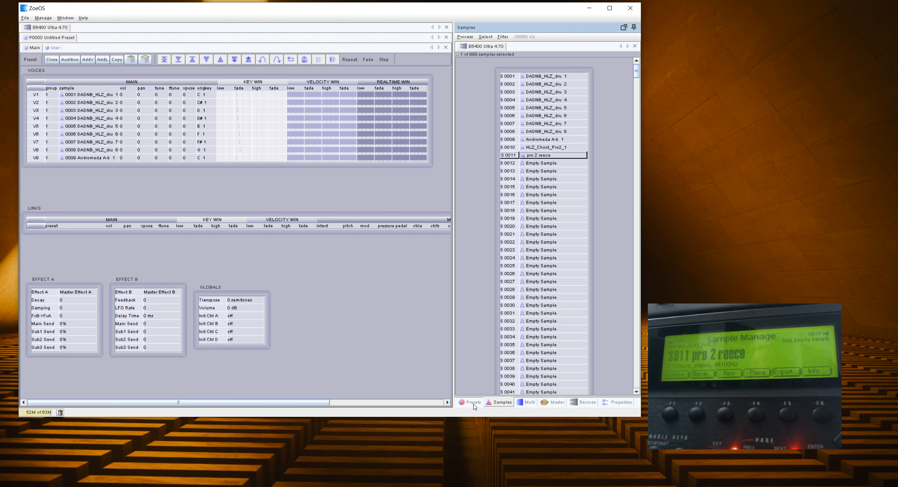
Erase the untitled preset in slot P 0000.
right_click(546, 85)
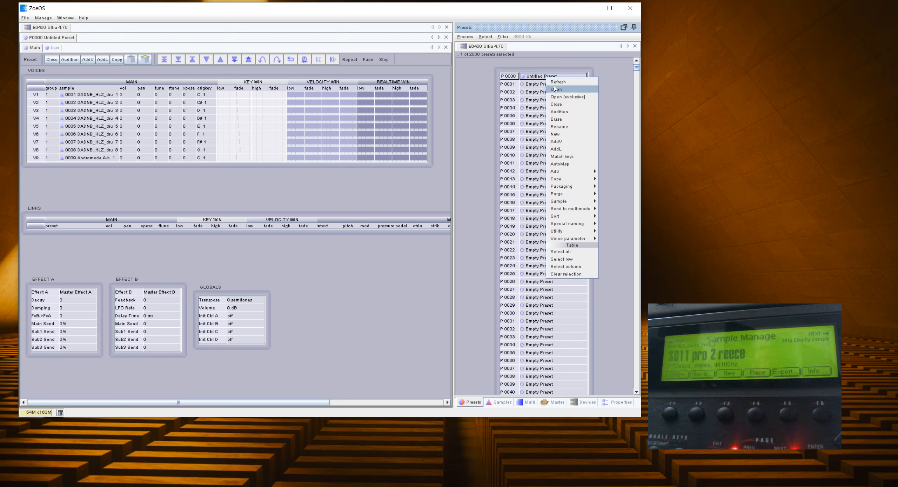
click(556, 120)
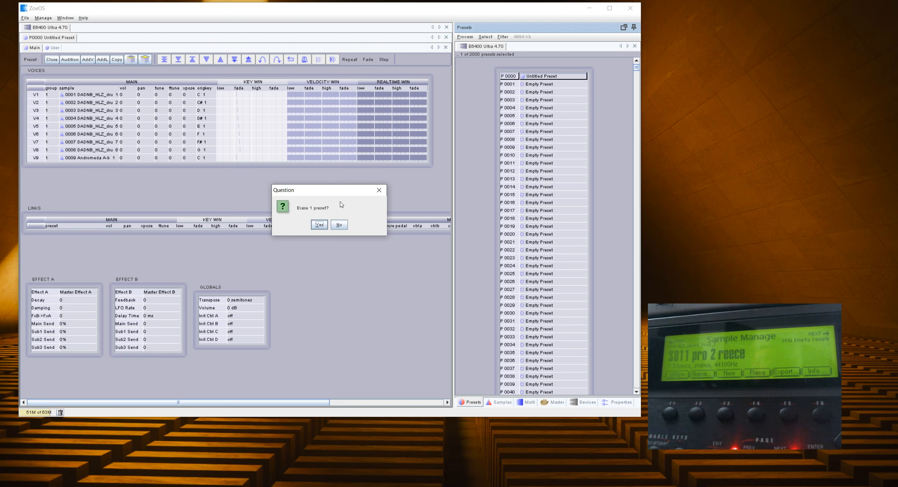
click(327, 226)
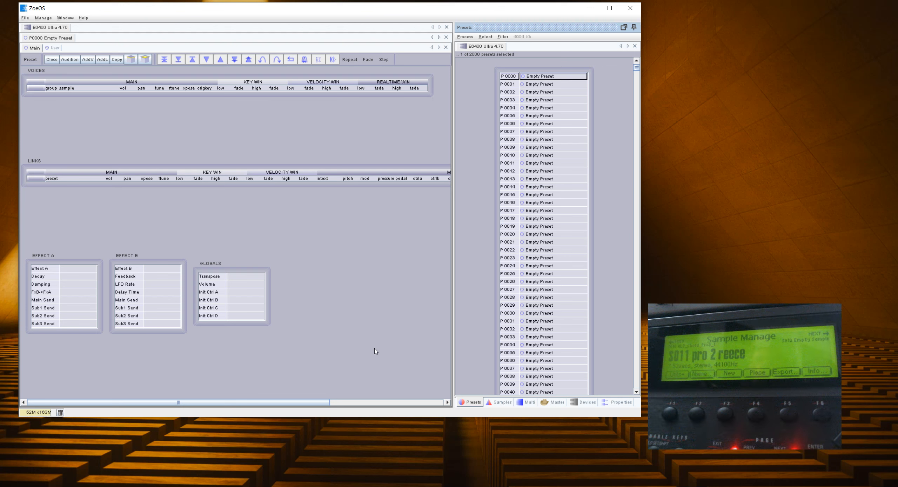
Add the "pro 2 reece" sample from slot S 0011 as a voice in the empty preset P 0000.
click(500, 402)
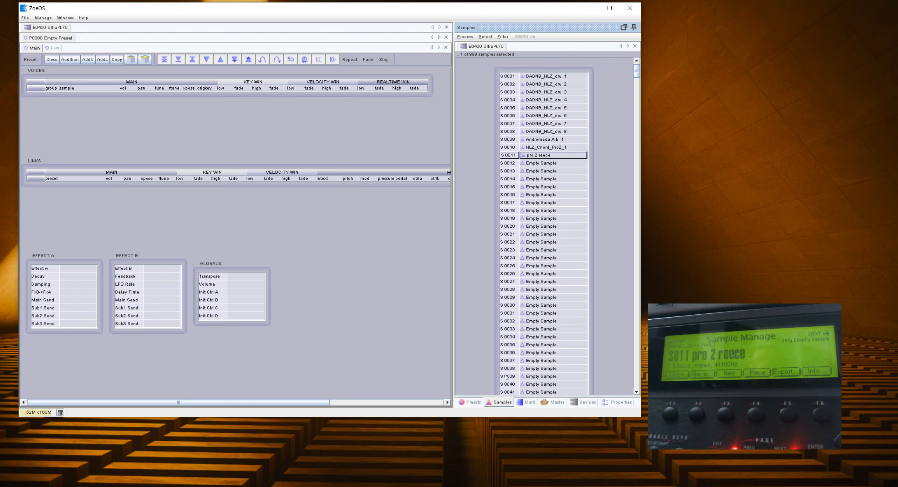
drag(540, 157, 72, 88)
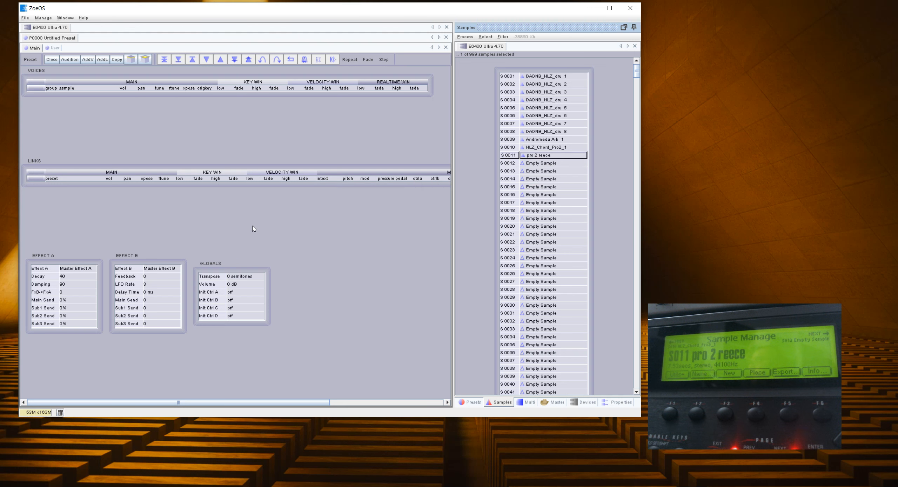
click(250, 225)
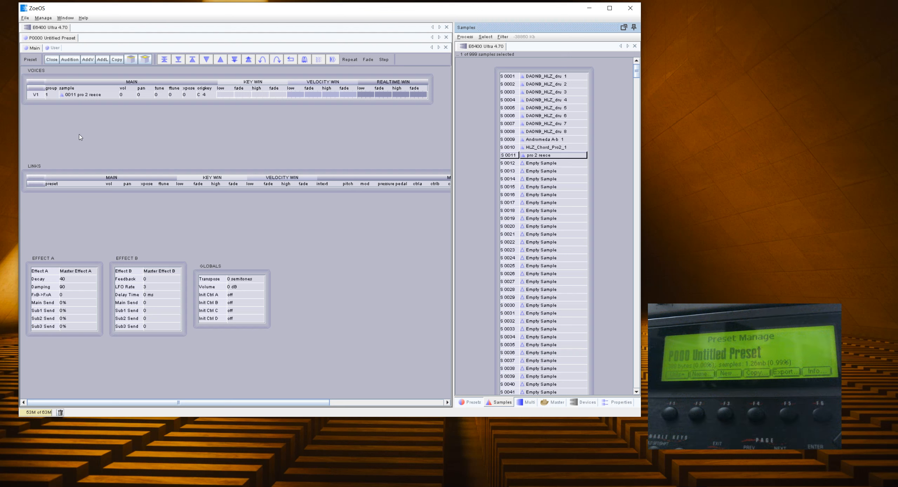
Open voice V1 and set the source of Cord 0 to Off.
click(33, 95)
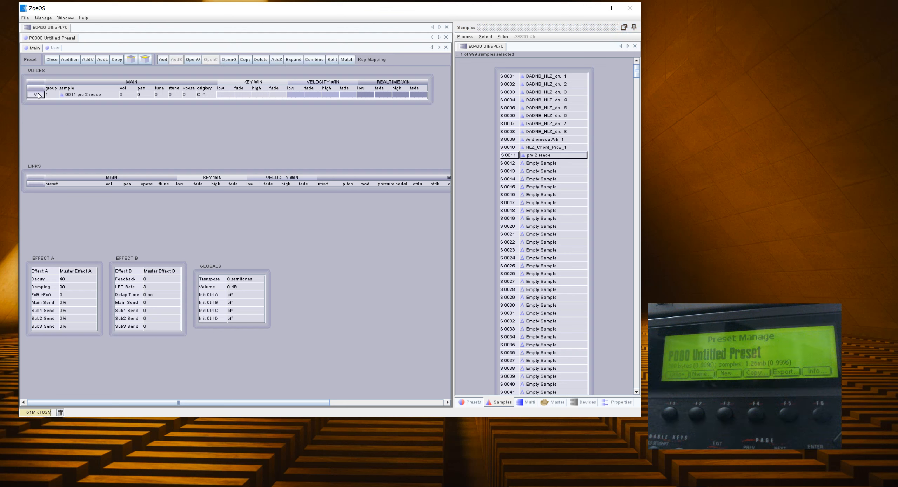
double_click(39, 96)
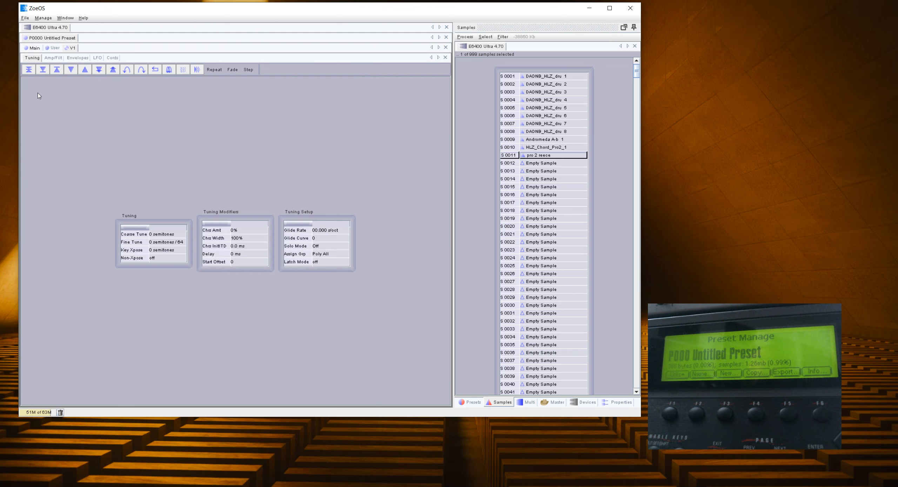
click(112, 57)
click(220, 178)
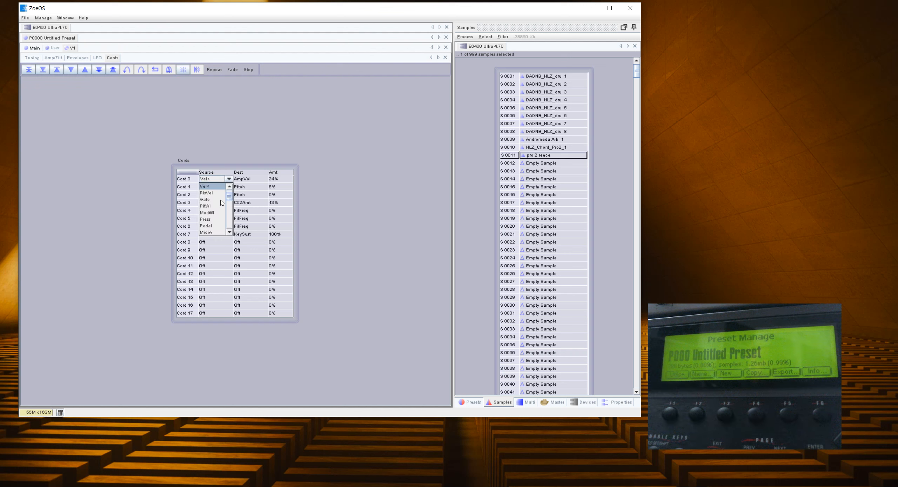
scroll(221, 197, up, 2)
click(220, 188)
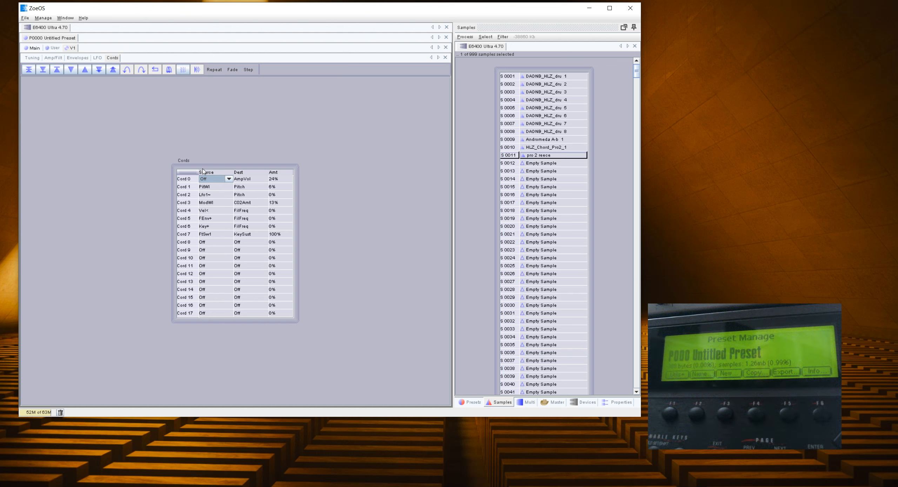
Set voice V1's chorus amount to 55% and minimize its chorus width to 0% in the tuning modifiers.
click(34, 57)
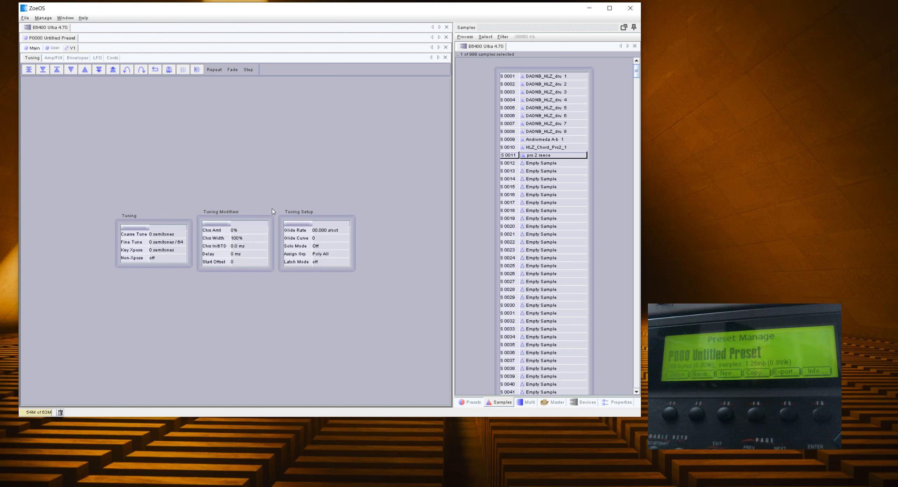
click(253, 231)
drag(254, 235, 254, 241)
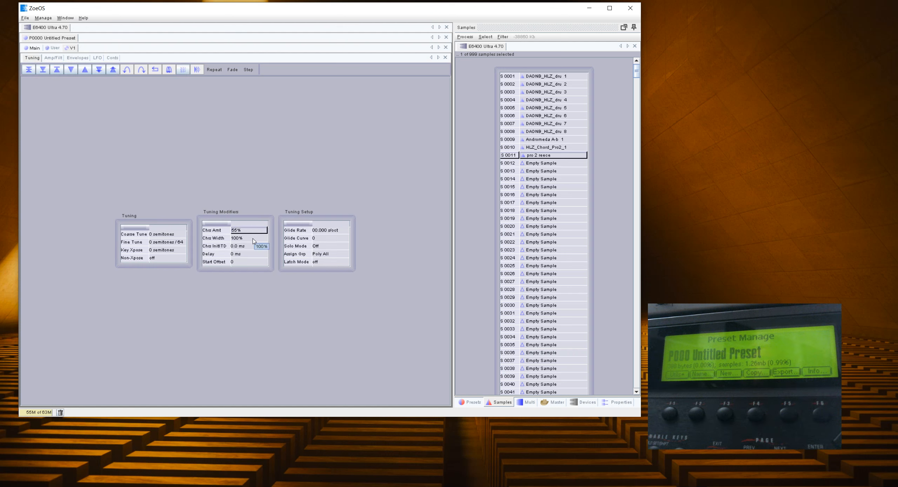
right_click(254, 240)
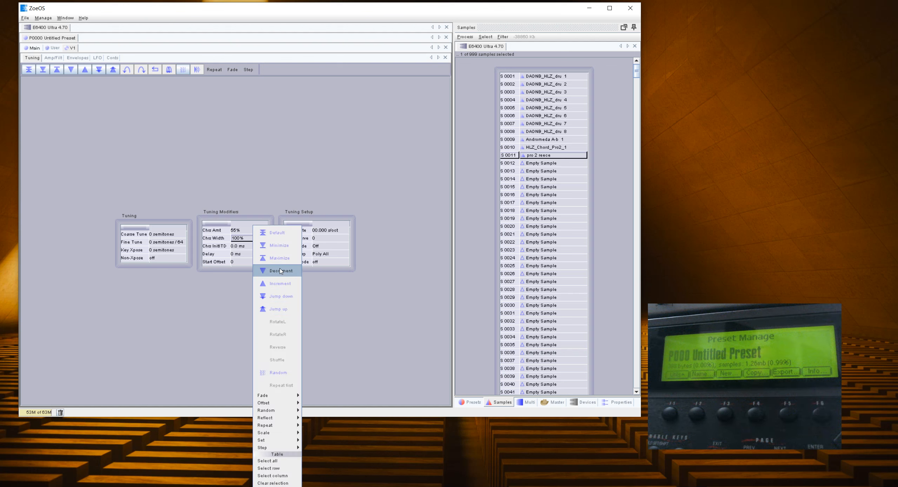
click(287, 248)
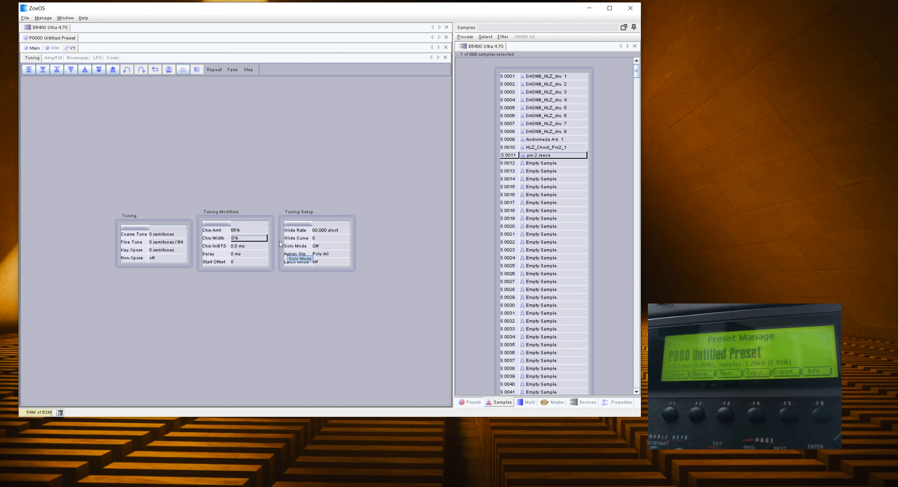
scroll(259, 238, up, 4)
scroll(251, 232, up, 4)
Duplicate voice V1 in the preset and set the fine tune of the copy, V2, to -16.
click(30, 48)
right_click(35, 95)
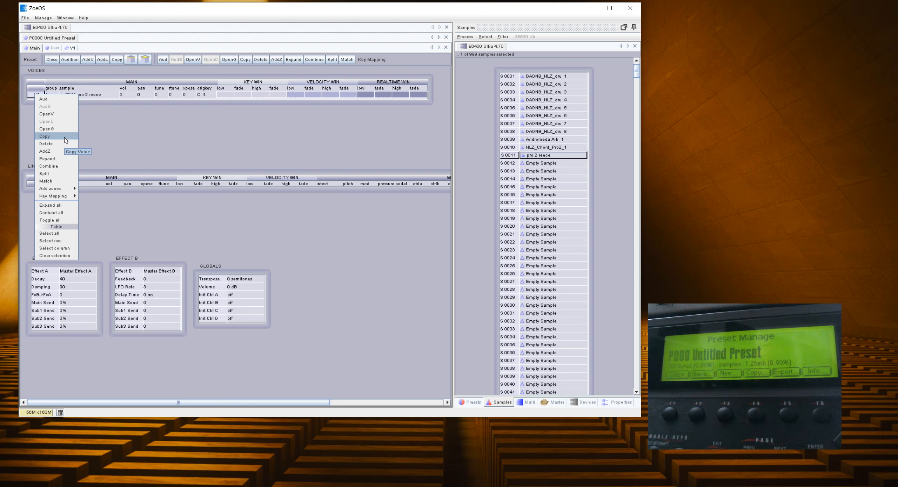
click(66, 137)
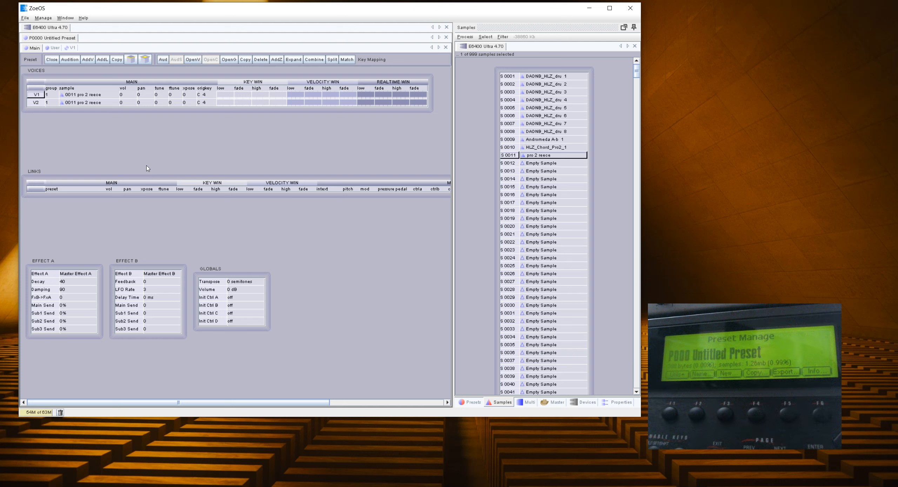
click(179, 105)
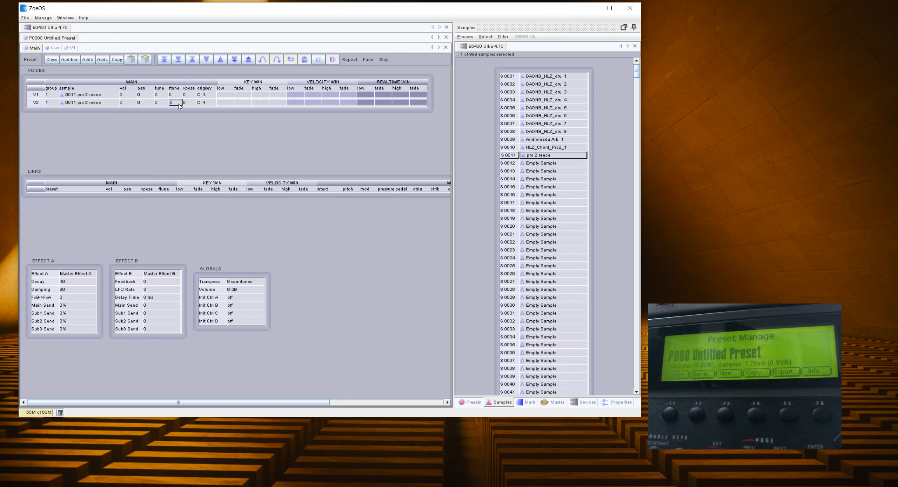
drag(179, 104, 179, 109)
Set Effect Bypass to Off in the sampler's master FX setup.
click(525, 403)
click(547, 404)
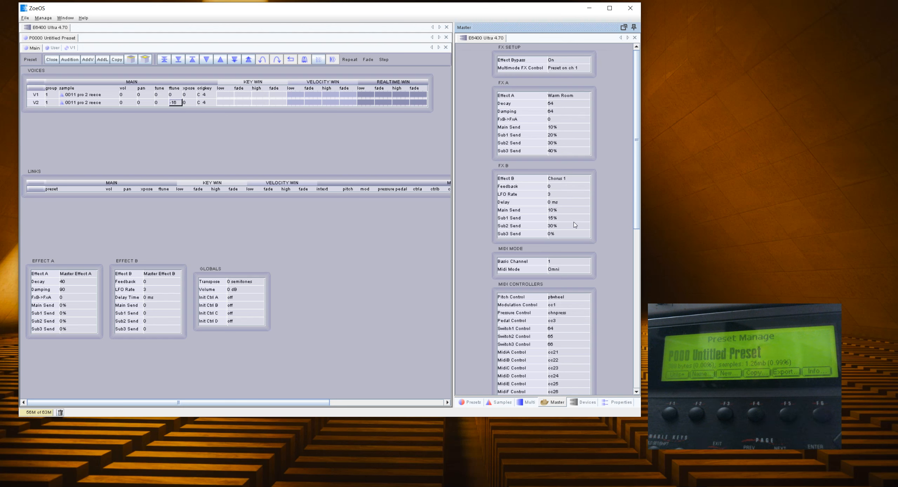
click(560, 60)
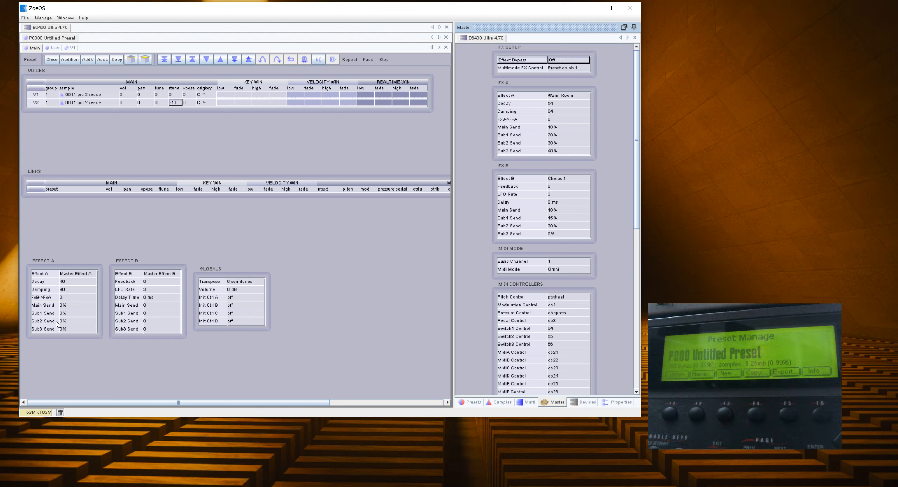
Set the preset's Effect A type to Canyon.
click(79, 282)
click(77, 274)
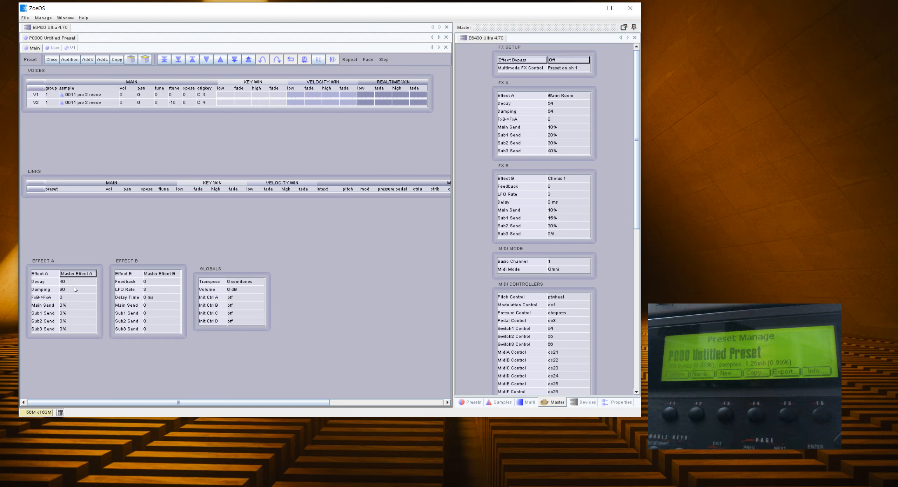
click(77, 274)
scroll(85, 309, down, 11)
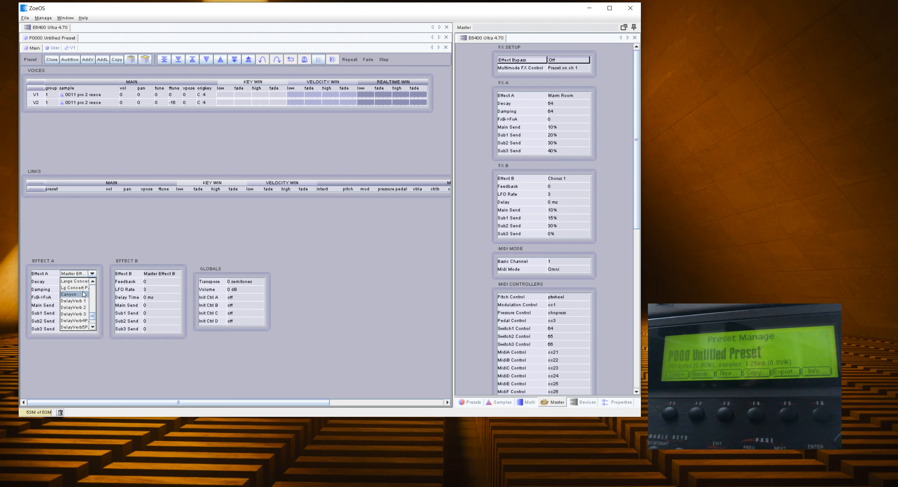
click(84, 294)
Set the preset's Effect A decay to 75, damping to 28 and main send to 24%.
click(76, 284)
mouse_move(75, 283)
mouse_down()
mouse_move(70, 303)
mouse_move(73, 293)
mouse_up()
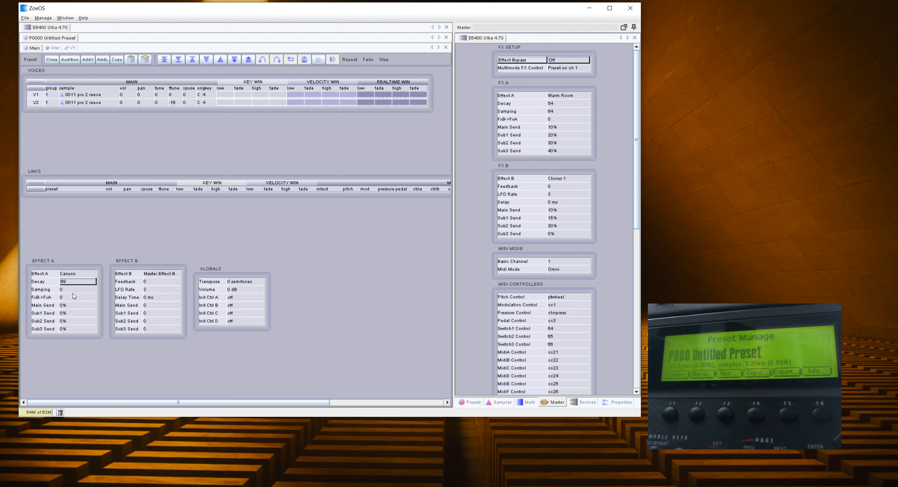
click(73, 306)
scroll(73, 306, up, 13)
click(72, 291)
click(72, 282)
scroll(72, 284, down, 13)
click(72, 290)
click(77, 281)
scroll(77, 281, up, 13)
Select voices V1 and V2 and open them together for editing as a group.
click(36, 103)
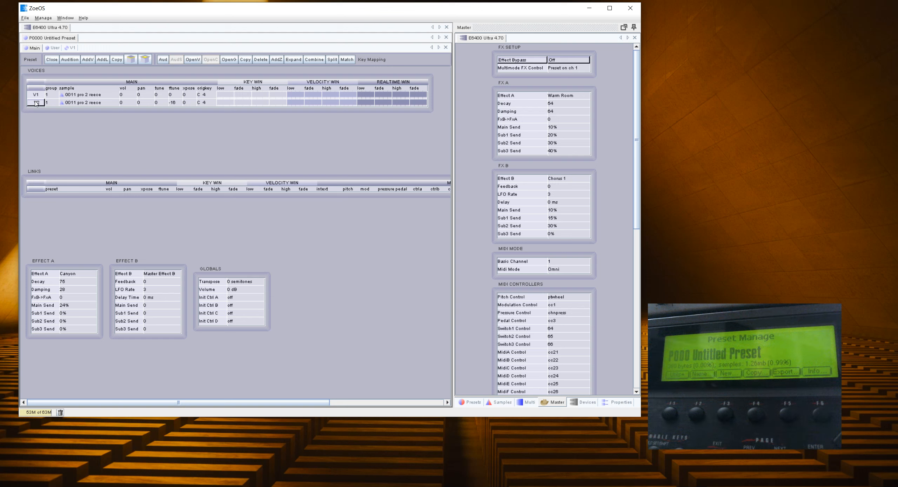
click(36, 95)
click(36, 101)
click(35, 96)
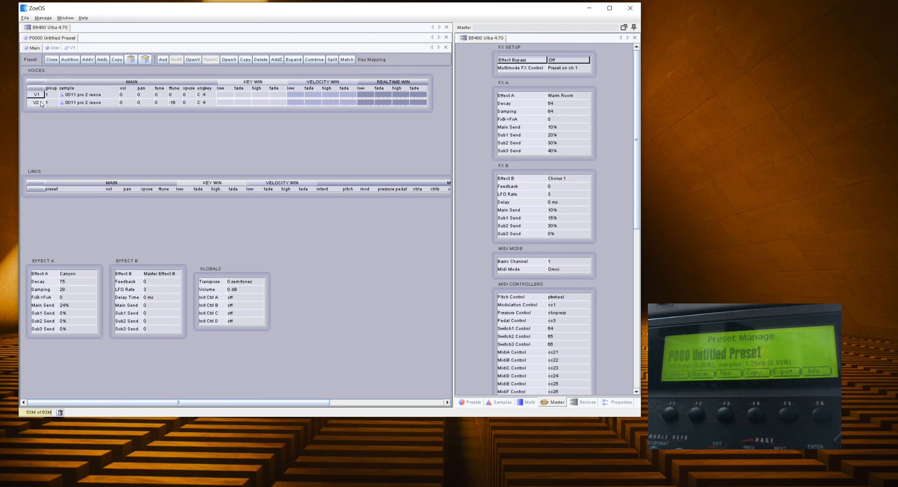
click(229, 61)
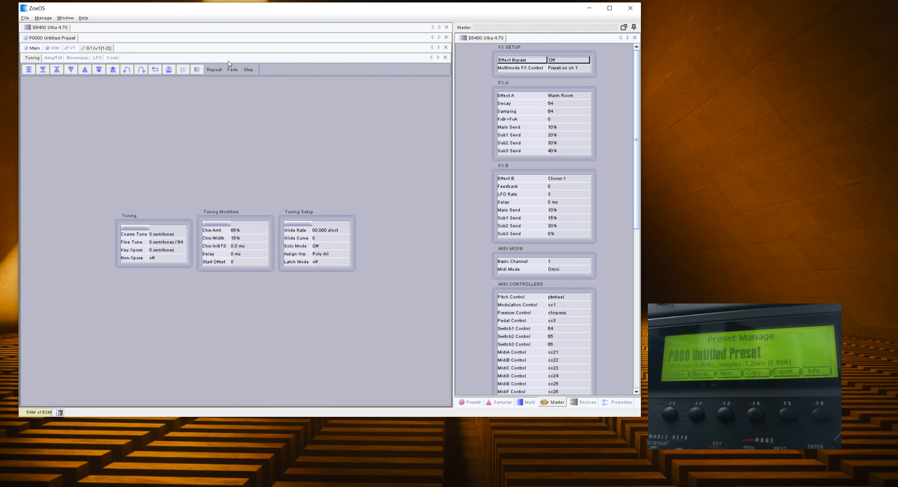
Set the grouped voices' filter frequency to 243 Hz and Q to 38.
click(62, 58)
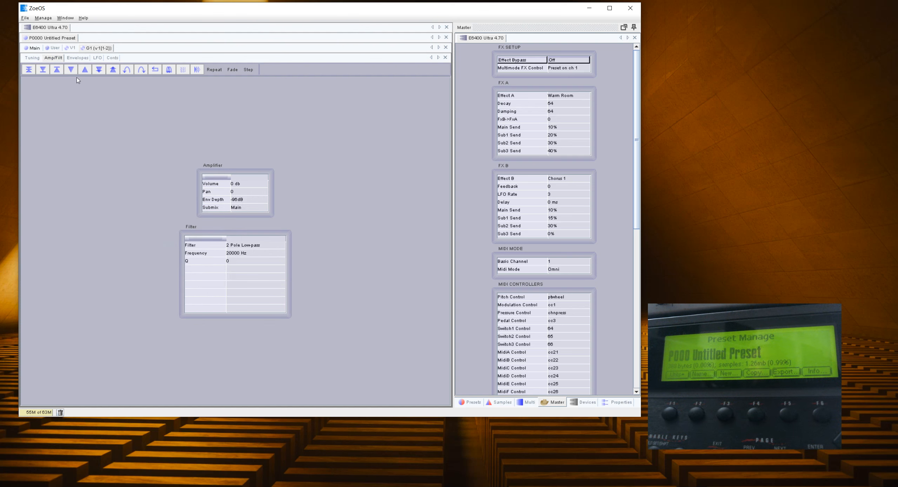
double_click(238, 254)
scroll(239, 255, down, 10)
right_click(240, 255)
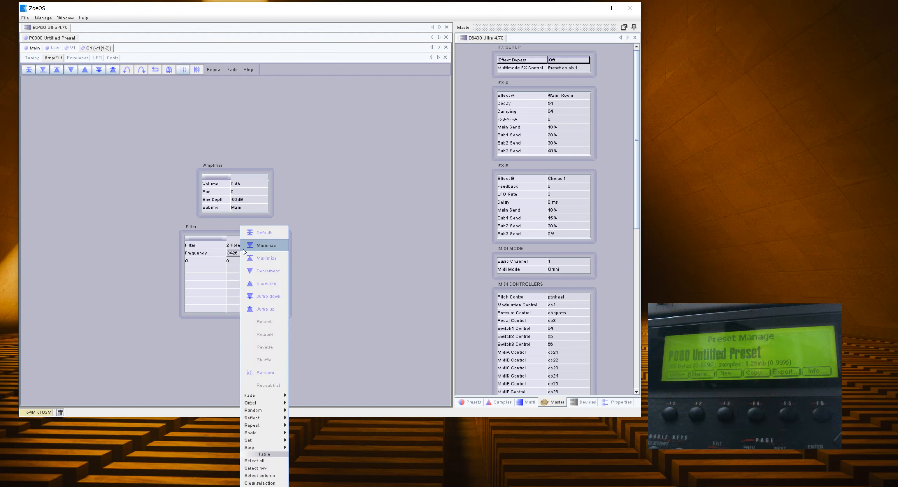
click(263, 245)
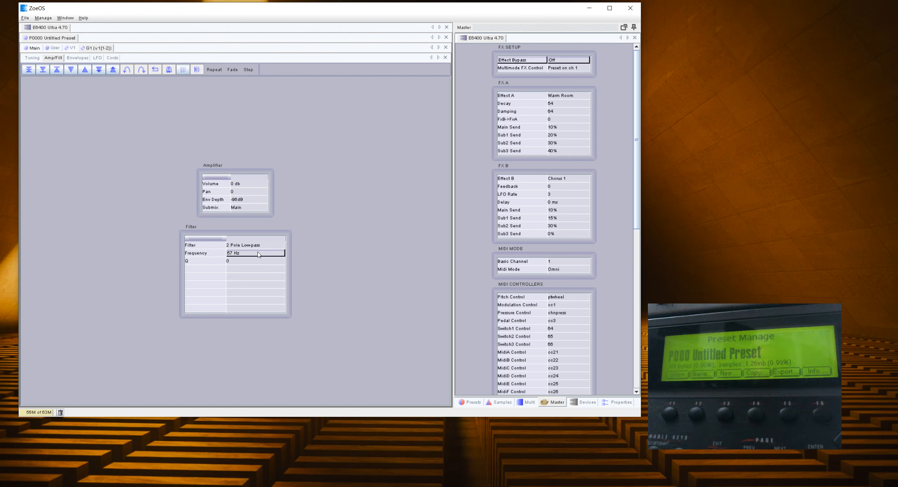
scroll(255, 254, up, 5)
click(251, 261)
scroll(251, 261, up, 4)
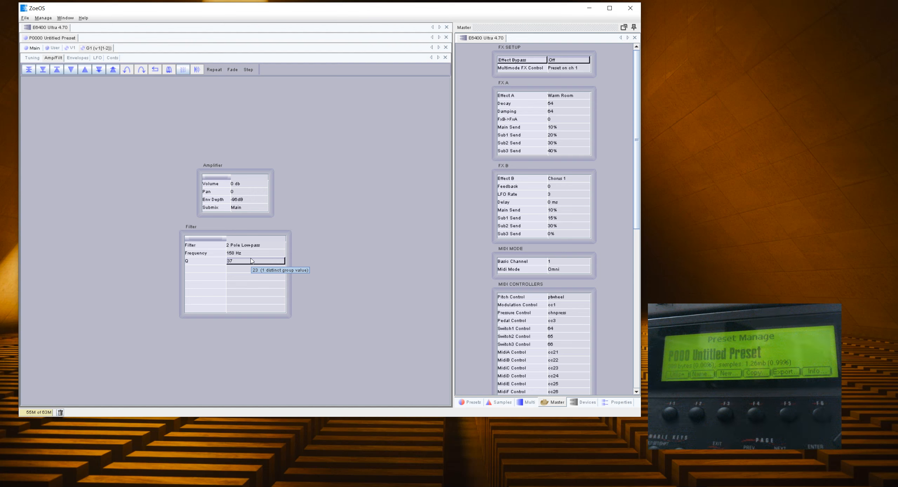
click(252, 256)
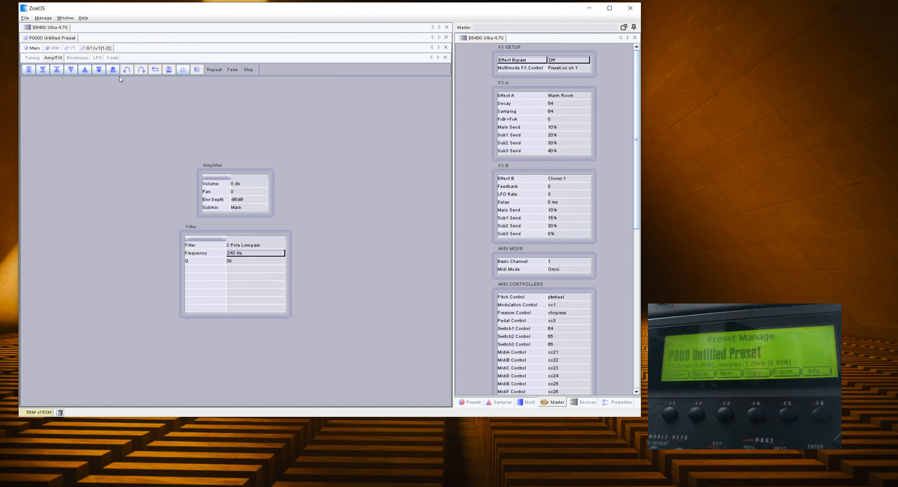
Set the source of Cord 5 to FEnv~ for the voice group and raise its amount to 100%.
click(113, 58)
click(219, 219)
click(220, 221)
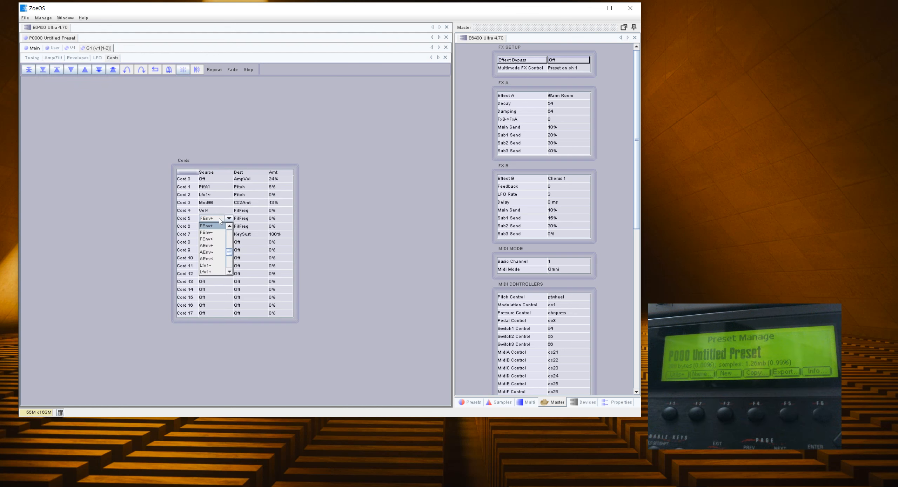
click(221, 232)
click(281, 218)
text(23)
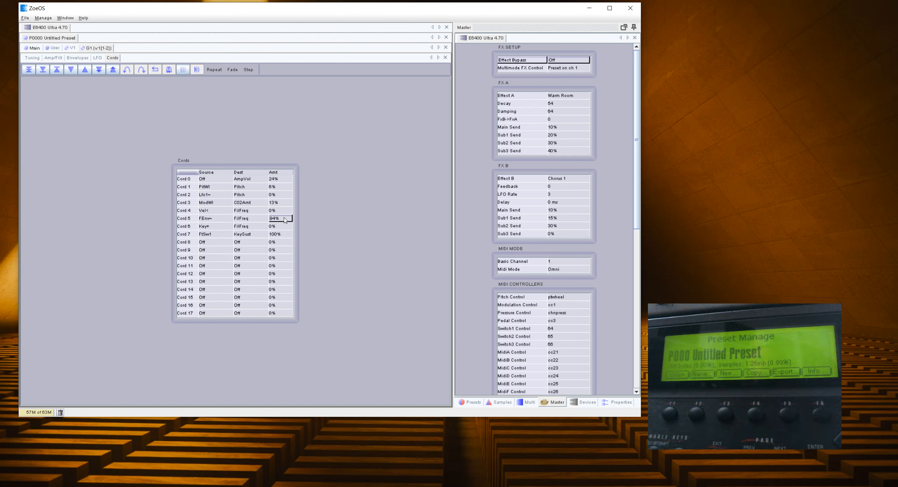
Maximize the first attack level of the group's filter envelope to 100% and set its attack rate to 39.
click(80, 58)
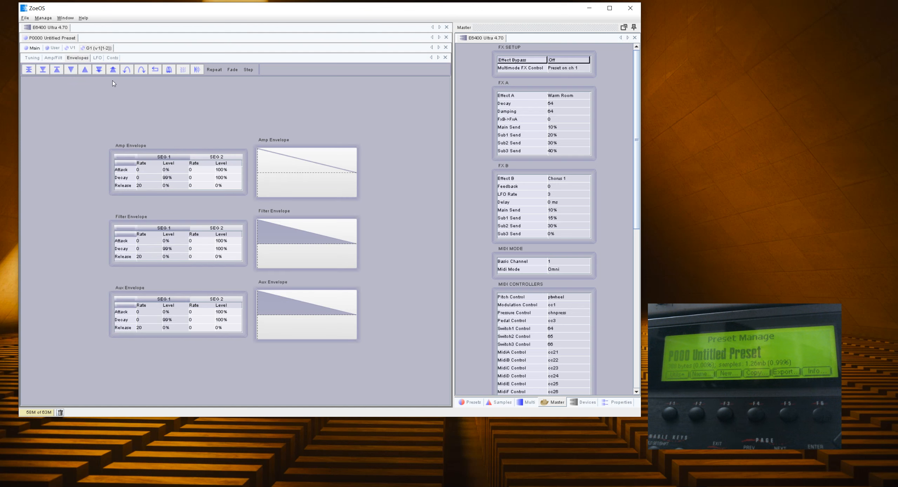
click(170, 241)
right_click(170, 242)
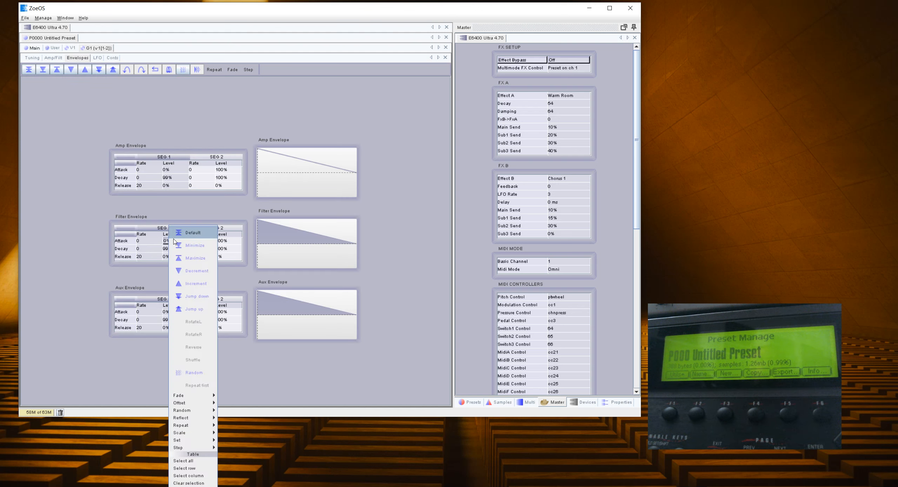
click(181, 258)
click(149, 241)
text(24)
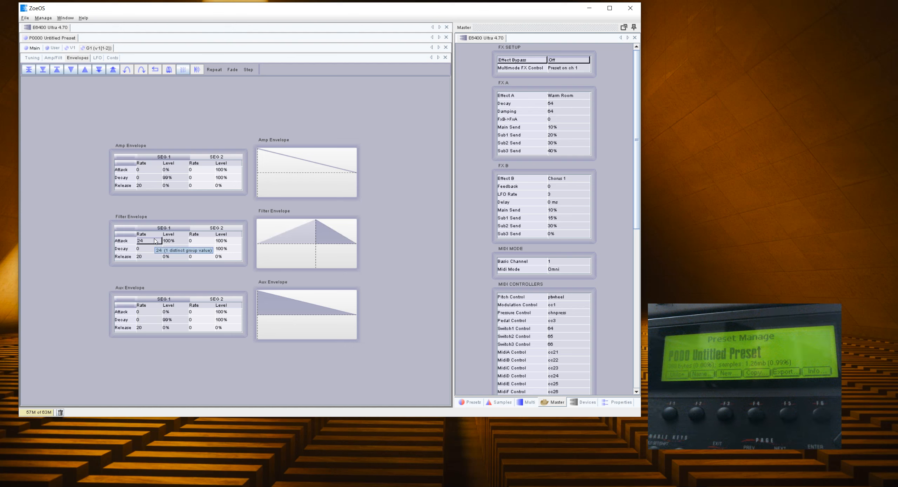
scroll(155, 241, up, 15)
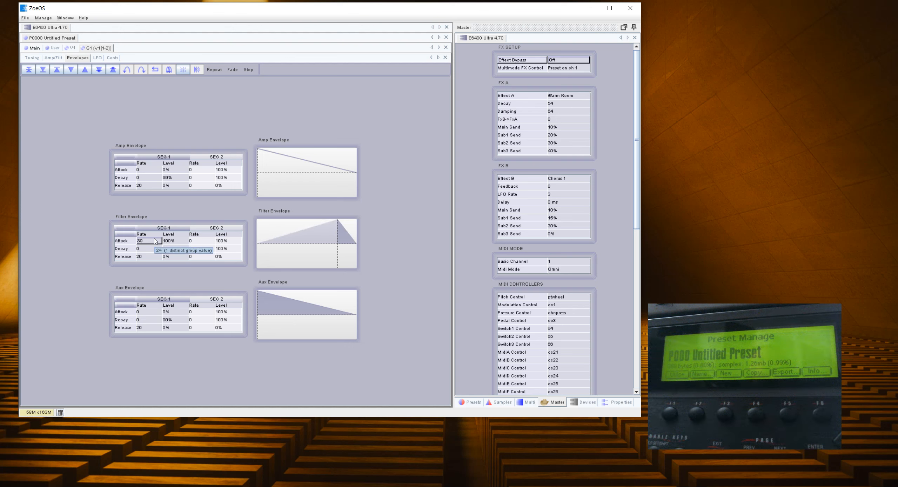
Set the decay of the preset's Effect A to 27.
click(32, 58)
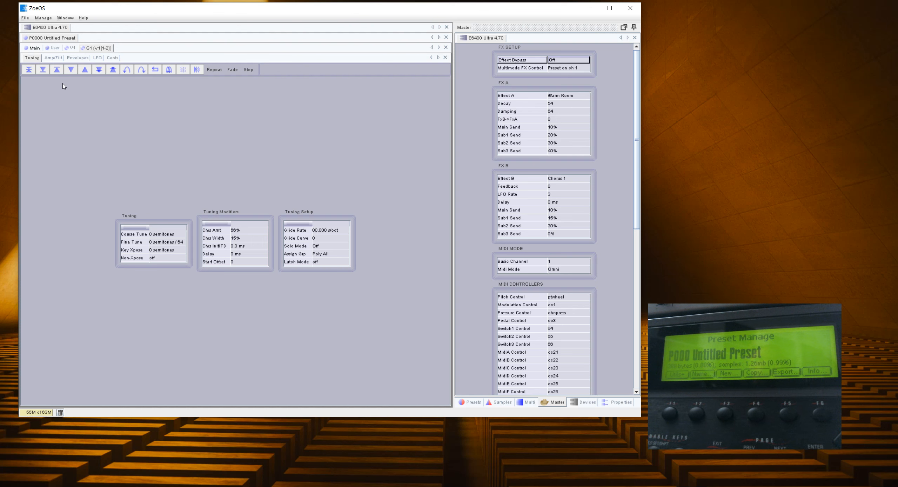
click(34, 49)
click(74, 282)
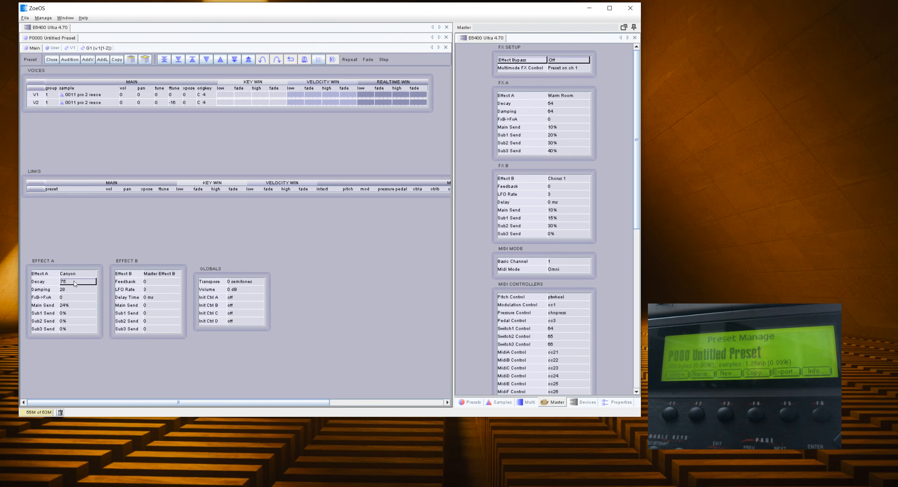
scroll(75, 285, down, 7)
Try the 4th Order Band-pass filter type on the grouped voices.
click(70, 48)
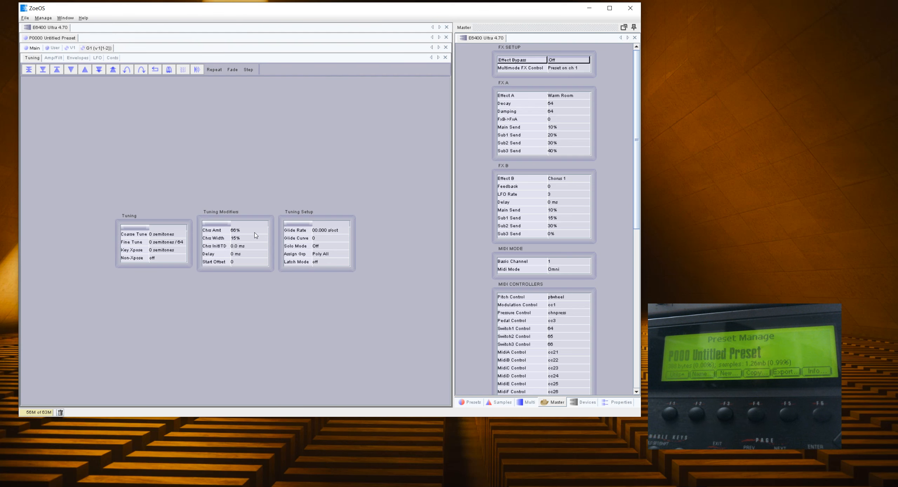
click(50, 61)
click(249, 247)
scroll(249, 247, up, 2)
scroll(249, 248, down, 3)
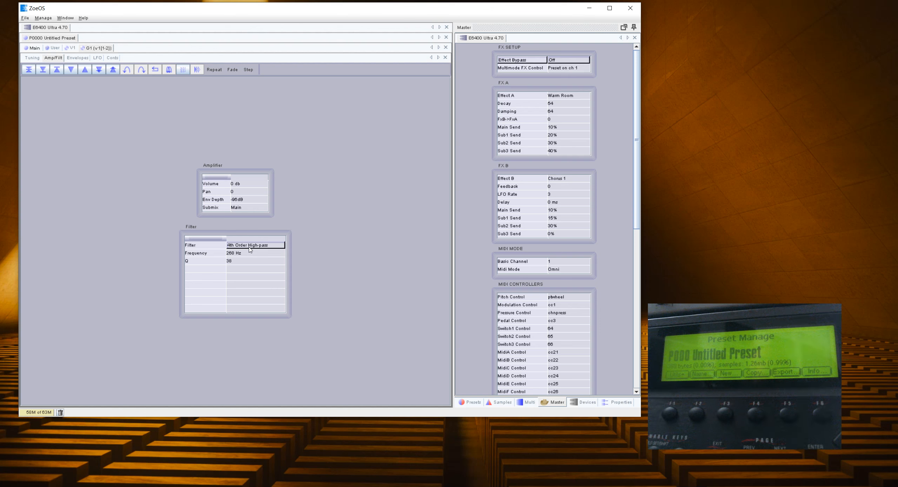
scroll(249, 252, down, 1)
scroll(251, 250, down, 1)
Maximize the band-pass filter frequency to 10000 Hz and set Q to 33.
click(251, 252)
right_click(250, 253)
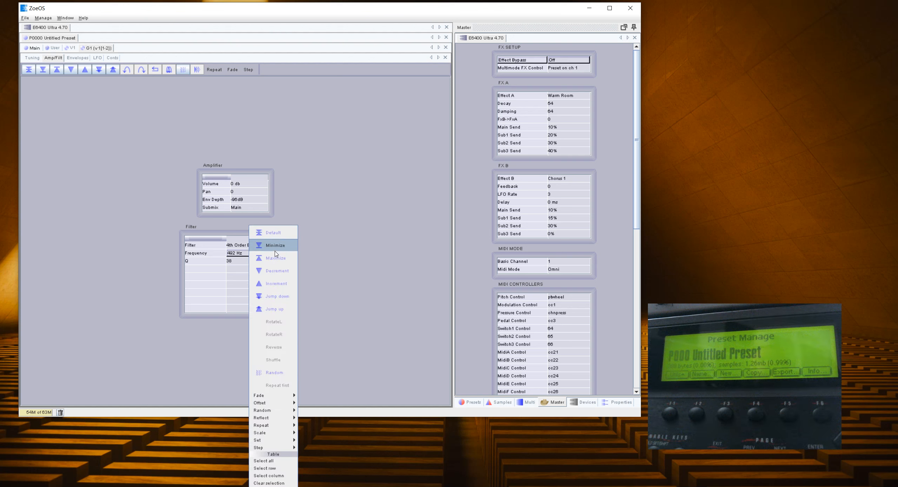
click(276, 257)
click(255, 261)
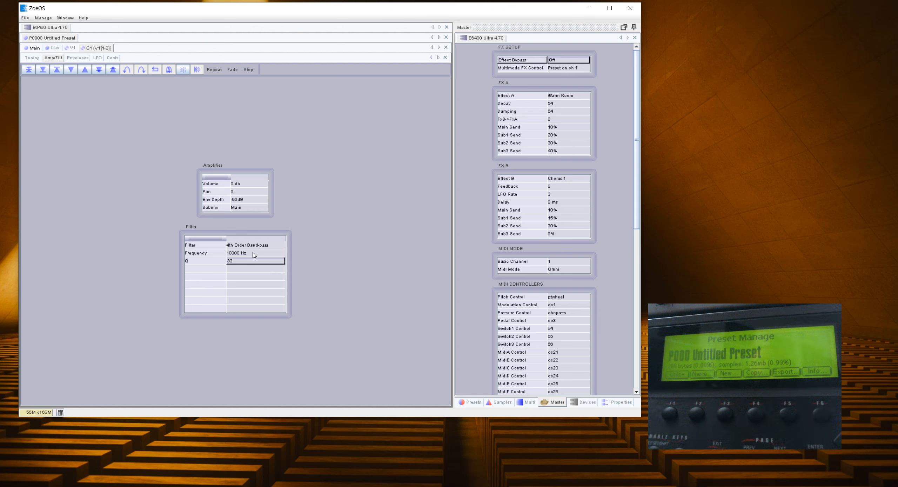
Set the group's filter type to 4th Order High-pass and Q to 41.
click(257, 248)
scroll(258, 249, up, 1)
scroll(257, 248, up, 1)
click(255, 263)
Minimize the amount of Cord 5 to -100%.
click(112, 58)
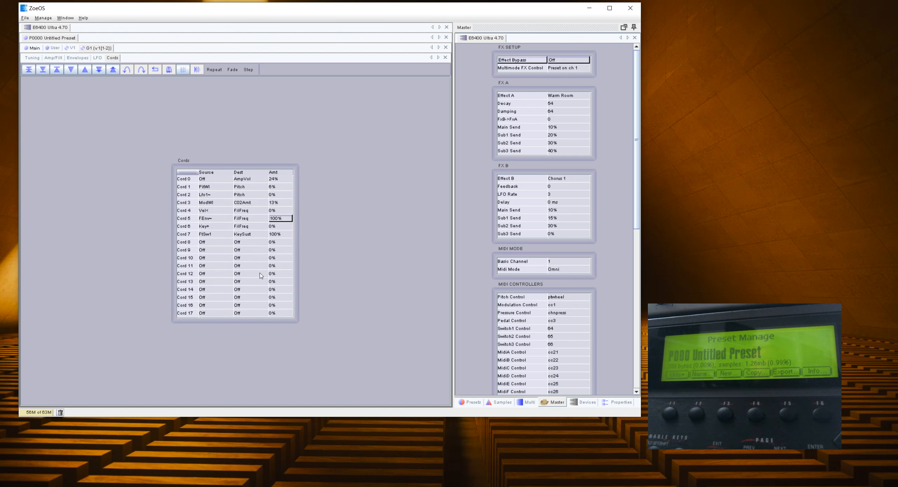
right_click(280, 220)
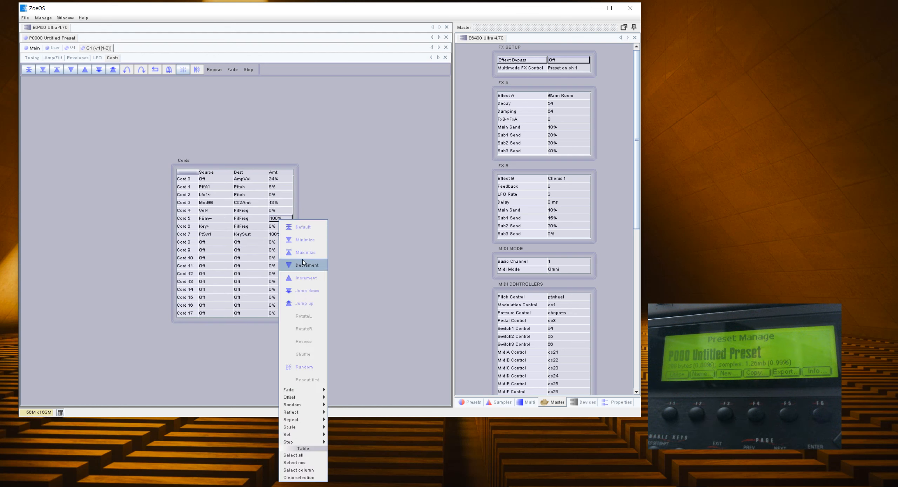
click(304, 241)
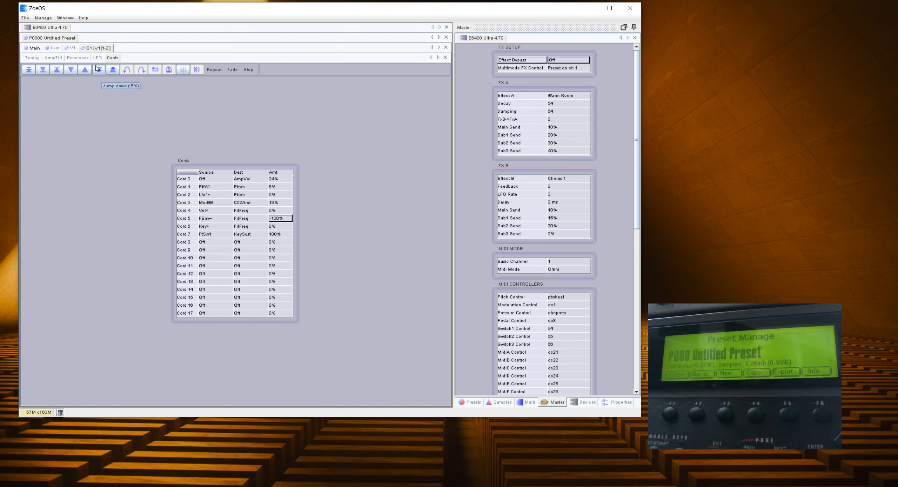
Lower the high-pass filter frequency of the grouped voices to 701 Hz.
click(53, 58)
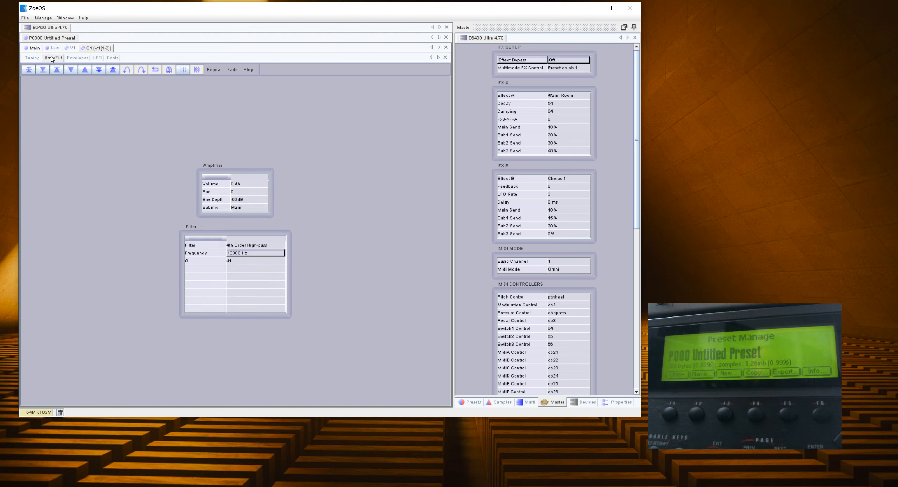
scroll(242, 253, down, 10)
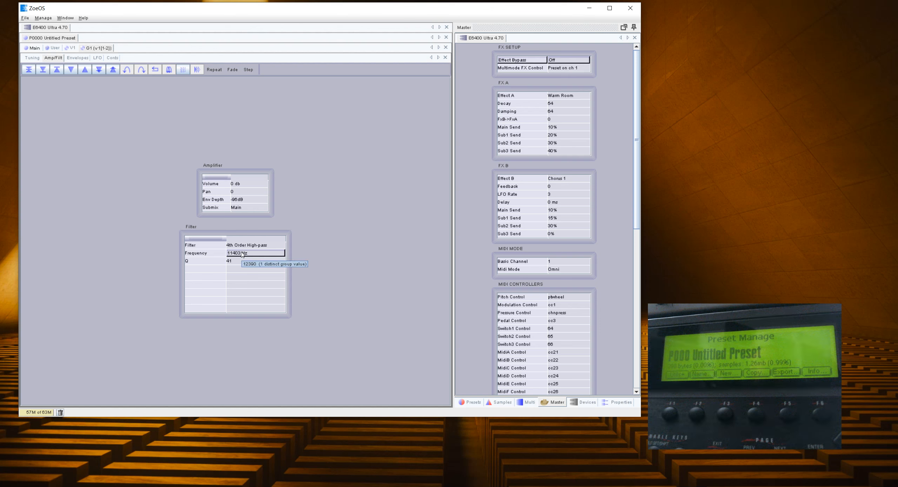
scroll(242, 254, down, 3)
scroll(242, 254, down, 3)
scroll(241, 254, down, 3)
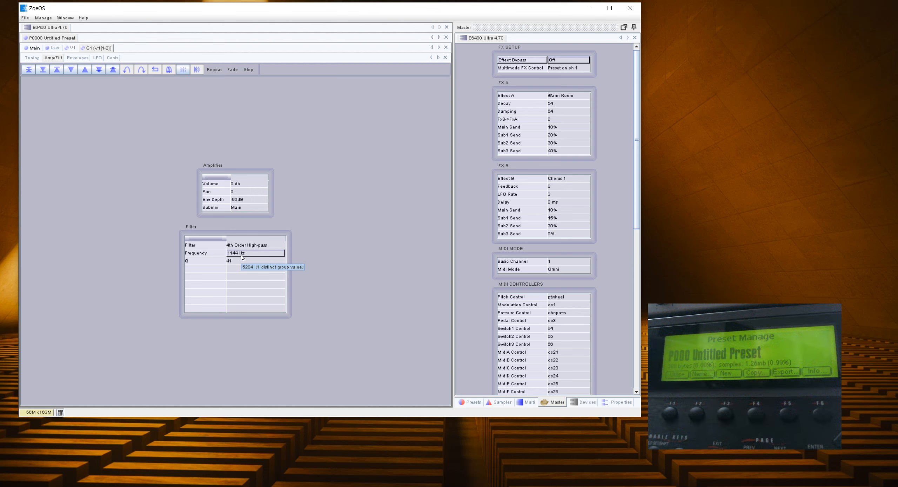
scroll(241, 257, down, 2)
scroll(241, 256, down, 1)
click(242, 262)
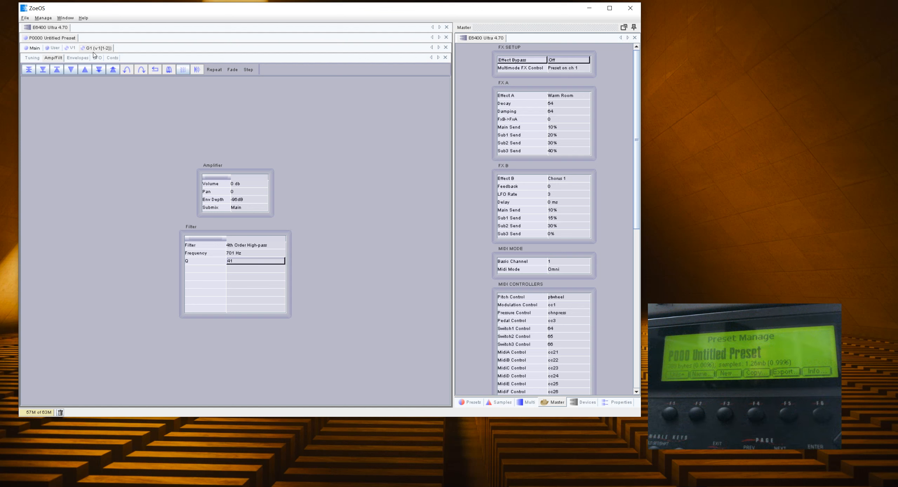
Set the filter envelope's first decay rate to 30 and first attack rate to 79.
click(81, 58)
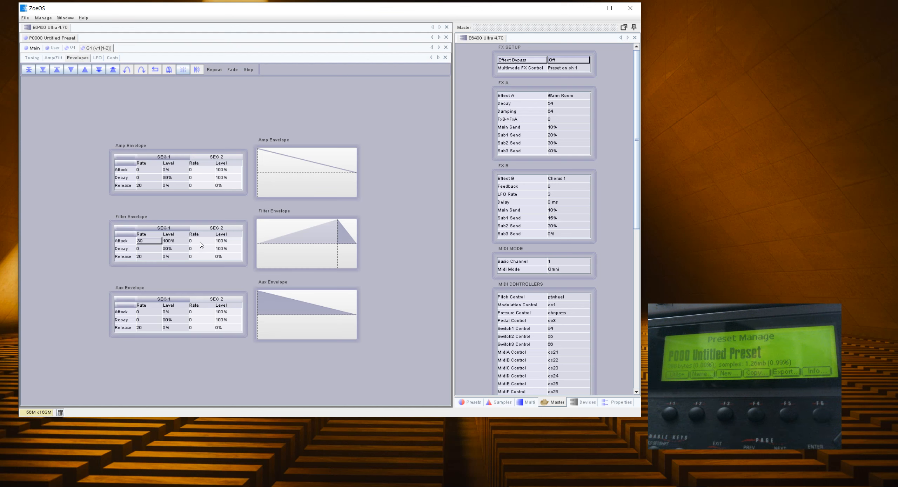
click(151, 250)
scroll(151, 251, up, 8)
scroll(150, 250, up, 3)
click(156, 241)
scroll(156, 241, down, 7)
scroll(156, 241, up, 15)
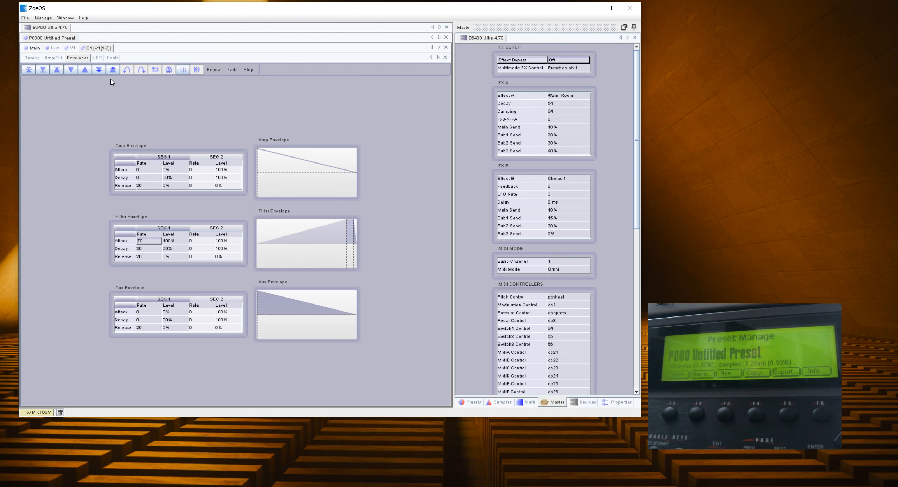
Rename preset P 0000 to "reece hipass" and bring up the sampler's sample list.
click(28, 58)
click(35, 48)
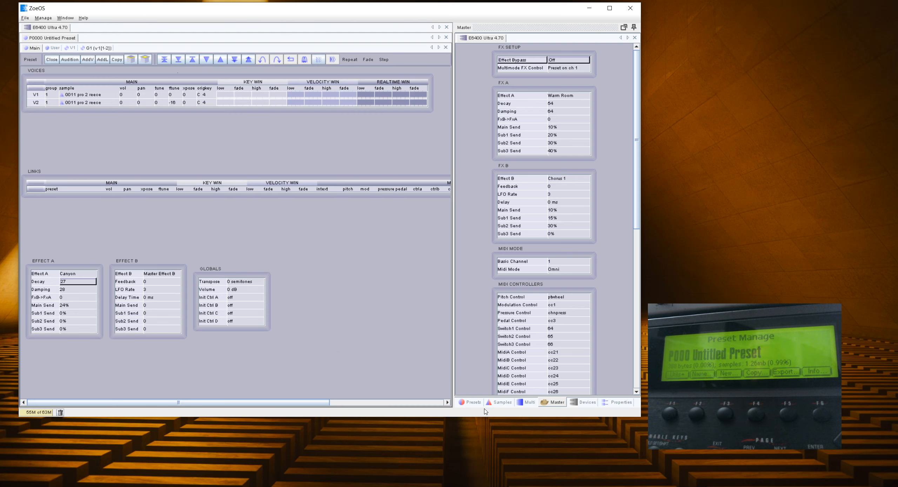
click(472, 402)
right_click(545, 78)
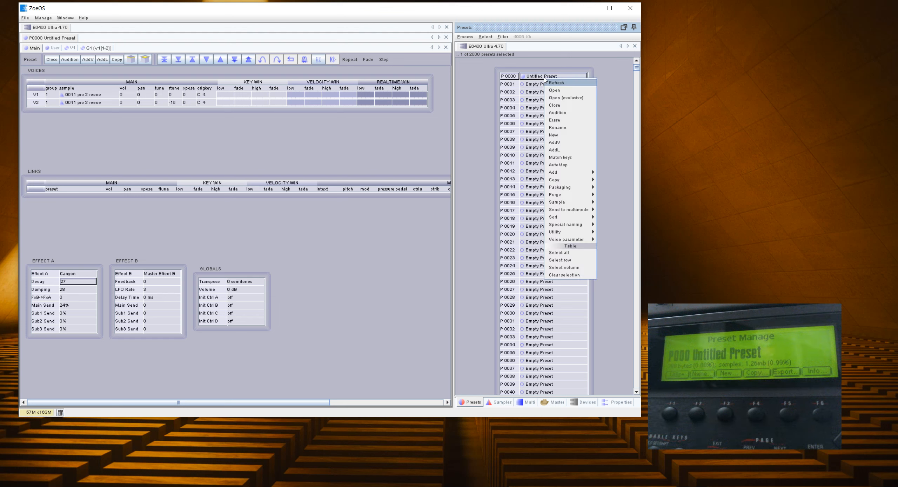
click(560, 129)
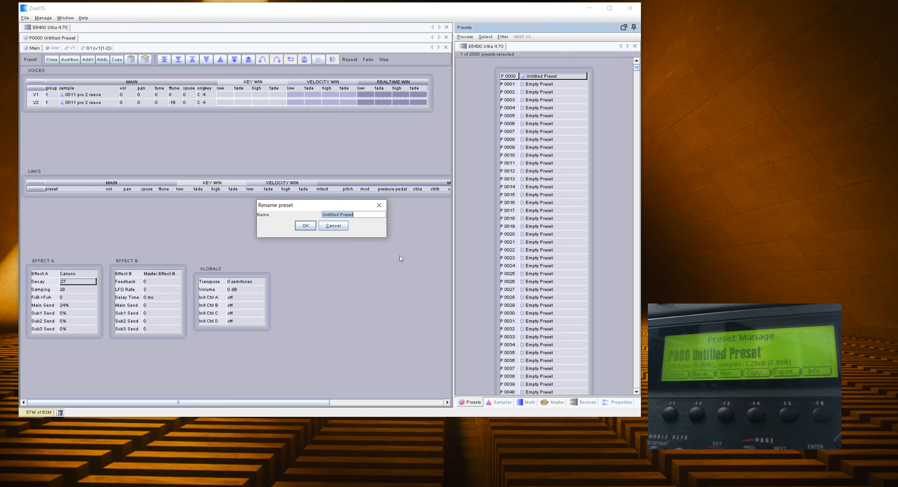
text(reece hipass)
click(309, 228)
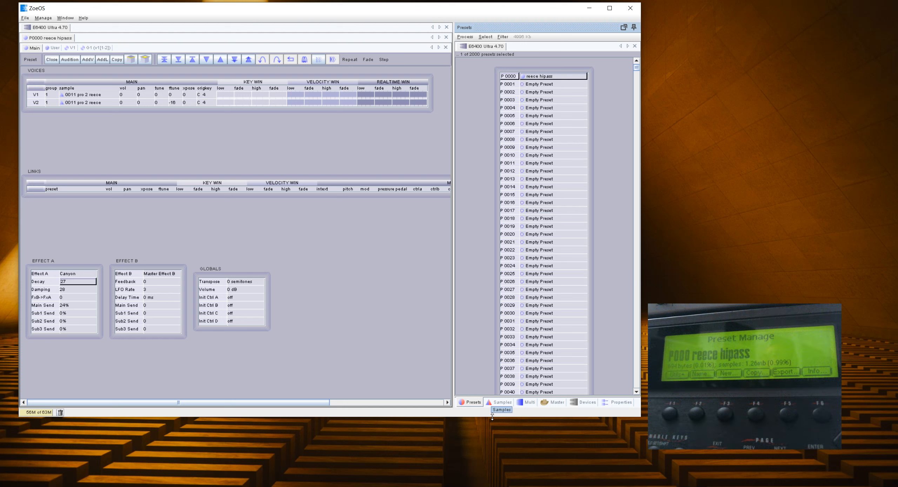
click(496, 403)
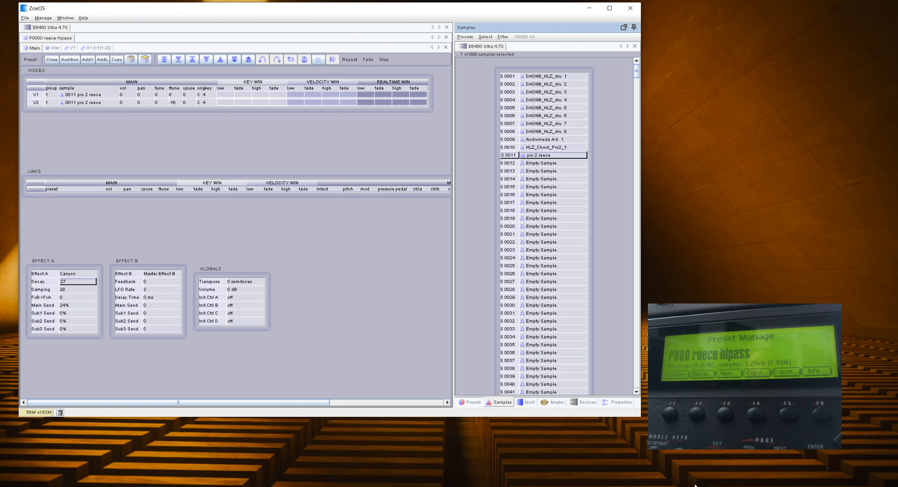
Switch to File Explorer, open the eoslink folder inside "E-mu scsi setup for recycle and zoeos on win 10", and reposition its window.
mouse_move(632, 485)
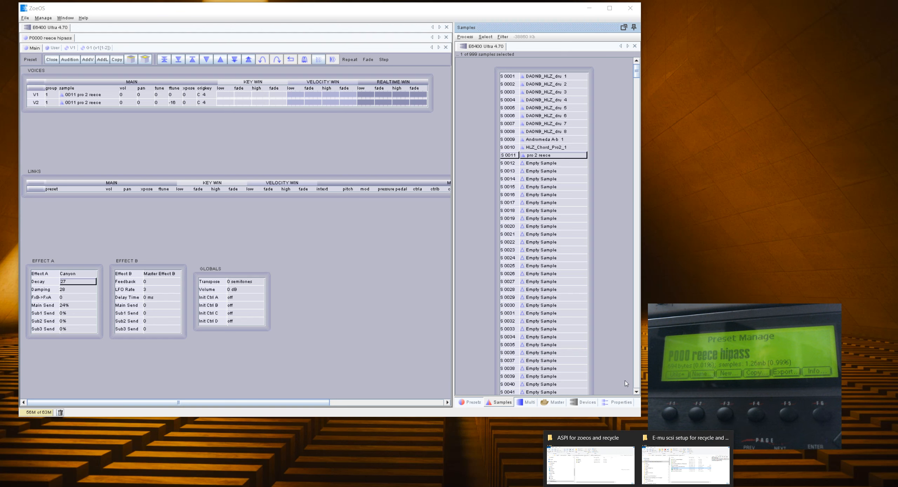
click(610, 478)
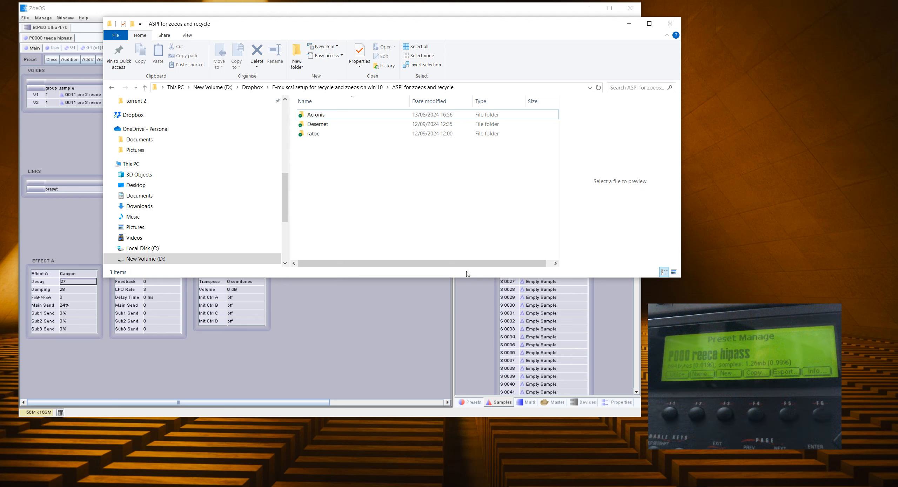
mouse_move(631, 484)
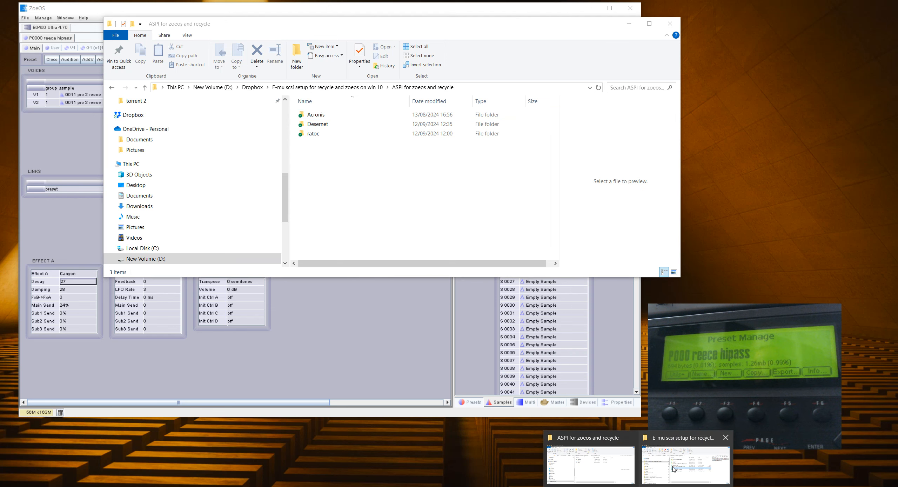
click(669, 472)
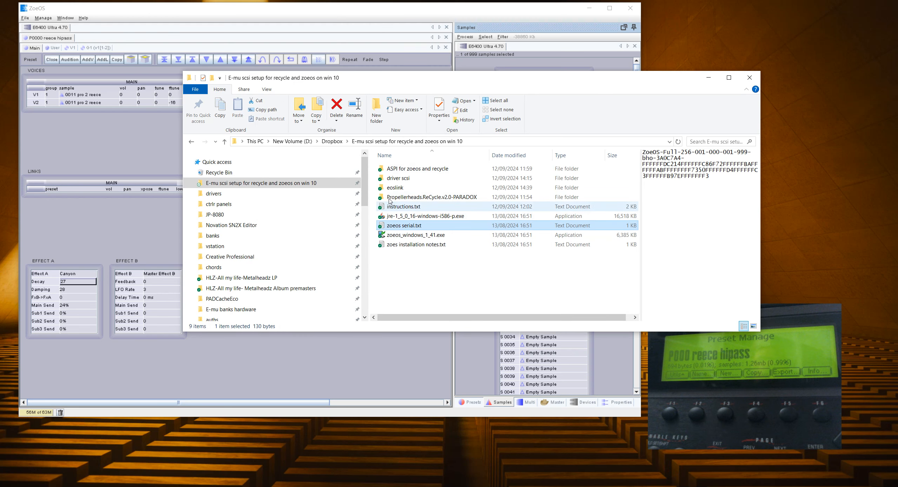
click(492, 187)
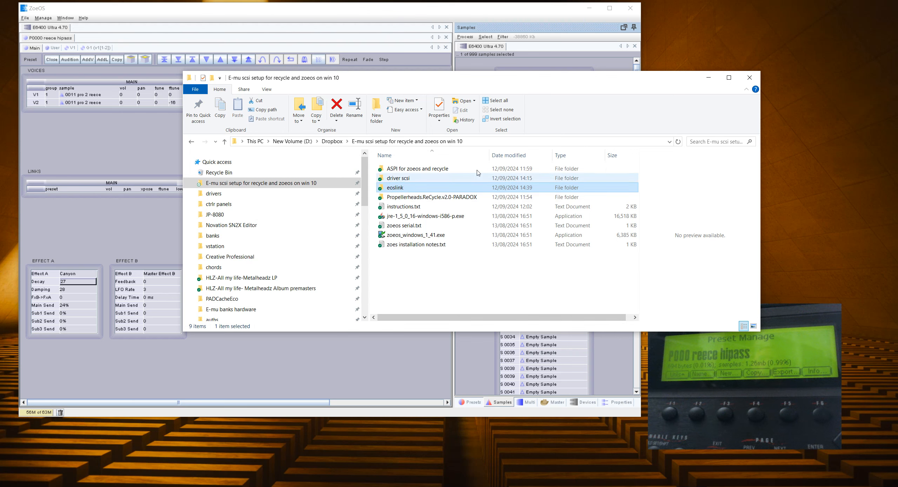
double_click(420, 188)
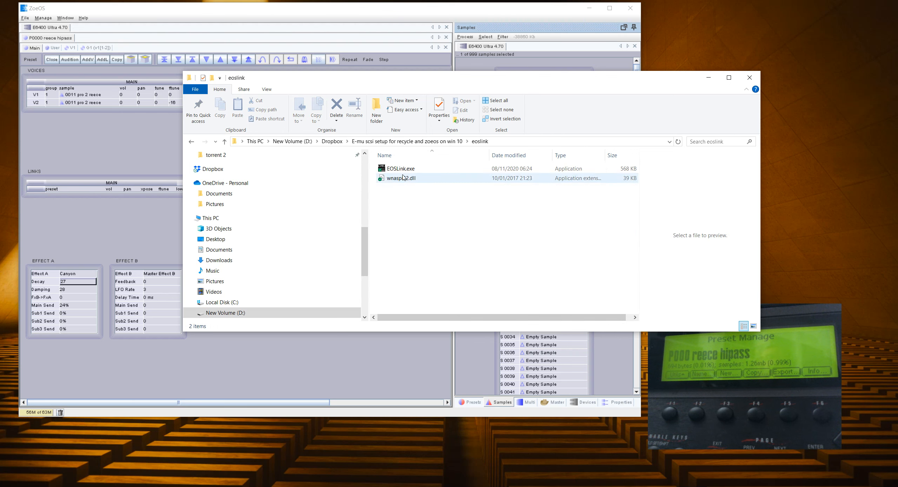
drag(421, 81, 511, 191)
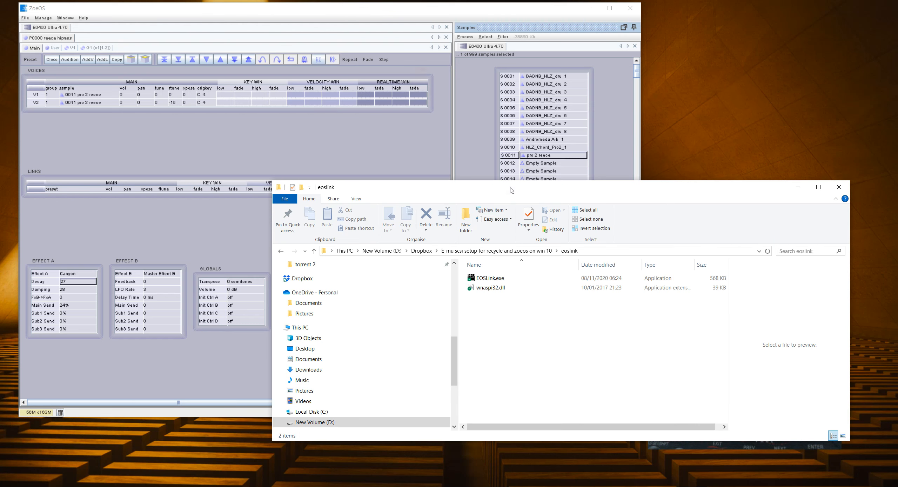
Set EOSLink.exe to run as an administrator and apply the compatibility setting.
click(484, 278)
right_click(486, 278)
click(513, 481)
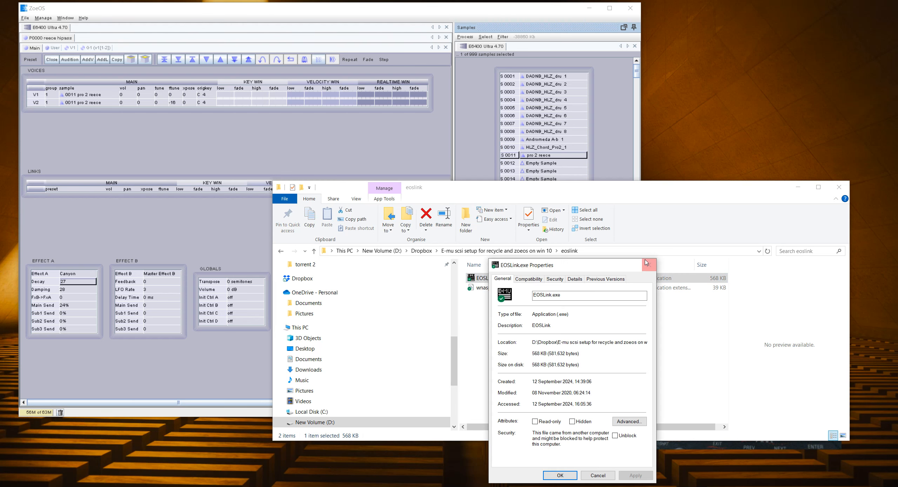
click(535, 283)
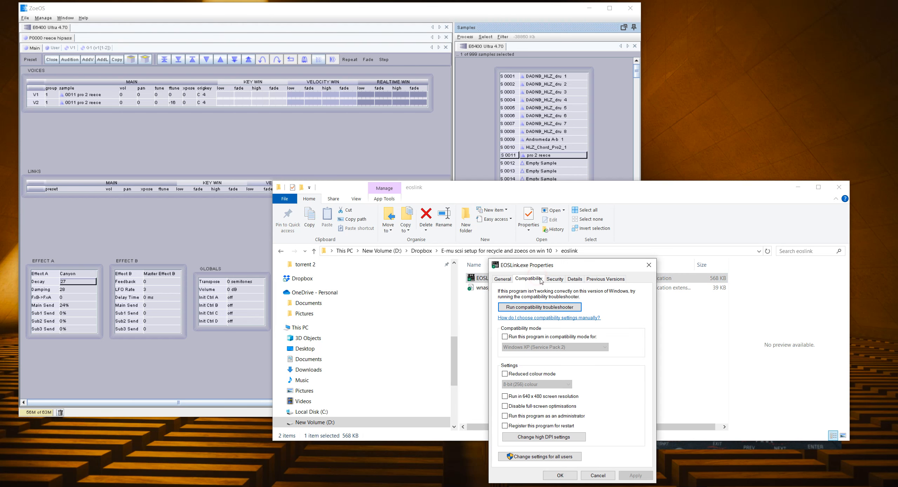
click(548, 416)
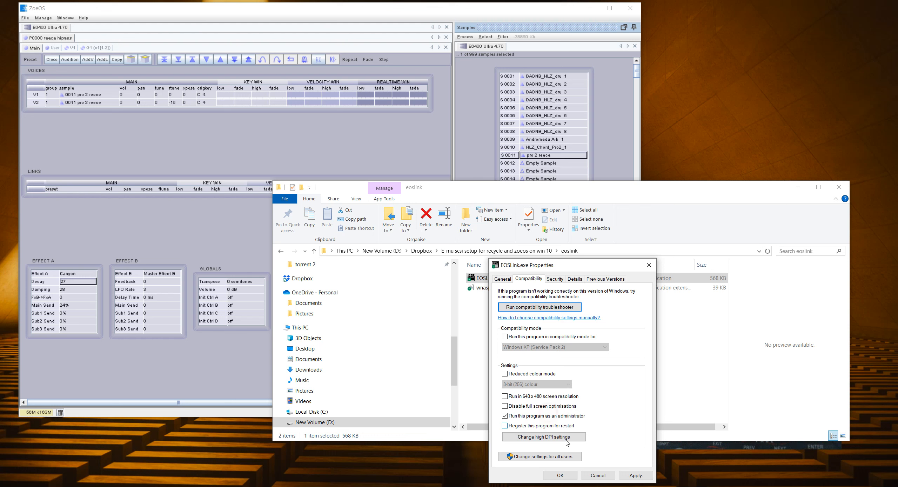
click(635, 475)
click(556, 475)
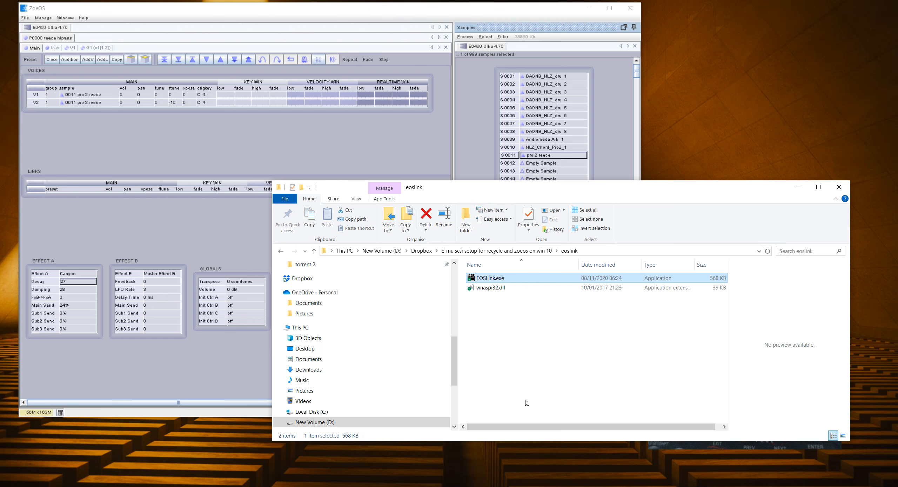
Launch EOSLink, minimize the eoslink folder window, and place the EOSLink window just above the sampler camera view.
double_click(490, 277)
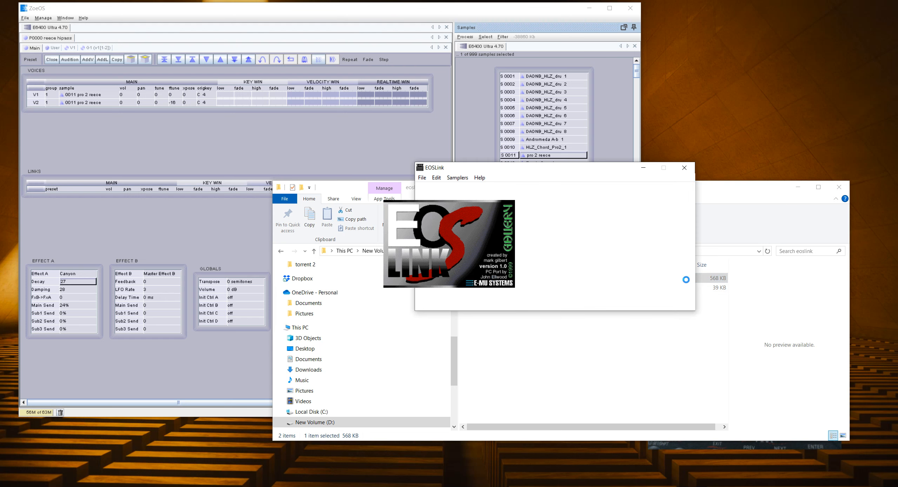
click(799, 187)
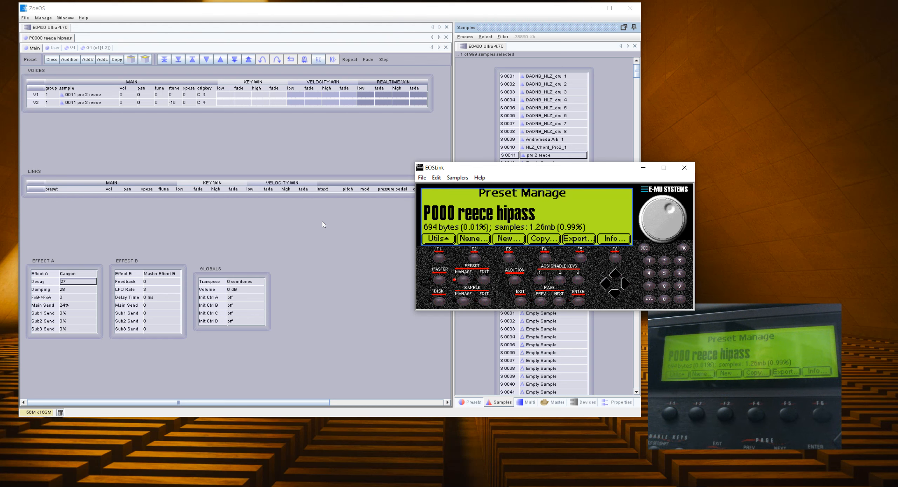
drag(514, 168, 652, 128)
drag(652, 128, 652, 157)
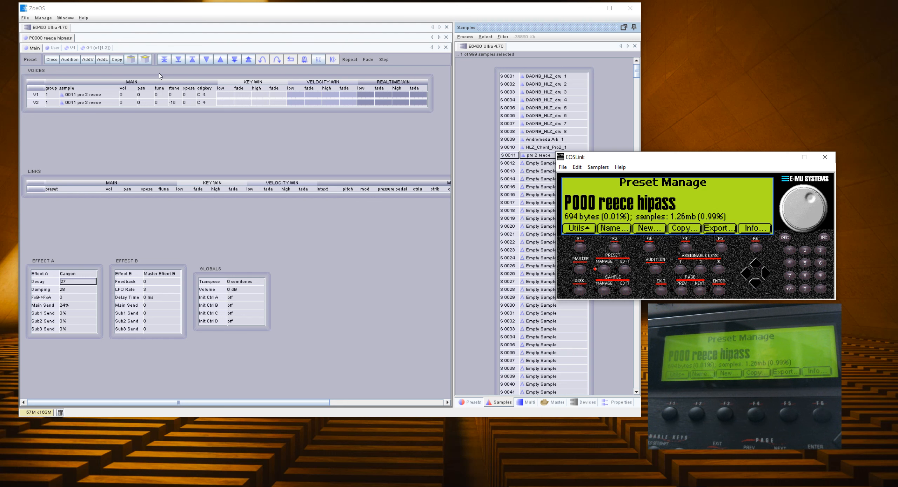
Switch to ZoeOS and set the voice group's filter type to 2 Pole Lowpass and Q to 47.
click(88, 48)
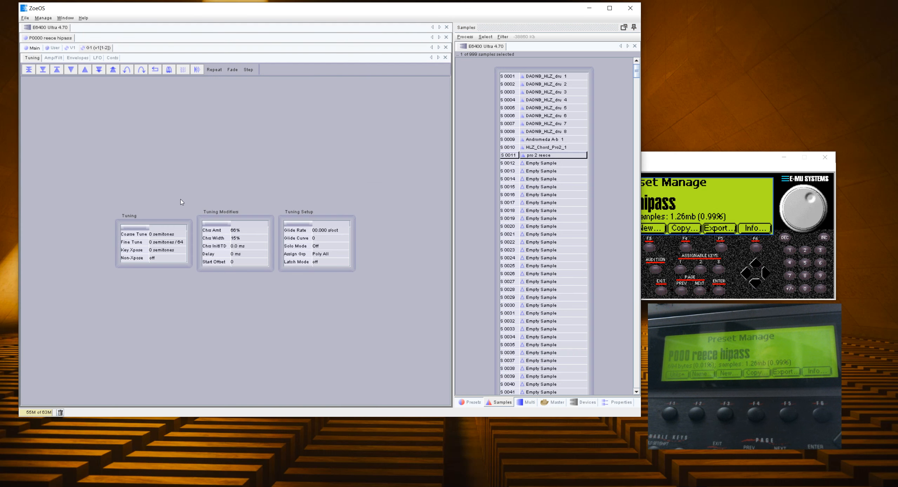
click(97, 58)
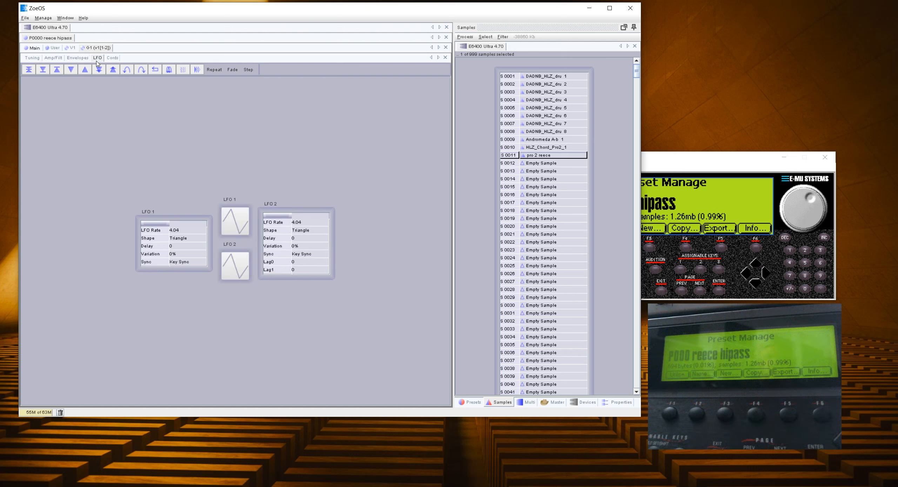
click(60, 61)
click(239, 247)
scroll(241, 248, down, 4)
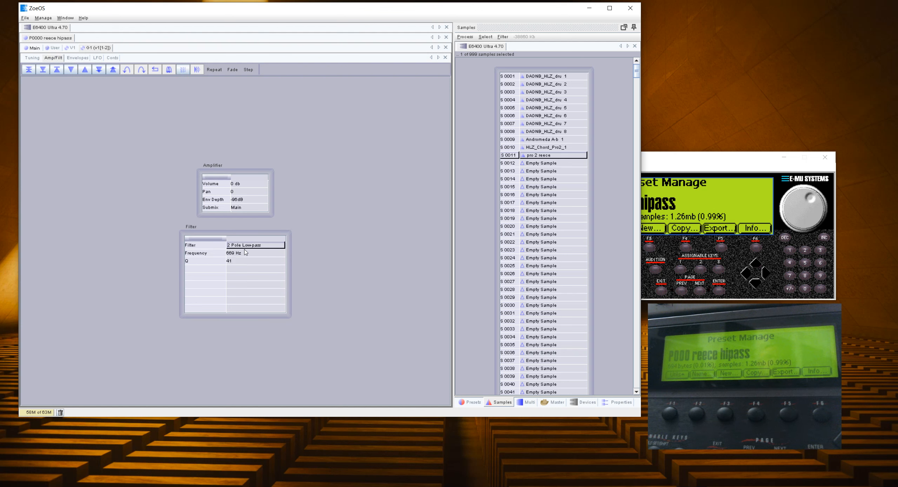
click(241, 253)
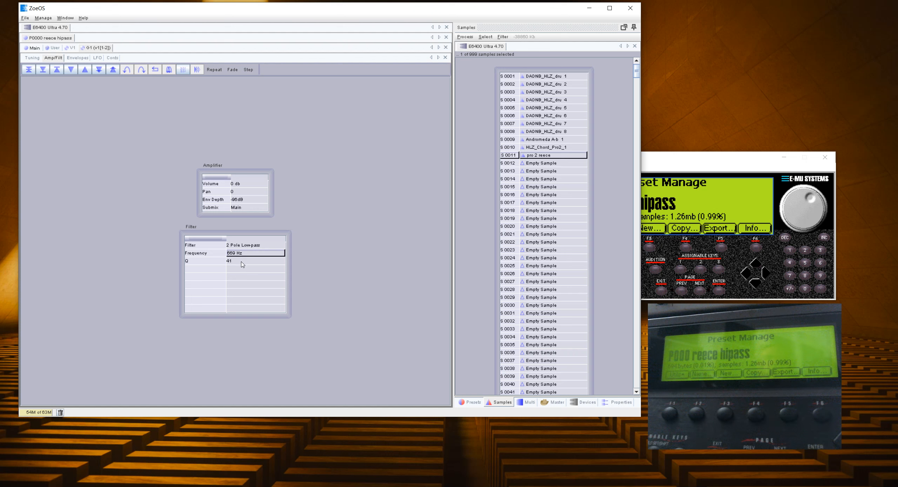
click(241, 261)
scroll(241, 263, up, 6)
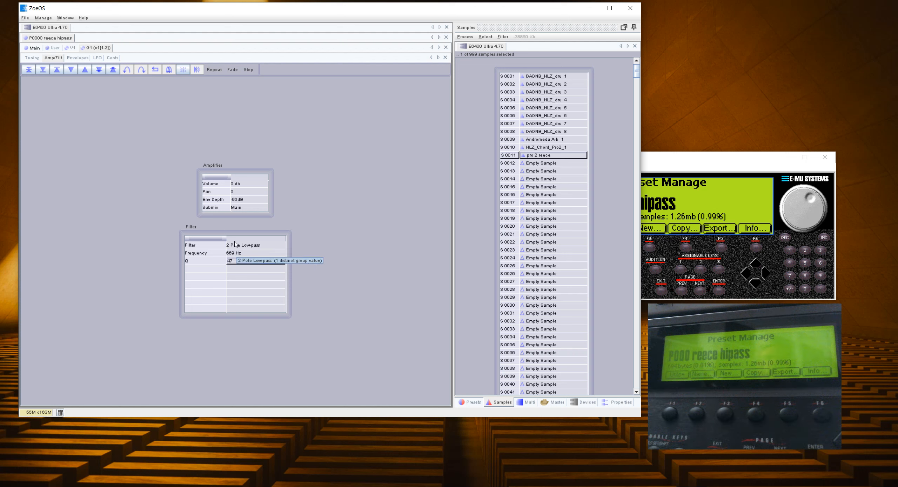
Set the filter envelope's first attack rate to 51 for the voice group.
click(82, 58)
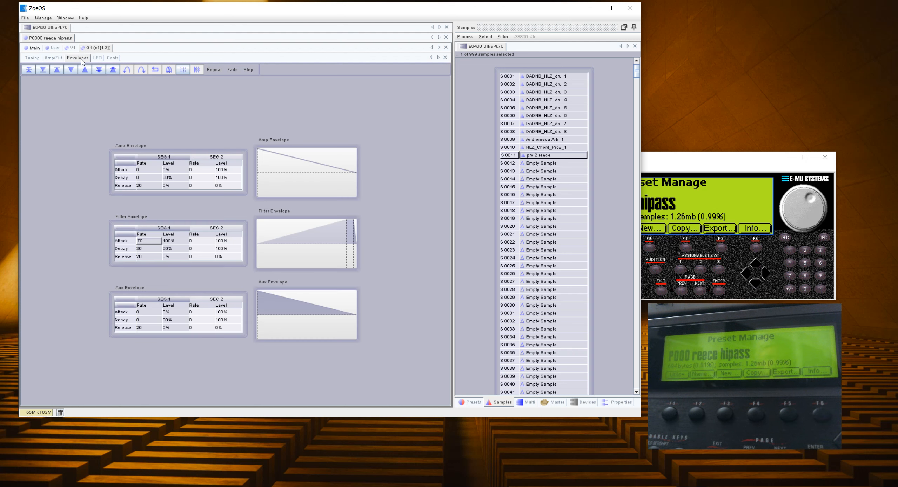
click(157, 241)
scroll(158, 249, down, 20)
scroll(159, 249, up, 20)
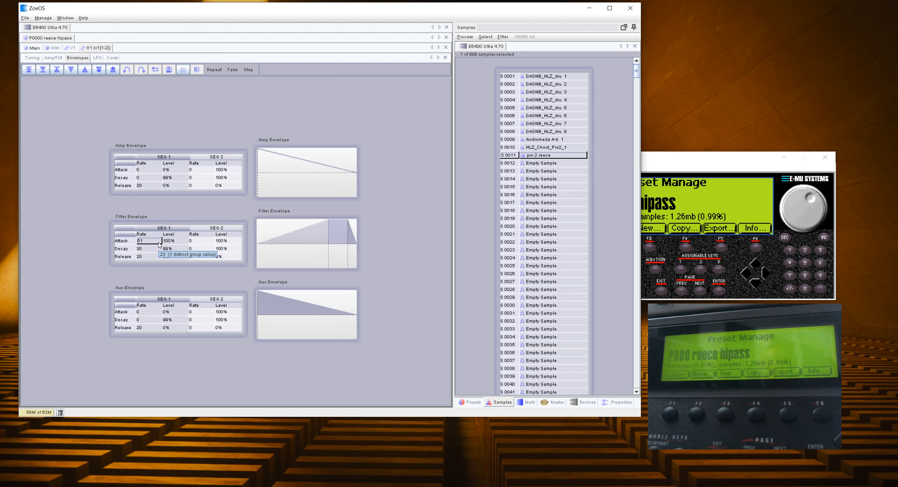
Show Sample Manage in EOSLink, return the ZoeOS preset to its main page, and move the EOSLink window clear of the camera view.
click(757, 214)
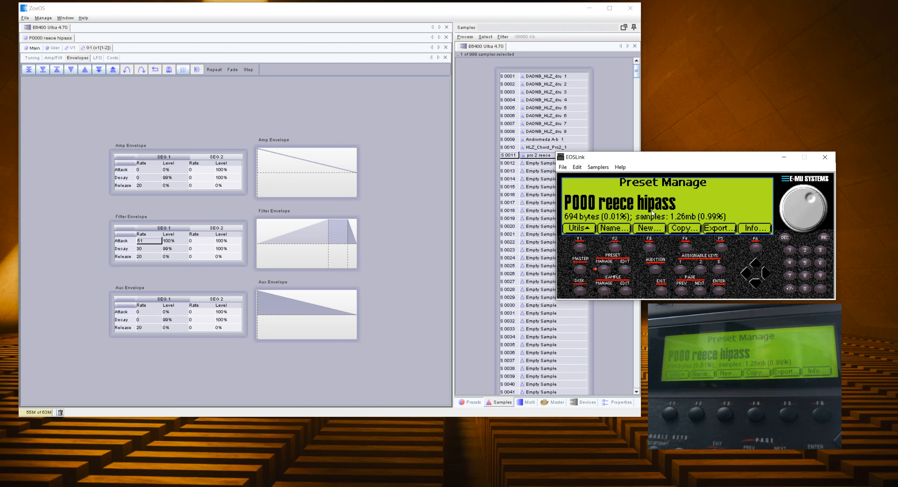
click(607, 289)
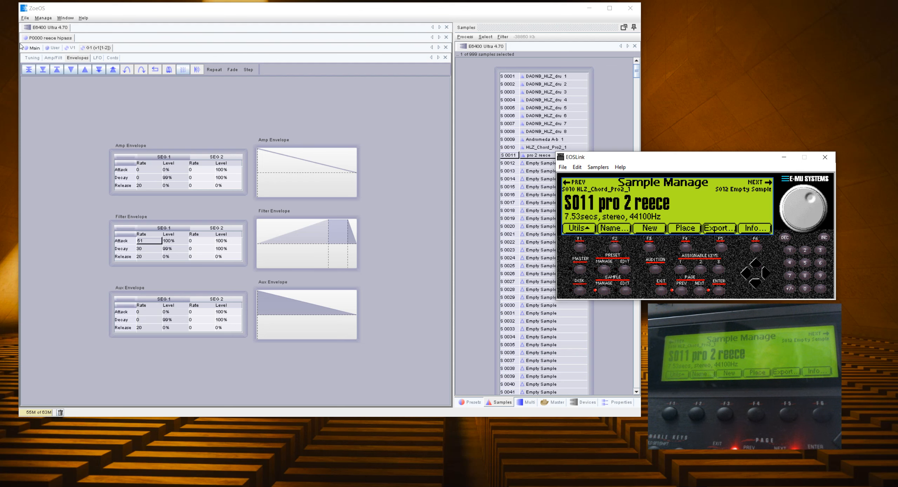
click(31, 48)
drag(682, 157, 719, 93)
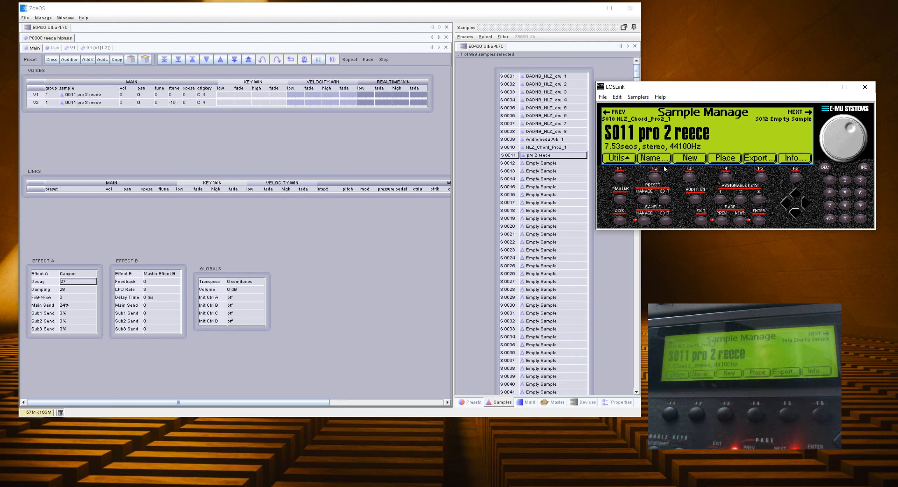
Enter Sample Edit for S011 pro 2 reece in EOSLink and look through its Gain, Comprsr, ParEQ, FIR and AX tools.
click(665, 222)
click(727, 160)
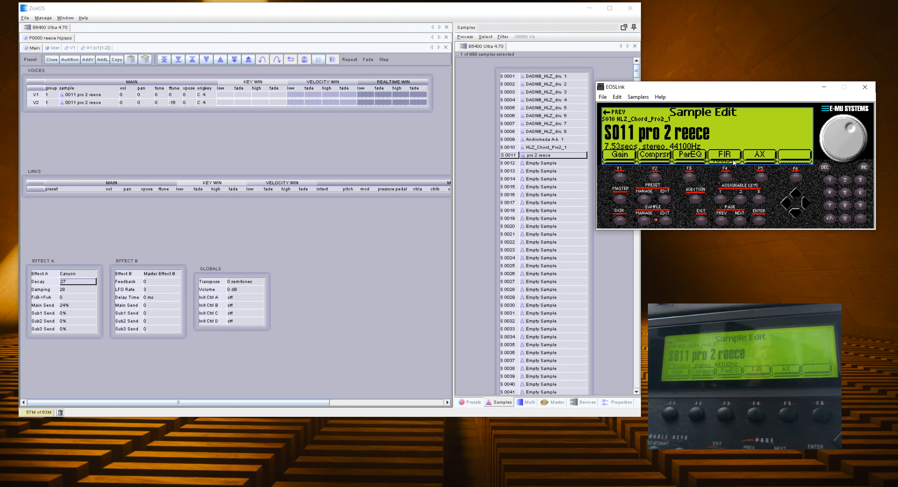
click(701, 221)
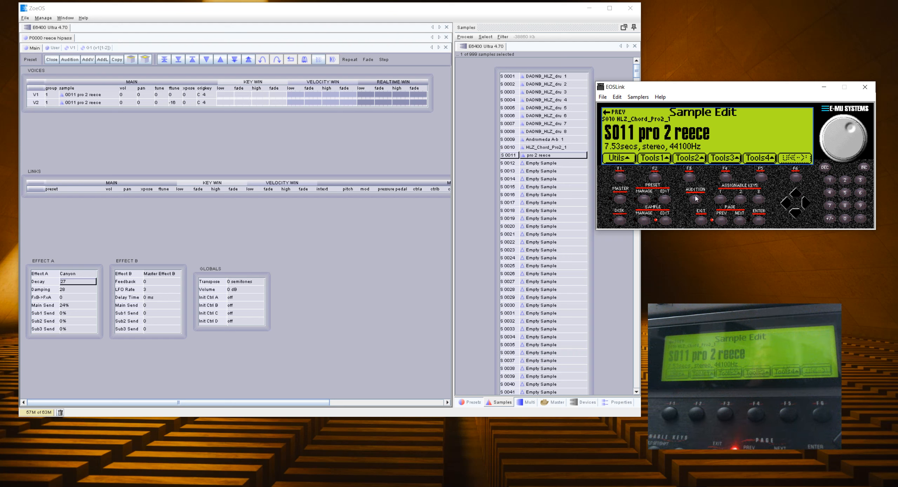
click(664, 220)
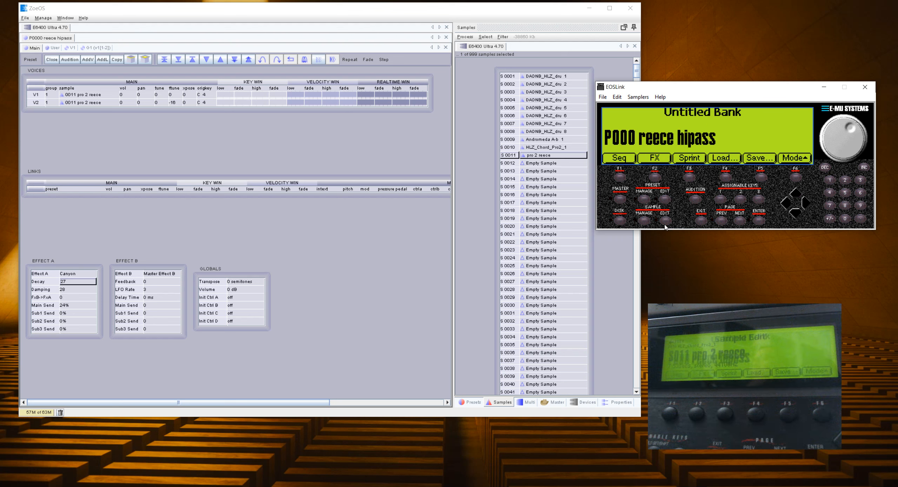
click(645, 220)
click(665, 220)
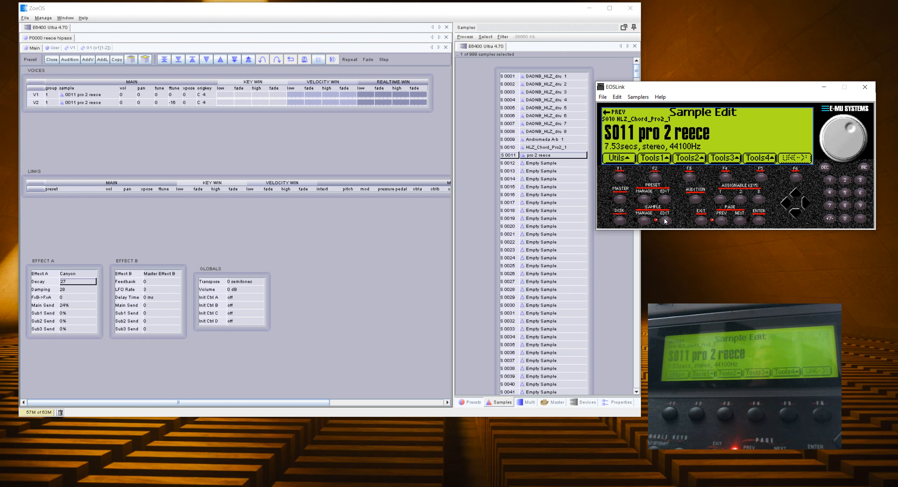
Open the Truncate tool for sample S011 pro 2 reece in EOSLink and move the start point to about sample 64925.
click(627, 164)
click(725, 156)
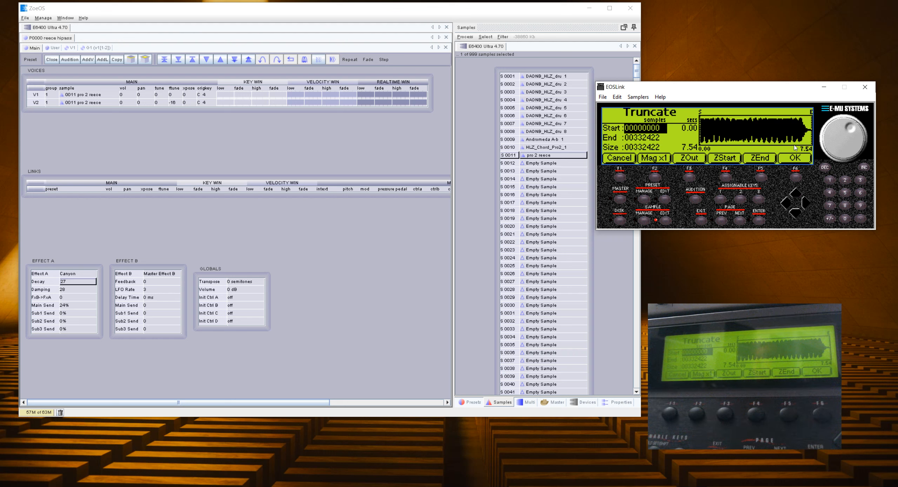
drag(837, 137, 838, 85)
drag(836, 139, 843, 85)
scroll(833, 145, up, 5)
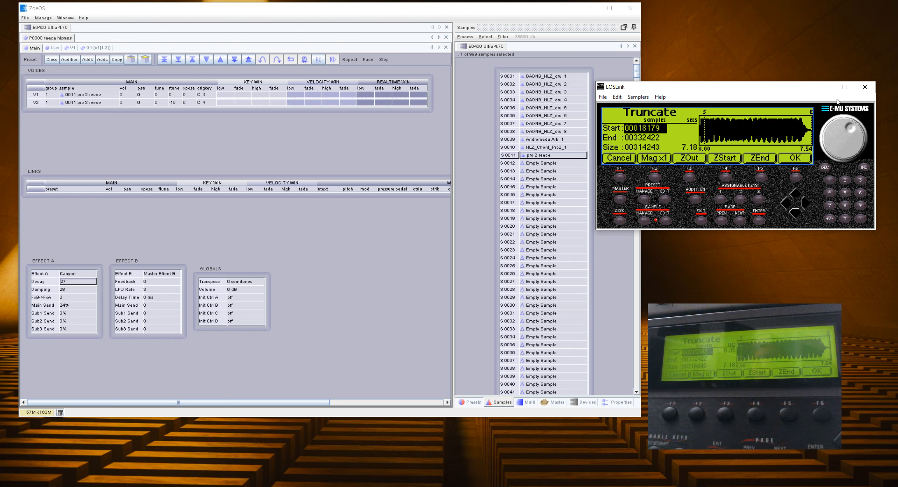
scroll(831, 141, up, 4)
scroll(831, 144, up, 2)
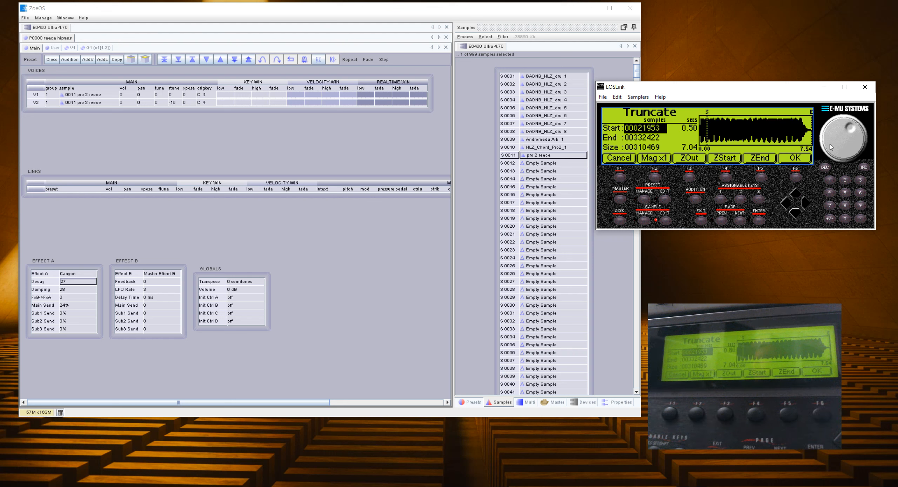
scroll(833, 125, up, 4)
scroll(840, 144, up, 4)
click(890, 148)
mouse_move(867, 148)
mouse_down()
mouse_move(889, 149)
mouse_move(698, 153)
mouse_move(873, 146)
mouse_up()
click(662, 139)
click(654, 129)
mouse_move(838, 144)
mouse_down()
mouse_move(848, 185)
mouse_move(833, 243)
mouse_up()
drag(838, 144, 833, 235)
drag(845, 193, 826, 269)
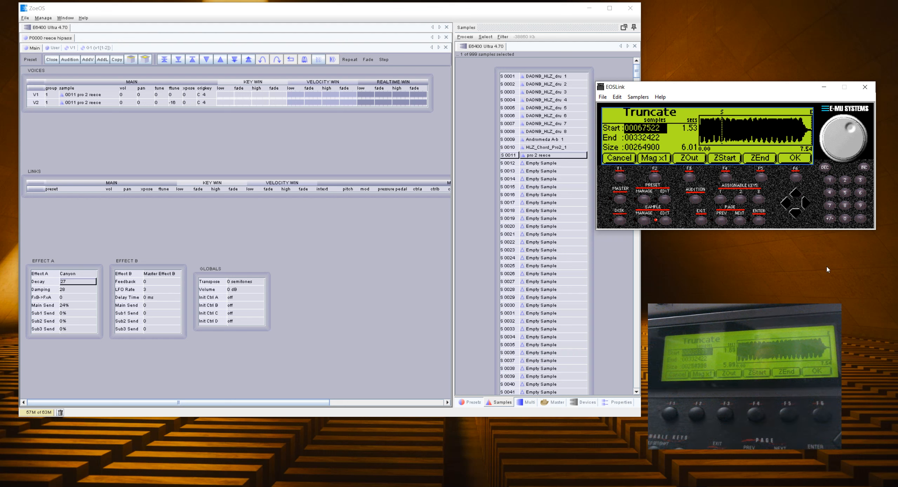
Move the truncation end point to about sample 75319 and apply the truncation to S011 pro 2 reece.
click(649, 138)
mouse_move(849, 142)
mouse_down()
mouse_move(846, 217)
mouse_move(818, 333)
mouse_move(832, 203)
mouse_move(828, 229)
mouse_up()
drag(837, 132, 828, 294)
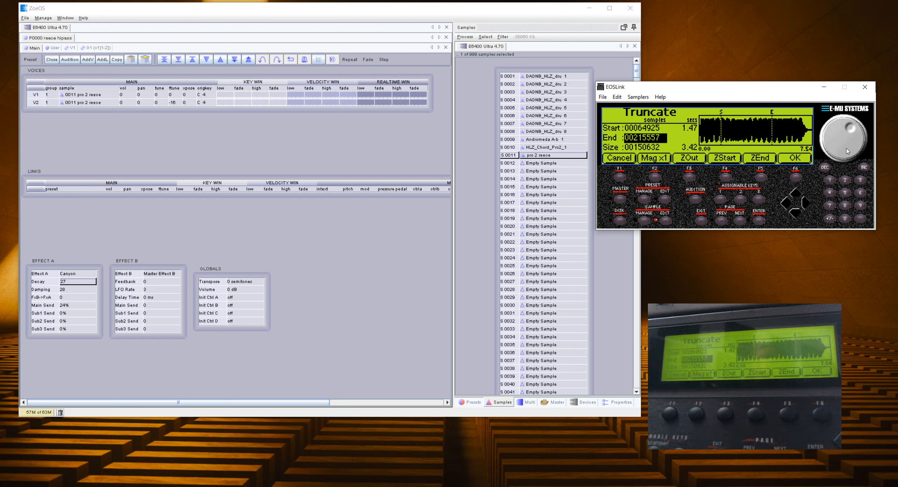
mouse_move(836, 147)
mouse_down()
mouse_move(836, 168)
mouse_move(827, 151)
mouse_move(786, 148)
mouse_move(830, 143)
mouse_move(822, 144)
mouse_up()
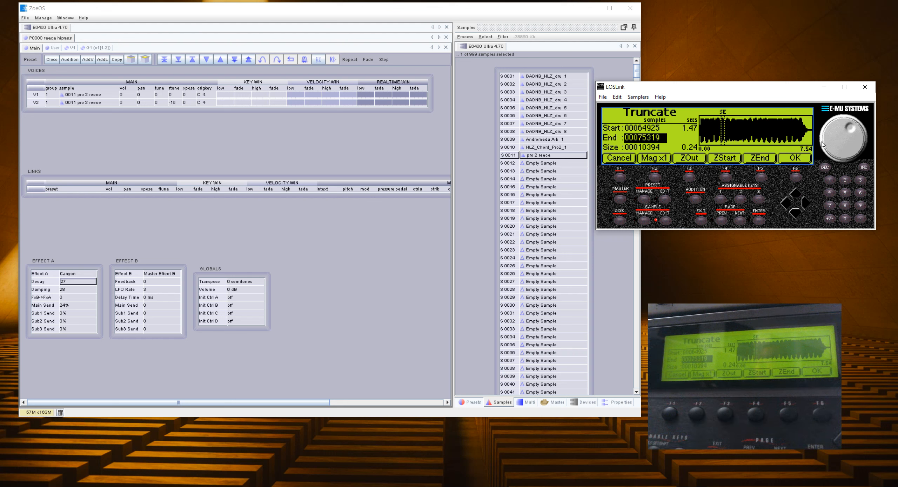
click(797, 163)
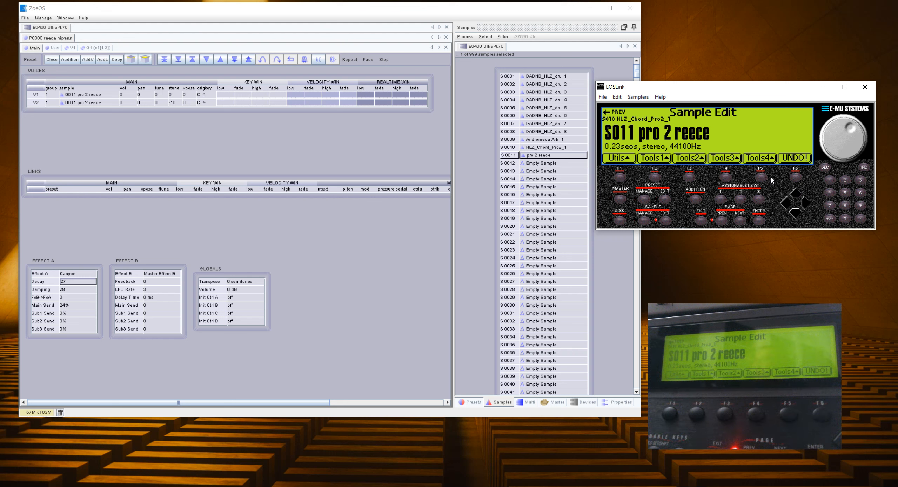
Show Preset Manage in EOSLink, then switch to File Explorer and look over the ASPI, eoslink, ZoeOS and JRE items in the E-mu setup folder.
click(648, 203)
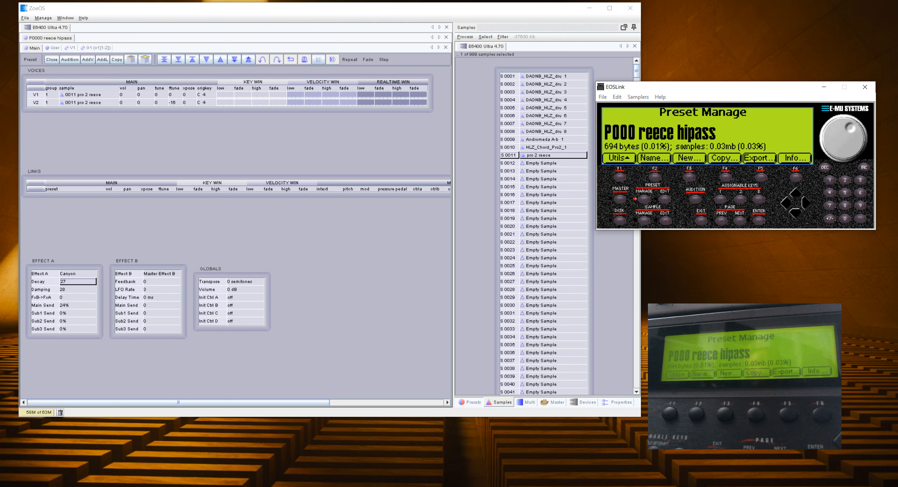
key(alt+Tab)
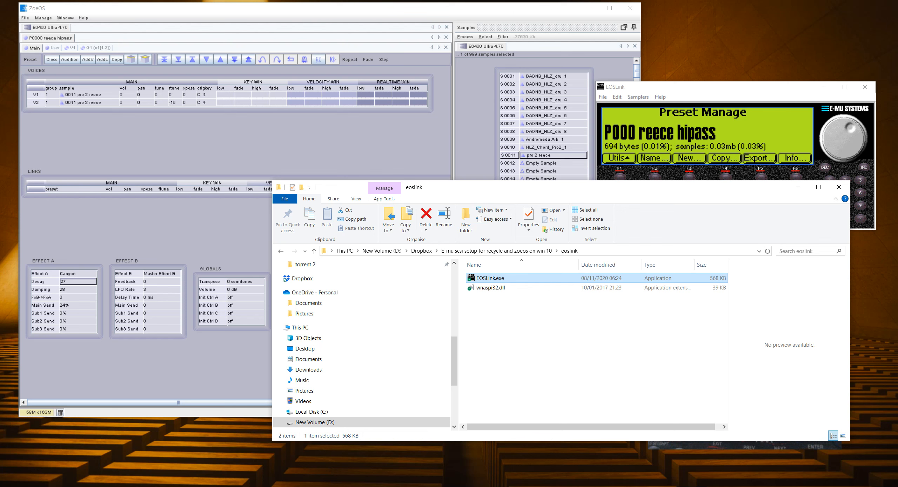
click(281, 251)
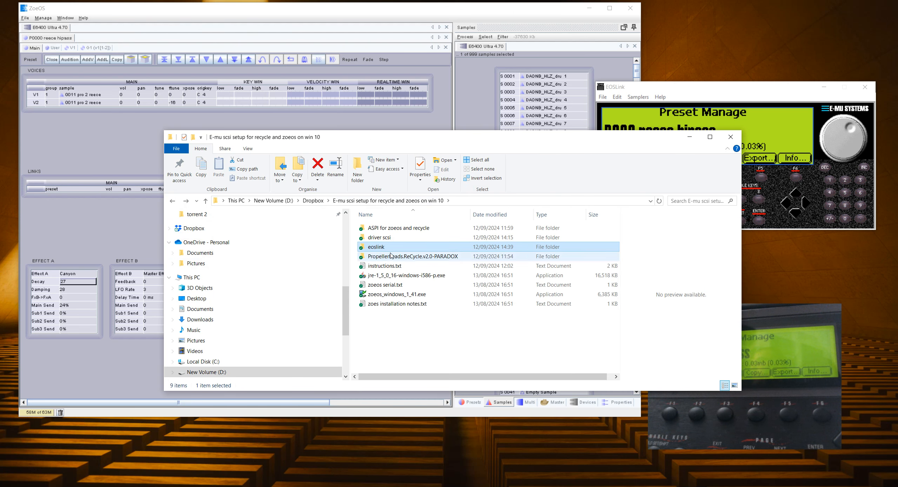
click(404, 229)
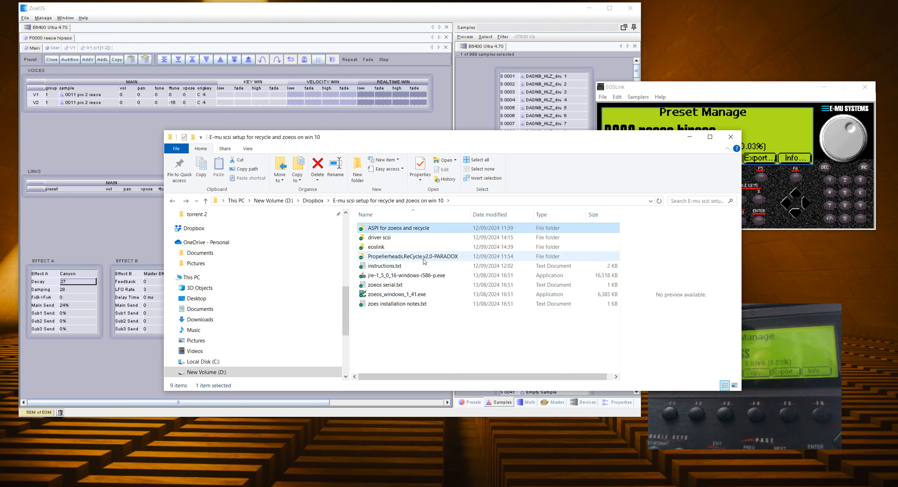
click(424, 247)
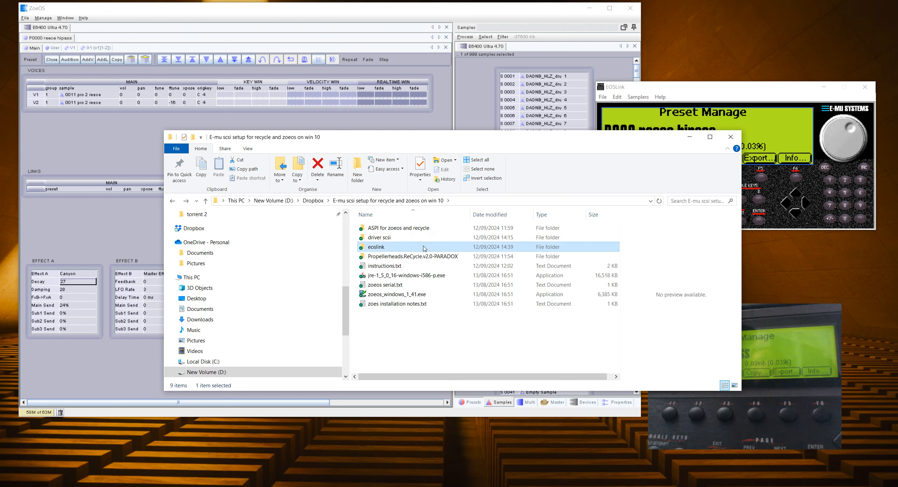
click(427, 293)
click(413, 275)
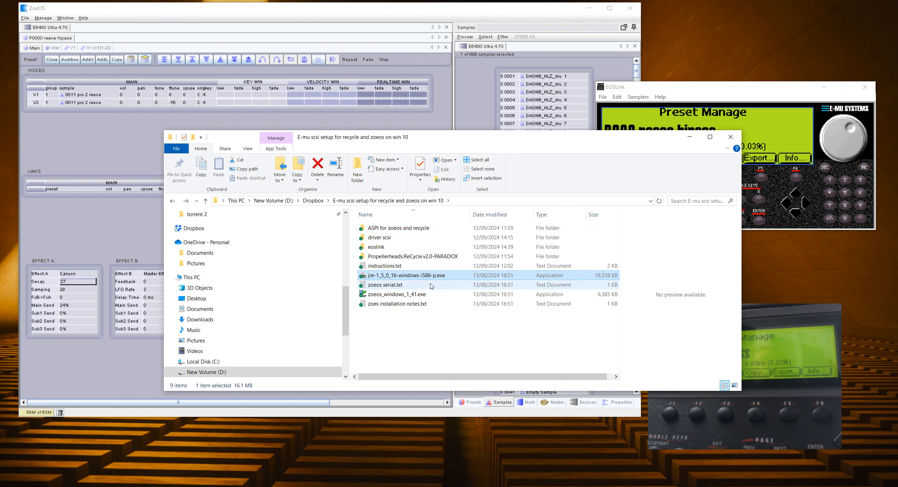
Read instructions.txt and zoes installation notes.txt from the setup folder in Notepad, closing each file when done.
click(391, 266)
double_click(390, 265)
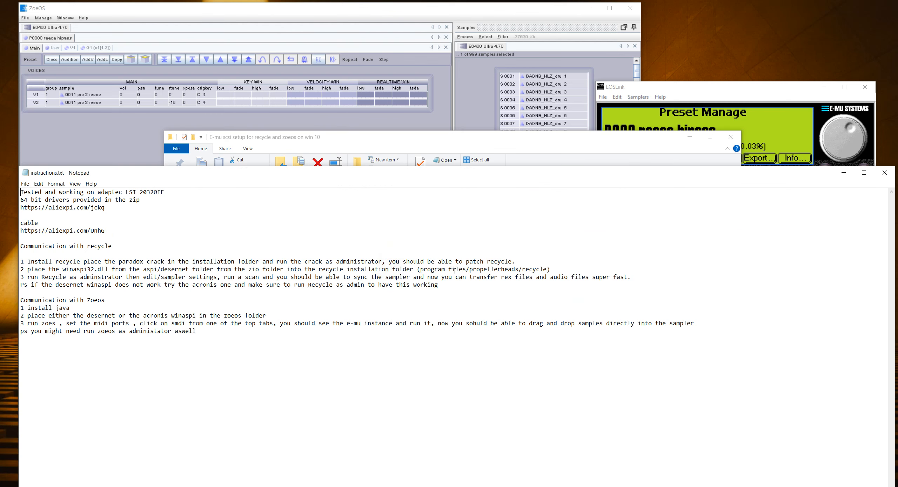
click(885, 173)
double_click(427, 304)
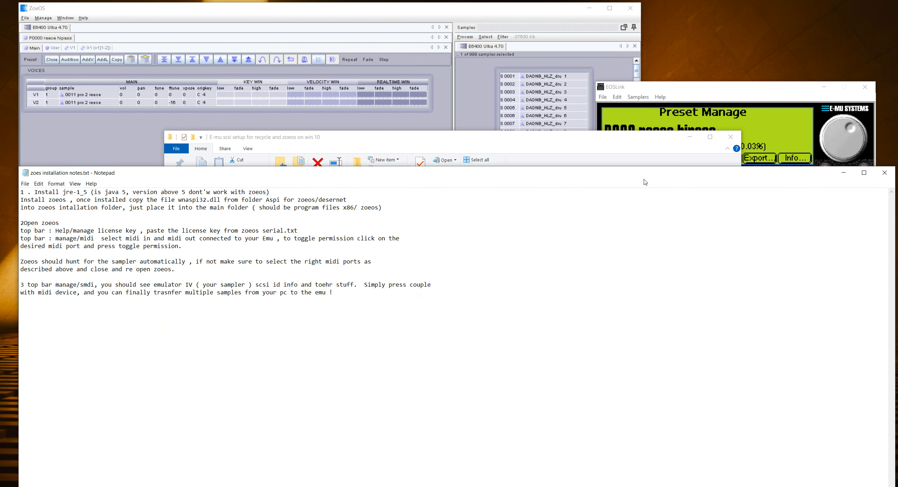
drag(679, 176, 644, 185)
click(830, 180)
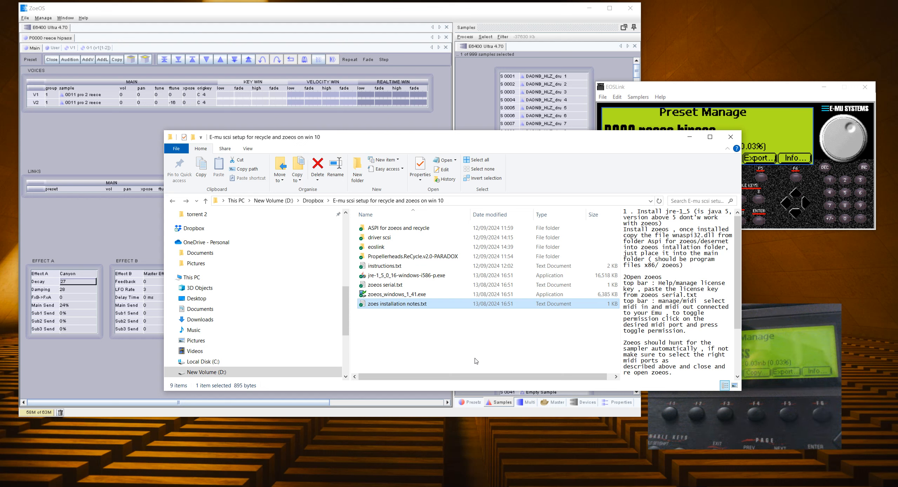
click(788, 486)
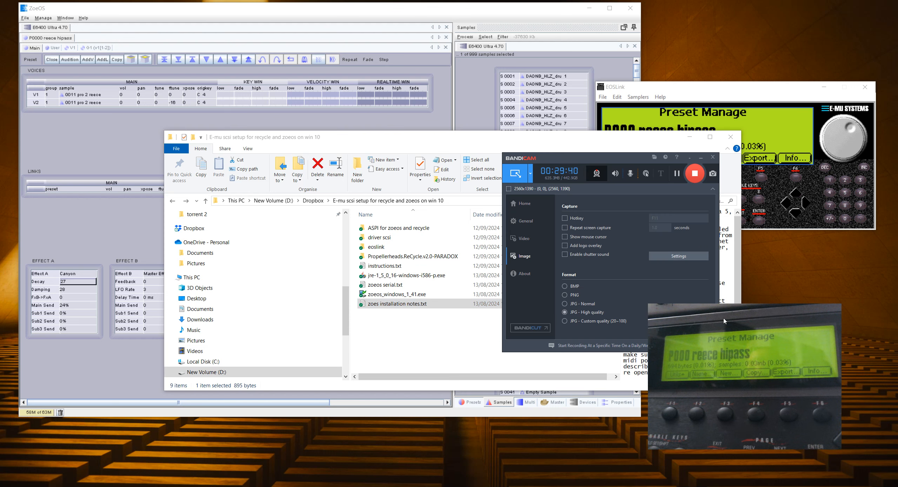